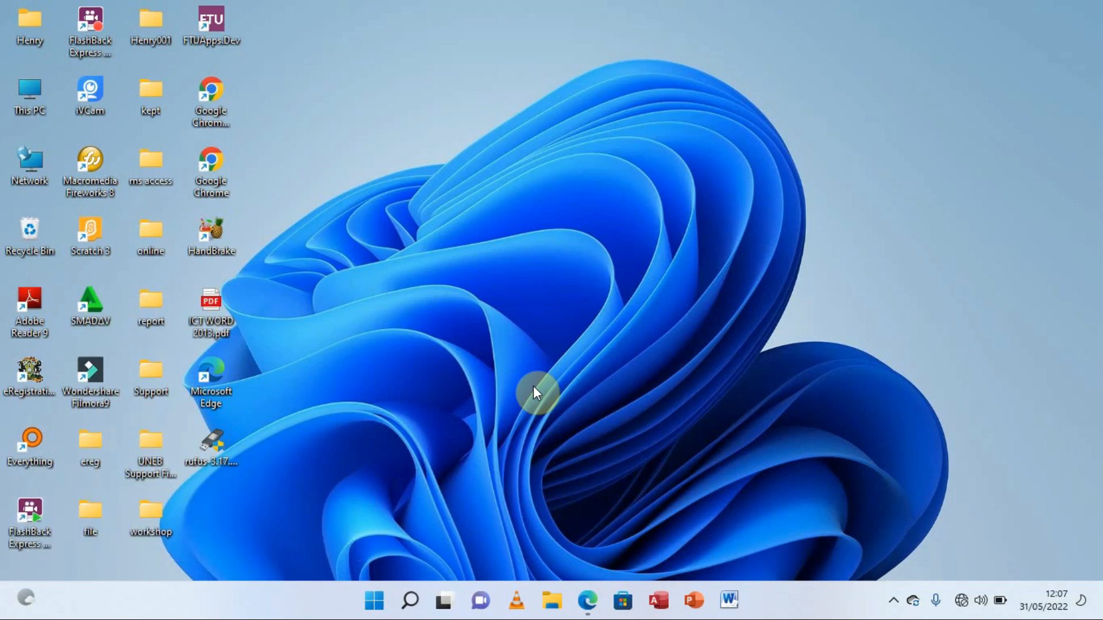
Create a desktop folder named 'uneb 2013 p2', then open the exam question paper PDF
{"action": "right_click", "coordinate": [425, 73]}
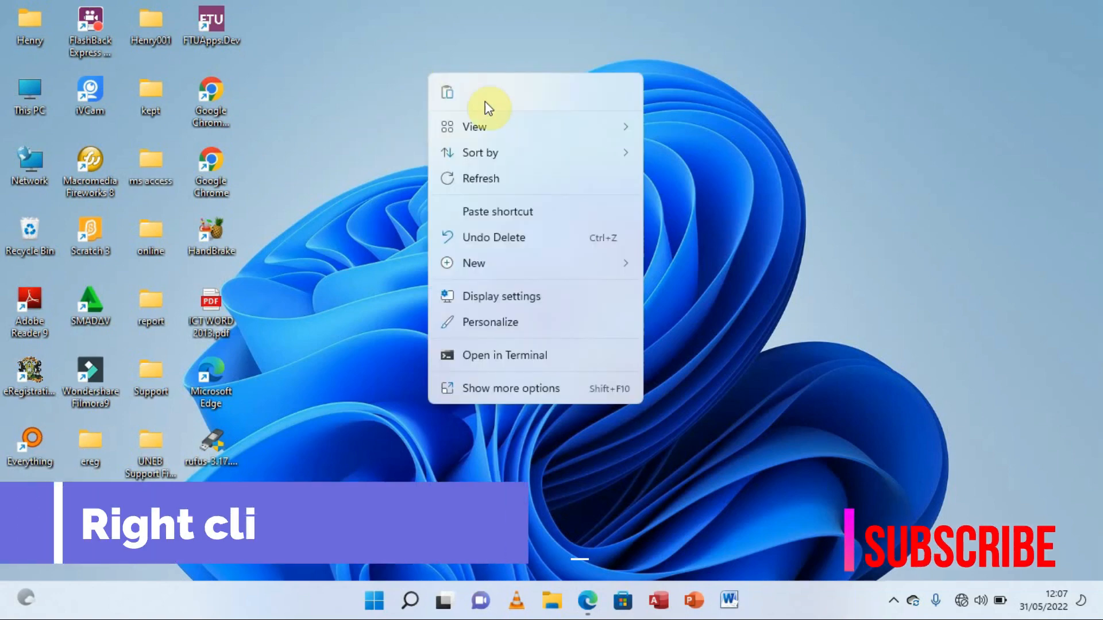
{"action": "mouse_move", "coordinate": [504, 266]}
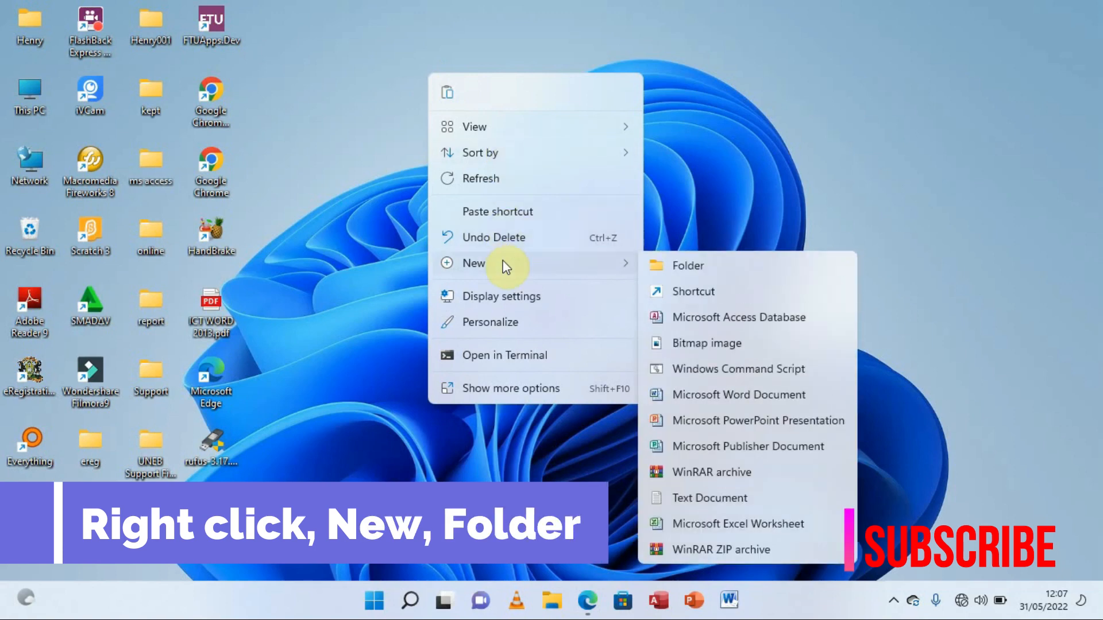
{"action": "left_click", "coordinate": [690, 266]}
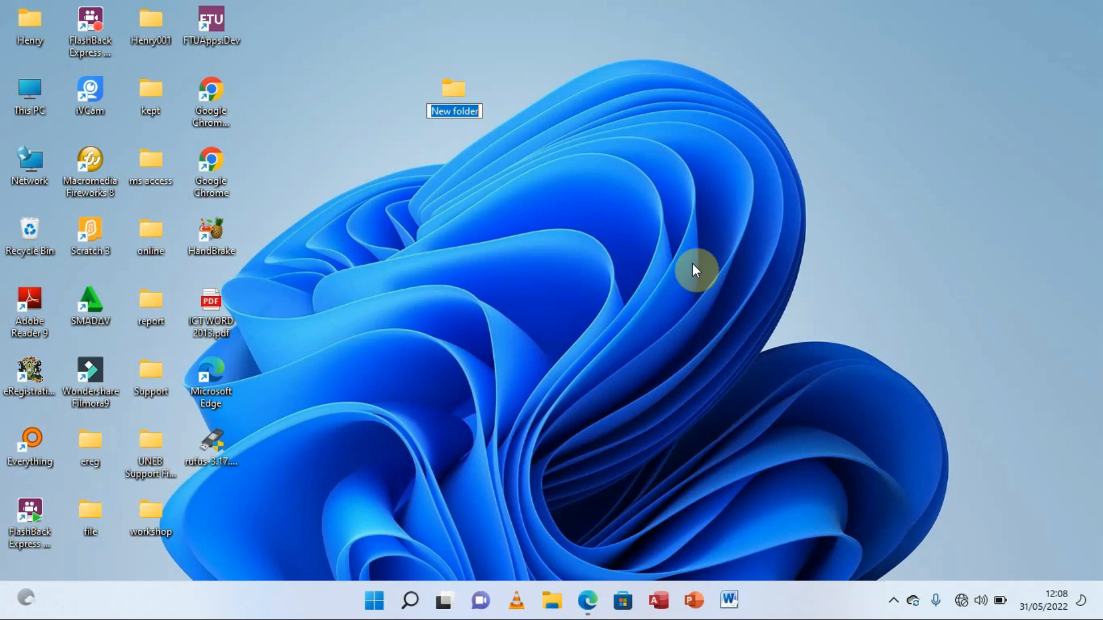
{"action": "type", "text": "uneb"}
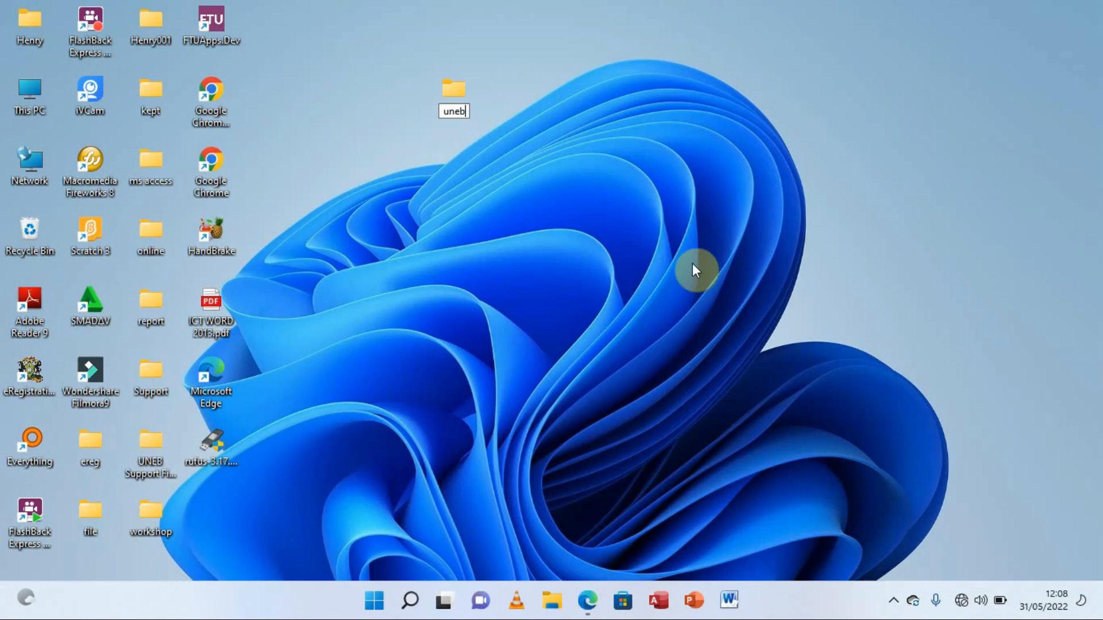
{"action": "type", "text": " 3"}
{"action": "key", "text": "BackSpace"}
{"action": "type", "text": "2013 p2"}
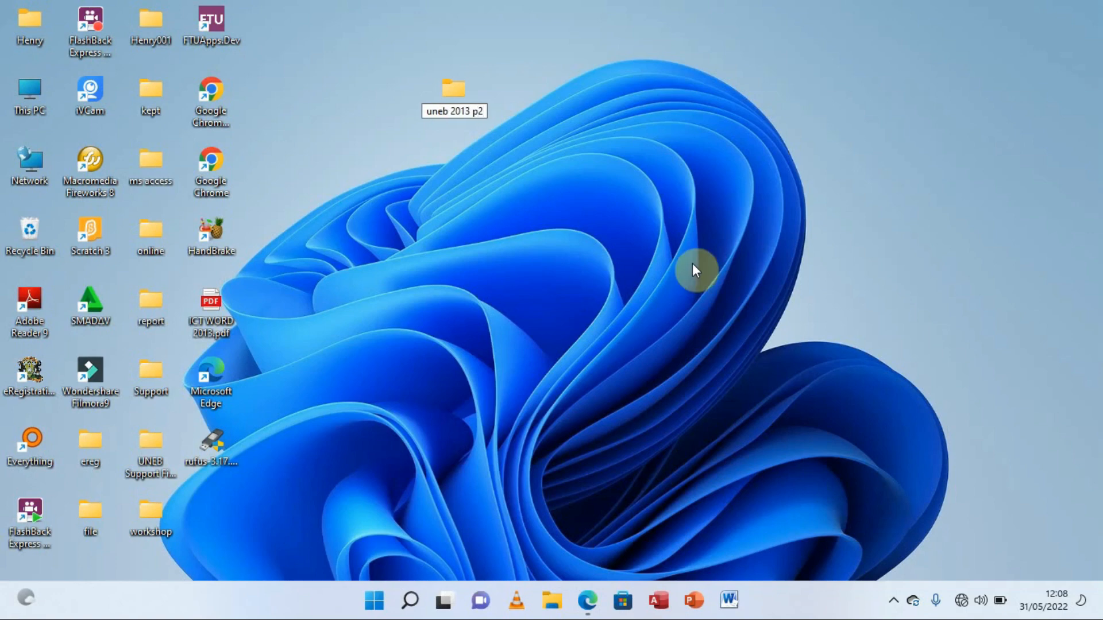
{"action": "key", "text": "Return"}
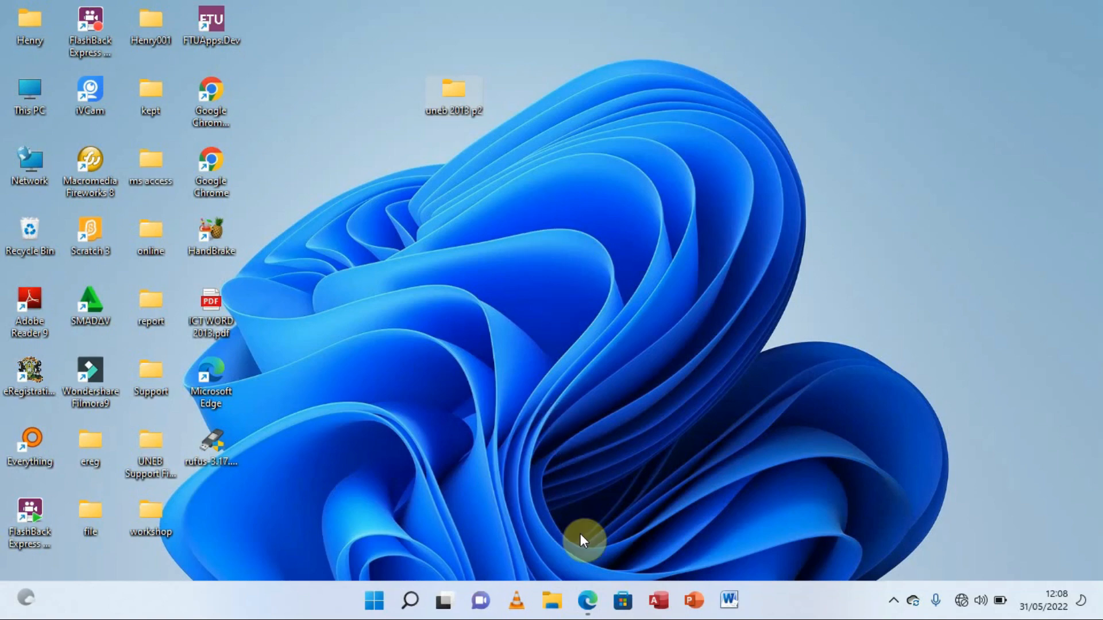
{"action": "left_click", "coordinate": [584, 593]}
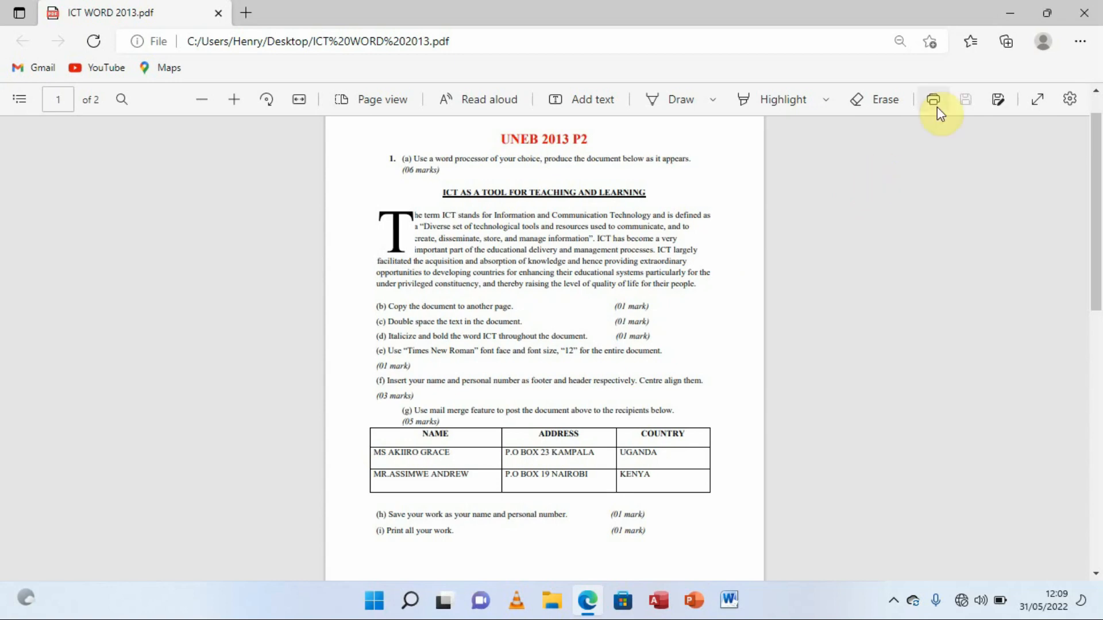
Minimize the Edge window with the exam PDF to reveal the desktop
{"action": "left_click", "coordinate": [1011, 13]}
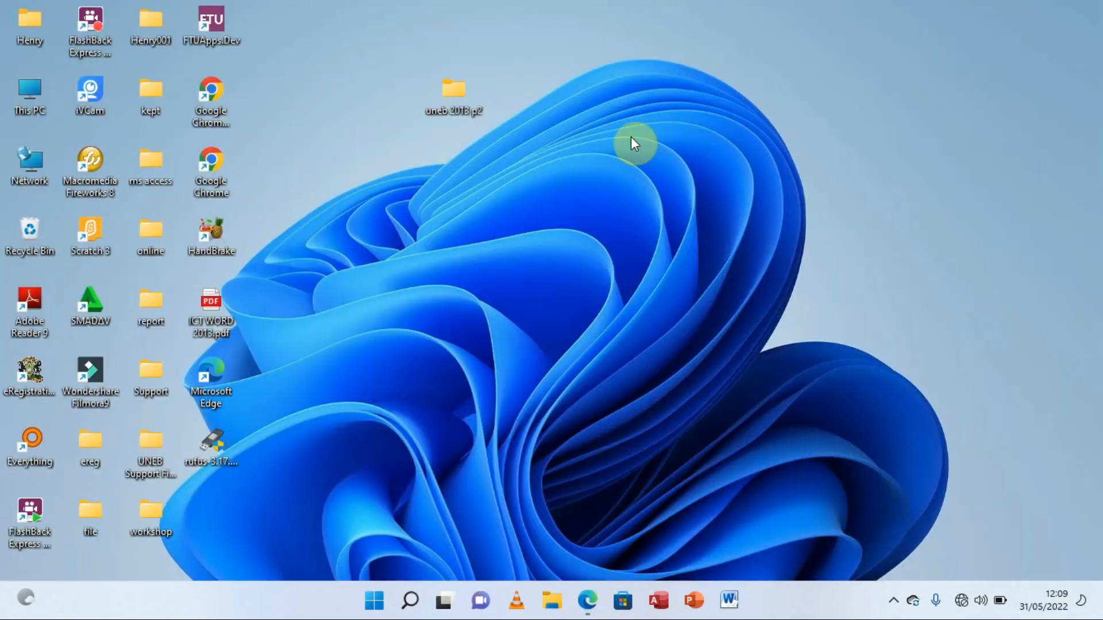
In the uneb 2013 p2 folder, create a Word document named with the candidate's name and number
{"action": "right_click", "coordinate": [460, 98]}
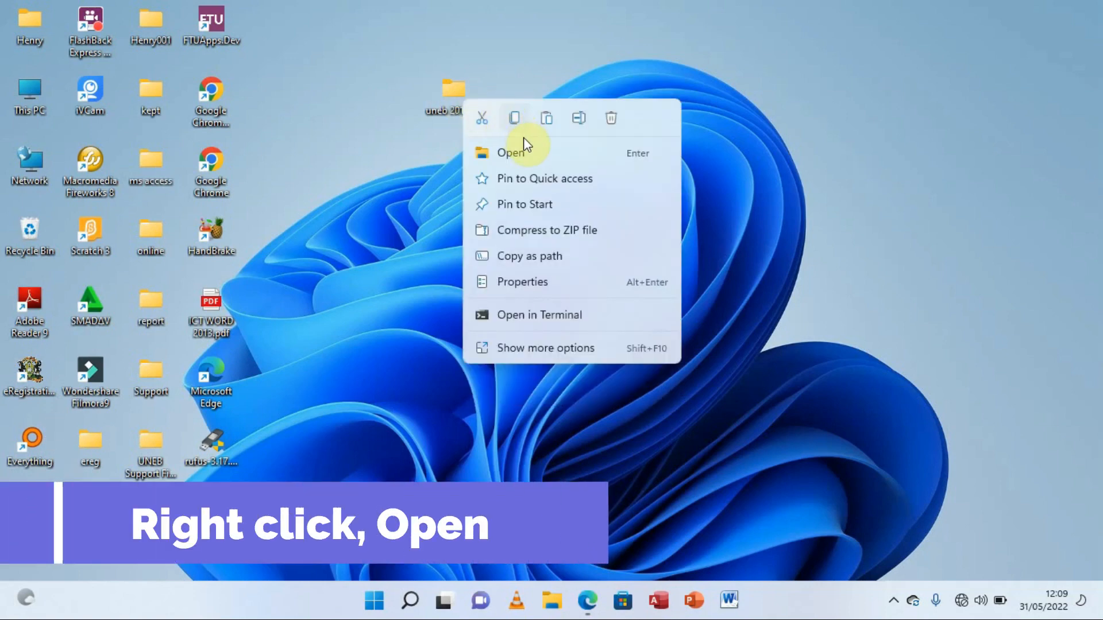
{"action": "left_click", "coordinate": [511, 153]}
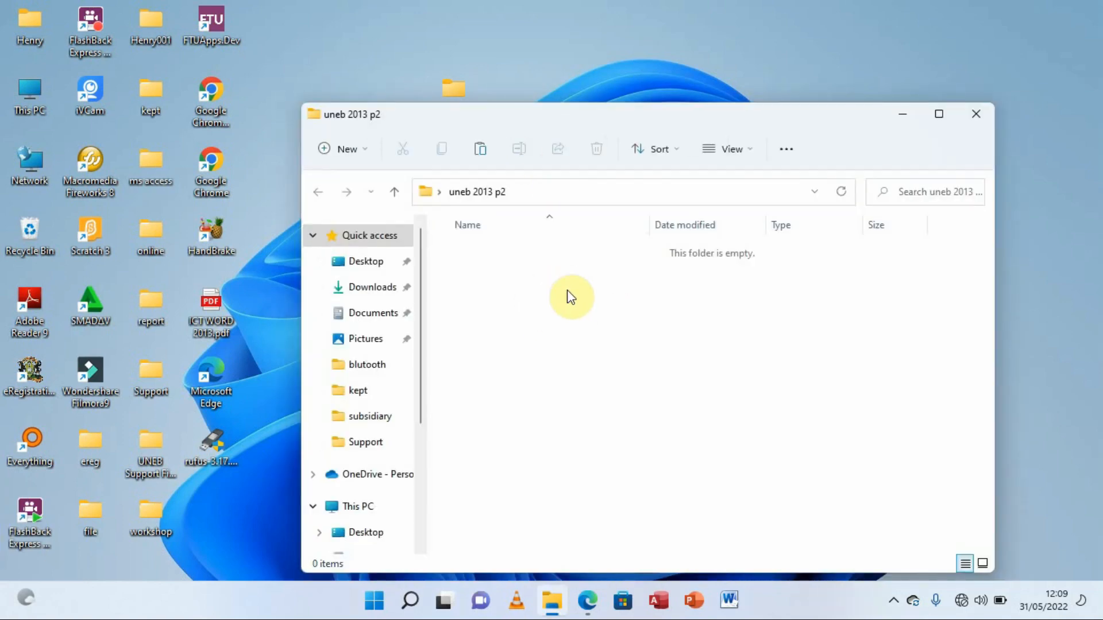
{"action": "right_click", "coordinate": [508, 293]}
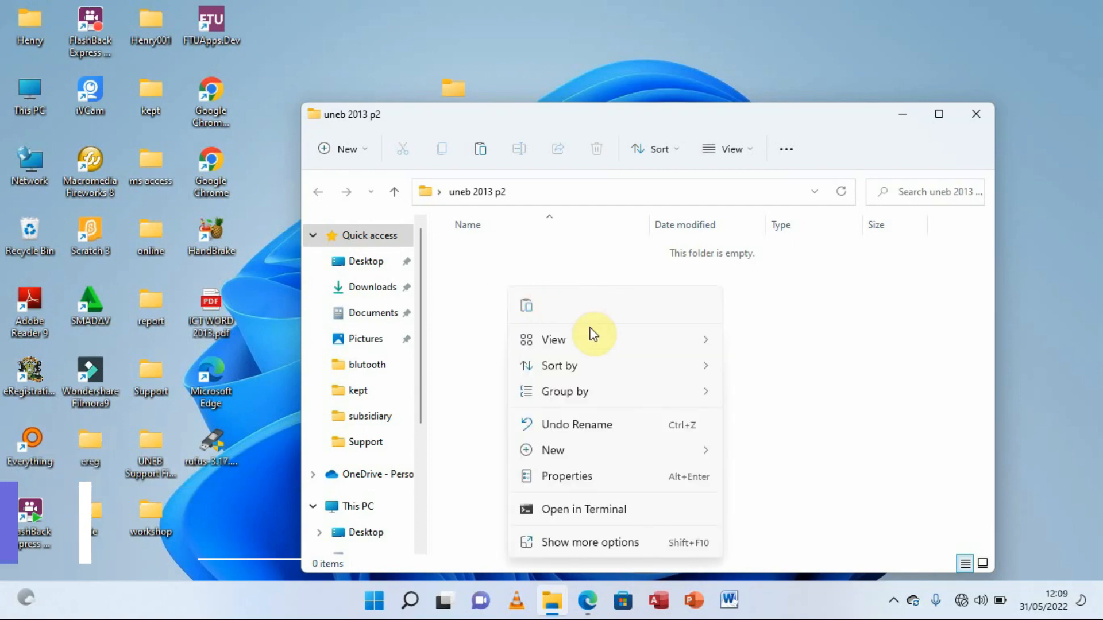
{"action": "mouse_move", "coordinate": [601, 455]}
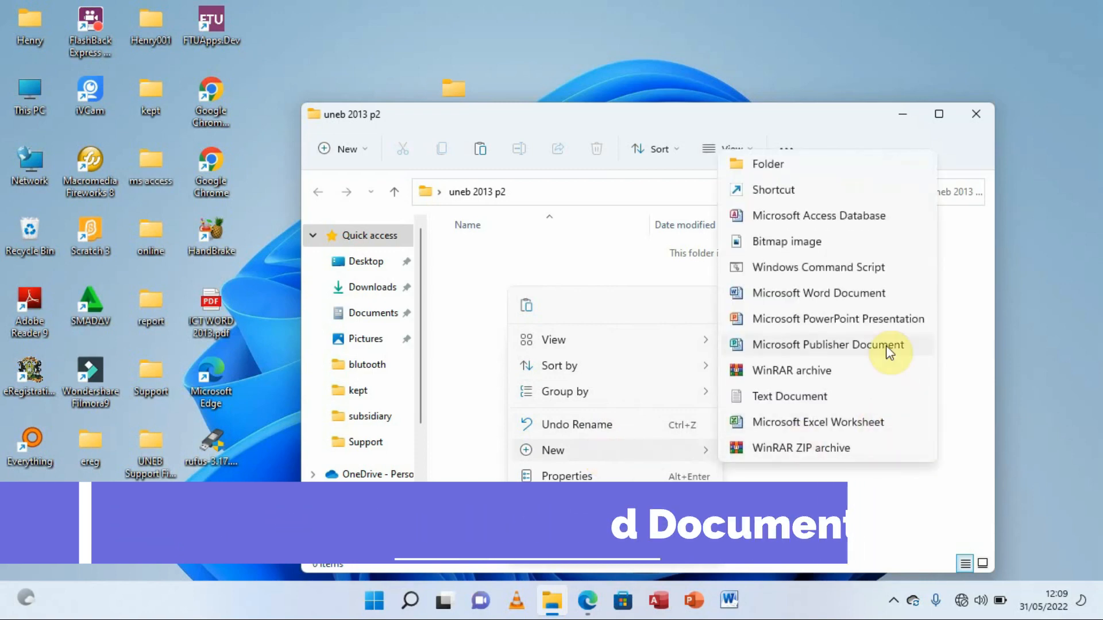
{"action": "left_click", "coordinate": [831, 294]}
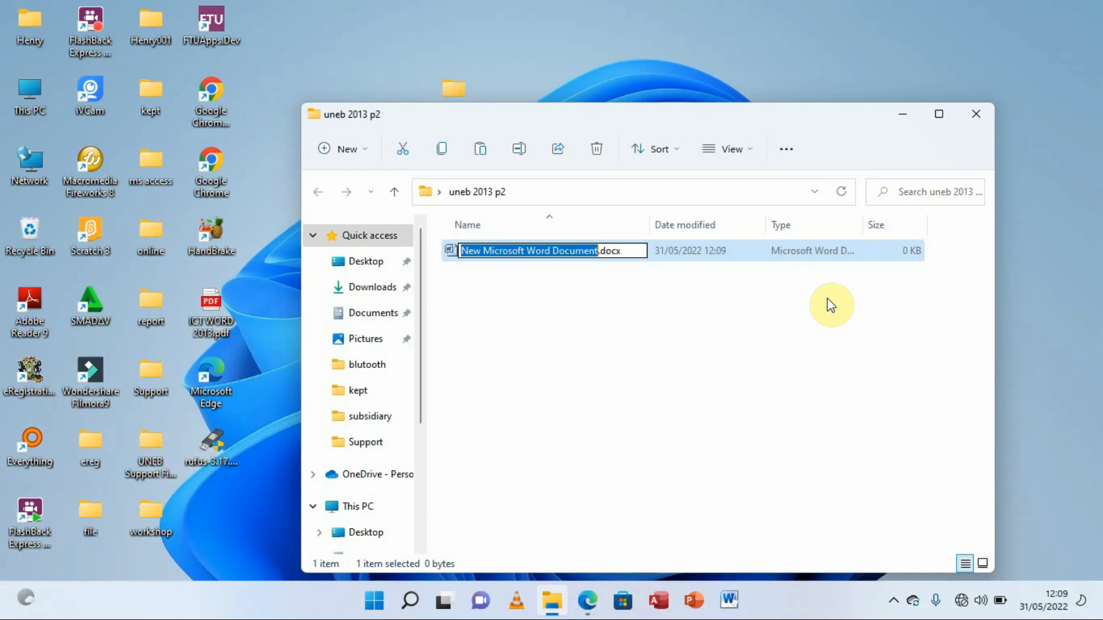
{"action": "type", "text": "henry "}
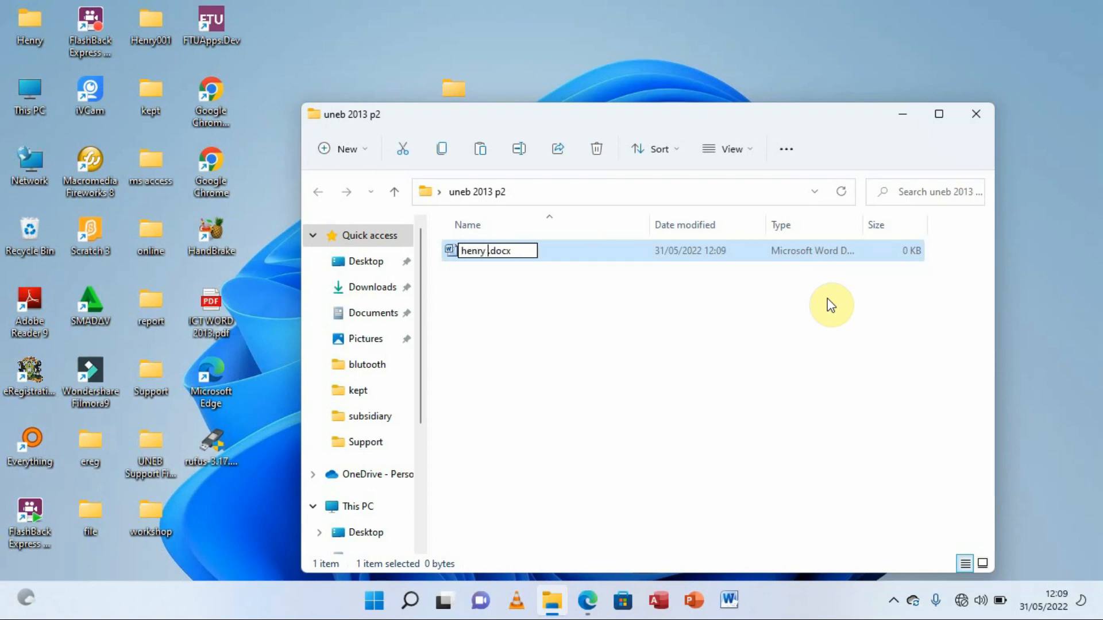
{"action": "type", "text": "0701"}
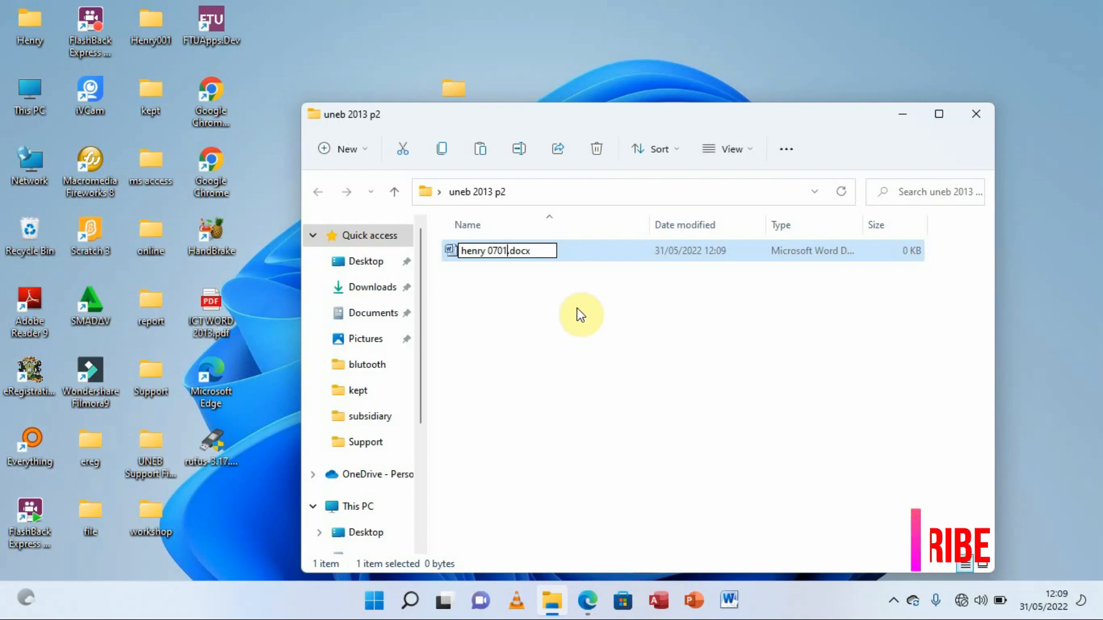
{"action": "left_click", "coordinate": [569, 320]}
{"action": "left_click", "coordinate": [569, 328]}
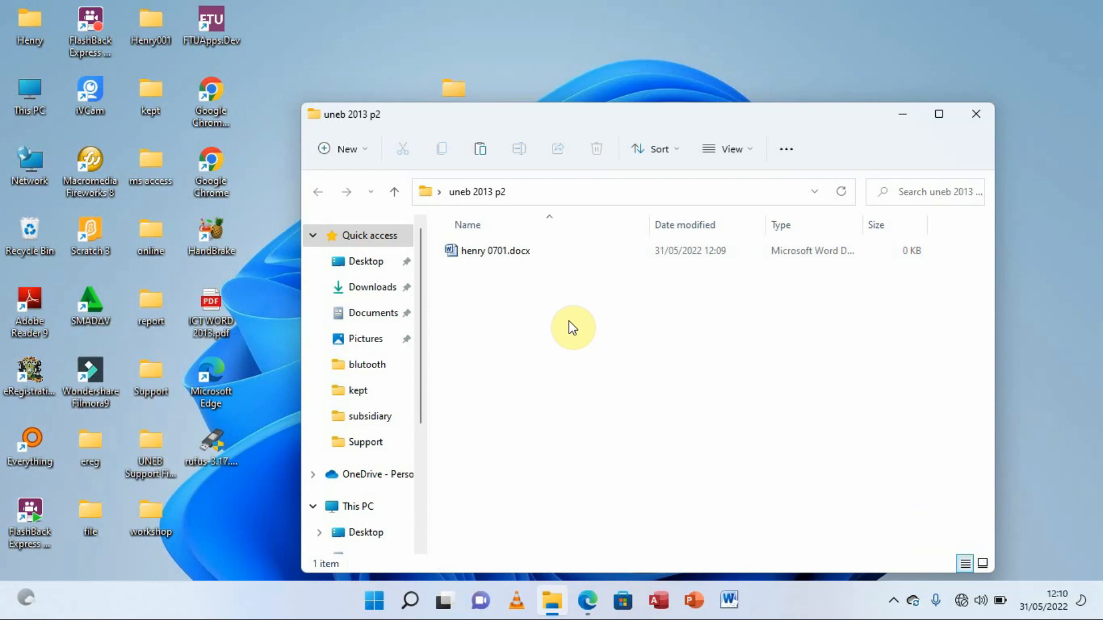
Open the new document in Word and zoom the page from 70% to 80%
{"action": "double_click", "coordinate": [520, 256]}
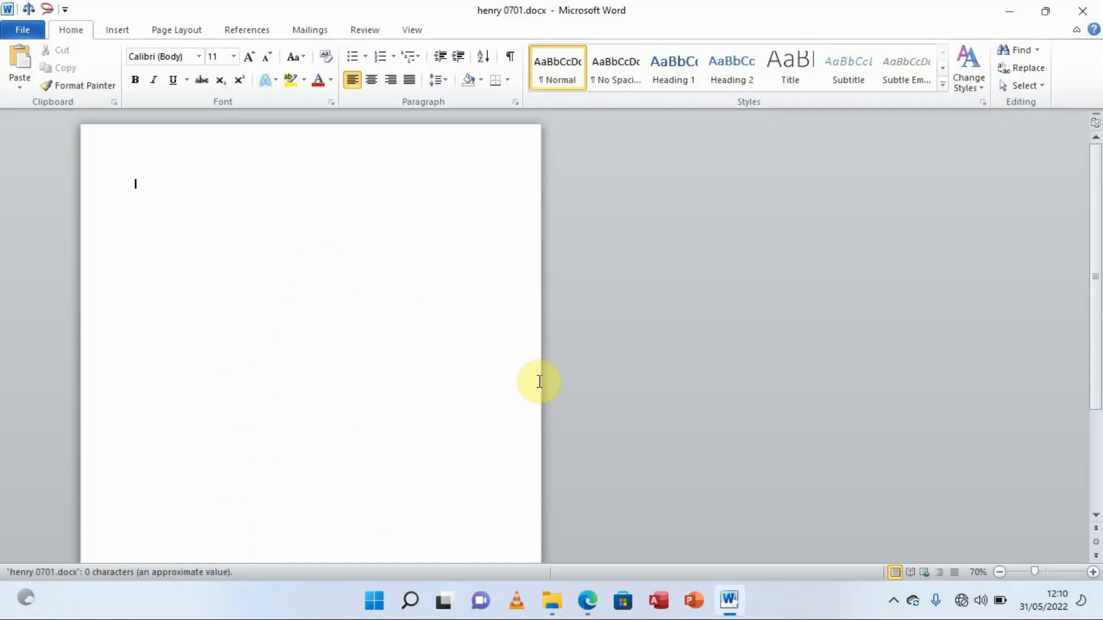
{"action": "left_click", "coordinate": [594, 602]}
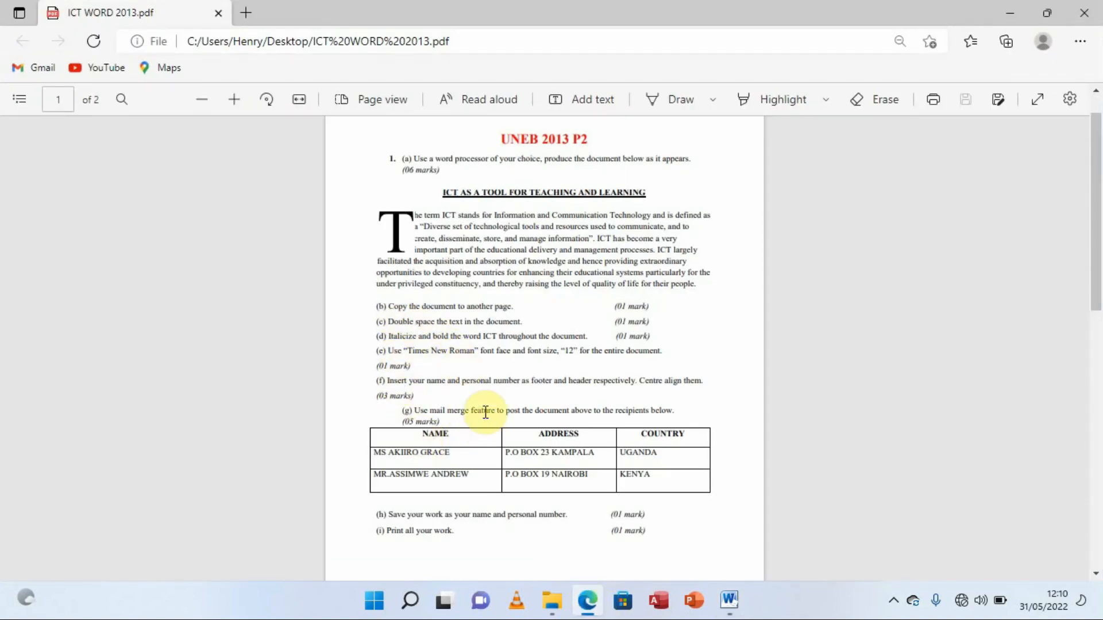
{"action": "mouse_move", "coordinate": [733, 603]}
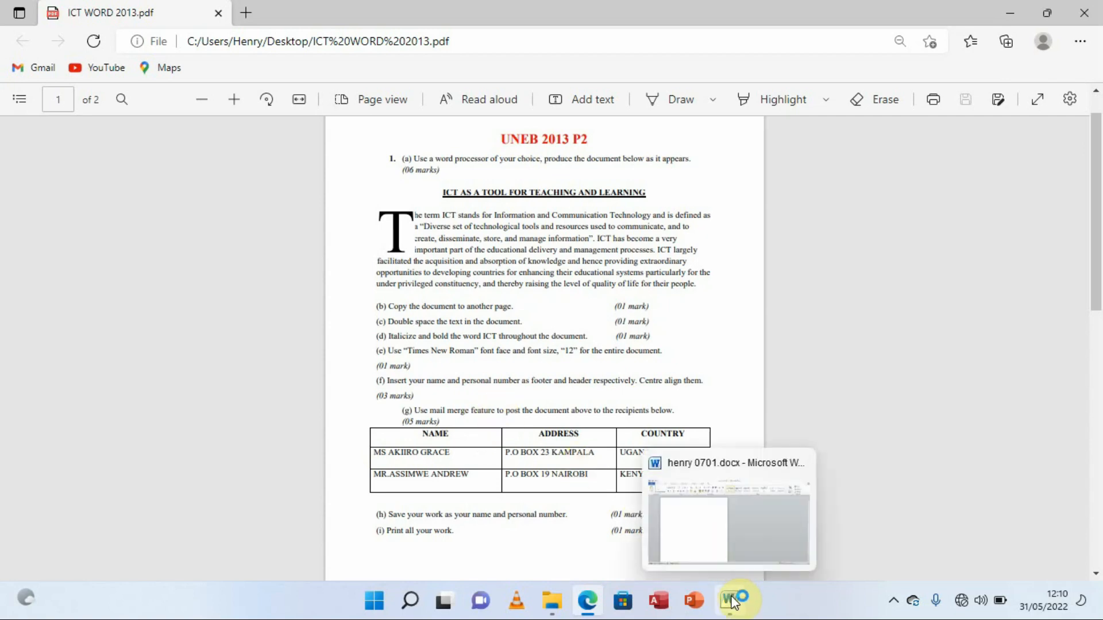
{"action": "left_click", "coordinate": [706, 527]}
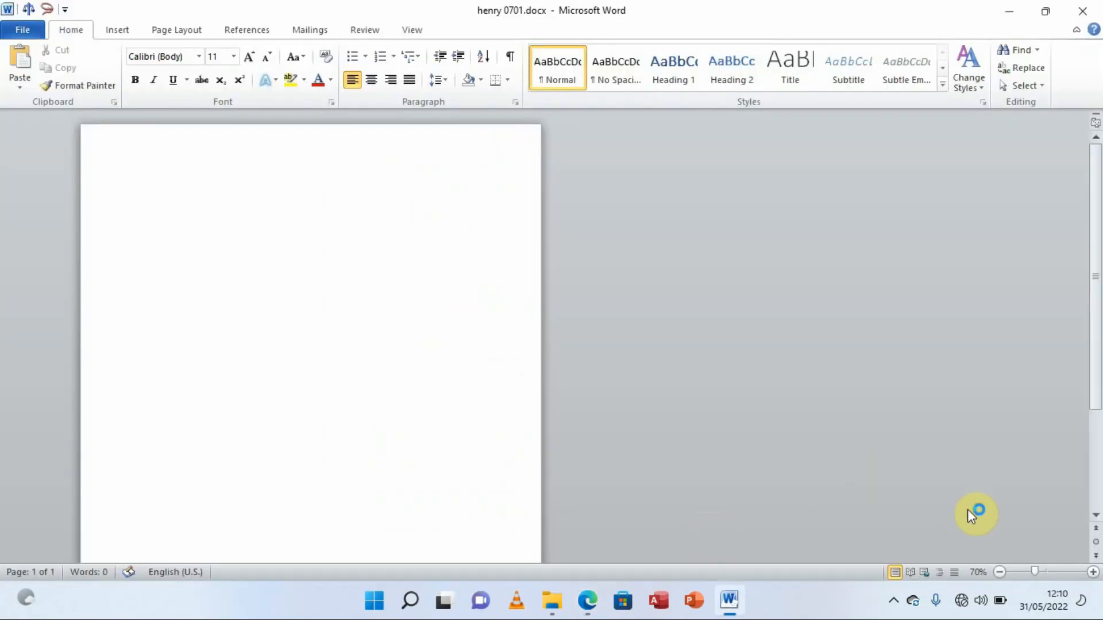
{"action": "left_click", "coordinate": [1093, 573]}
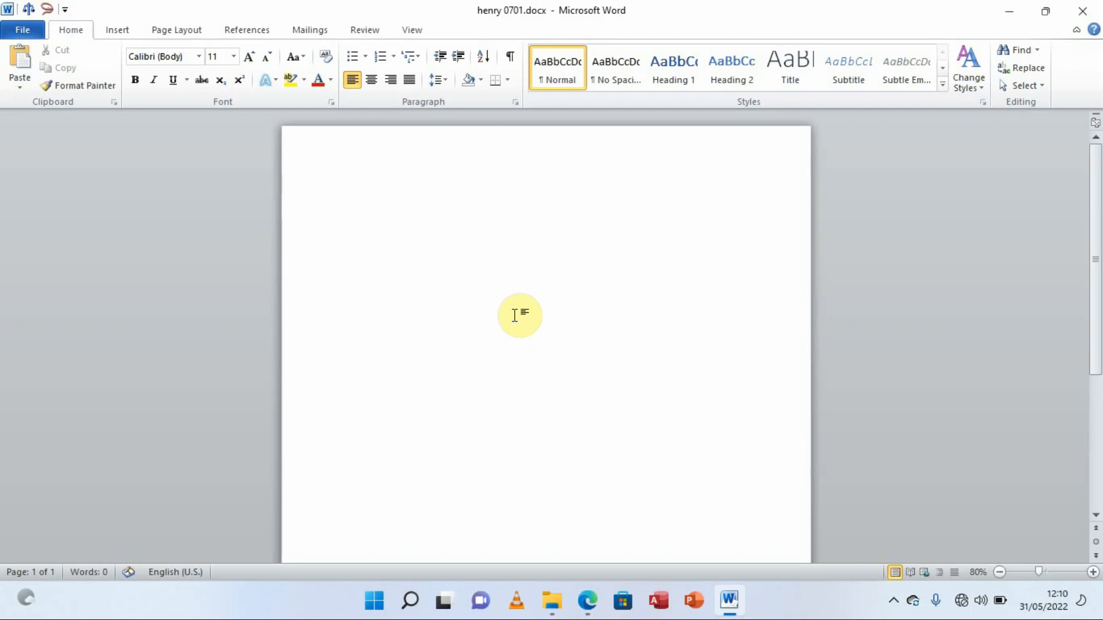
Type 'ICT AS ATOOL FOR TEACHING AND LEARNING' and compare it with the exam PDF
{"action": "type", "text": "ICT"}
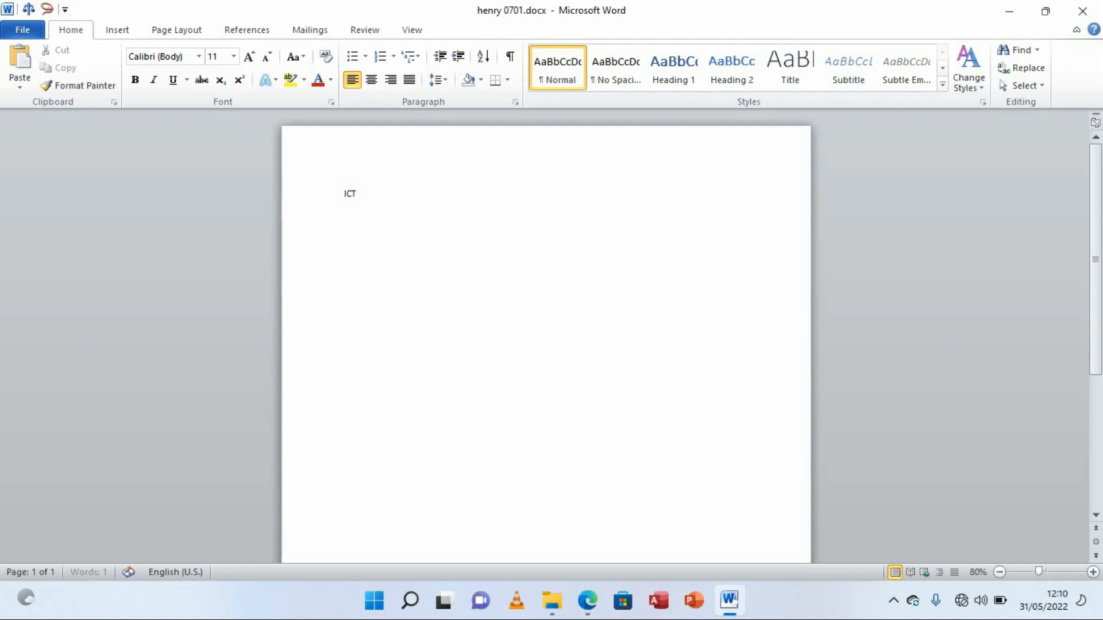
{"action": "type", "text": " AS ATOOL FOR TEACHIN"}
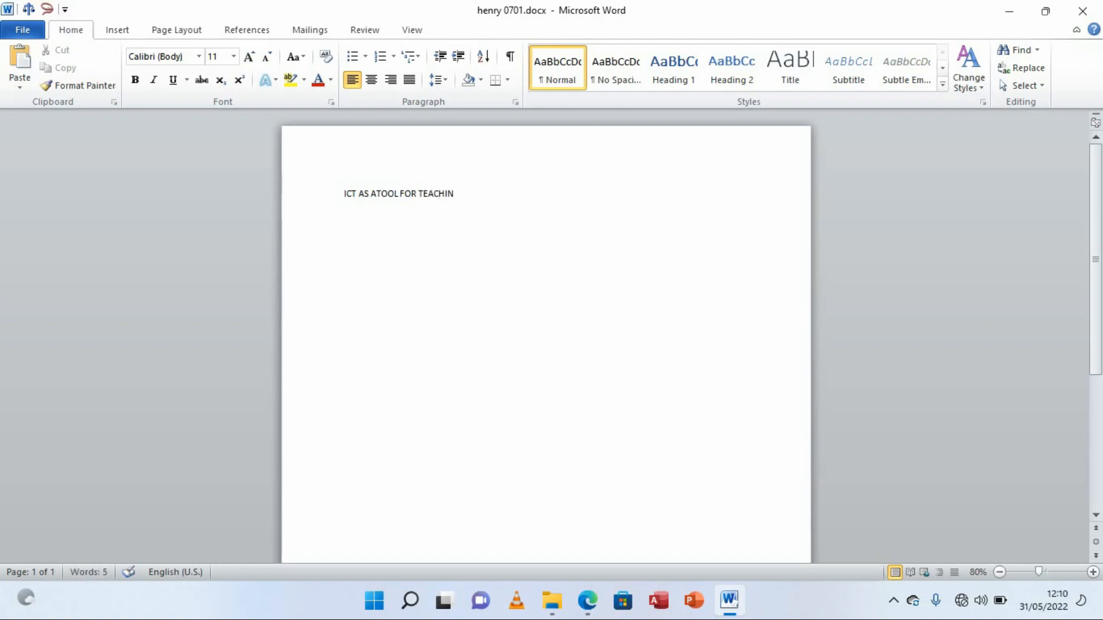
{"action": "type", "text": "G AND LEARNING"}
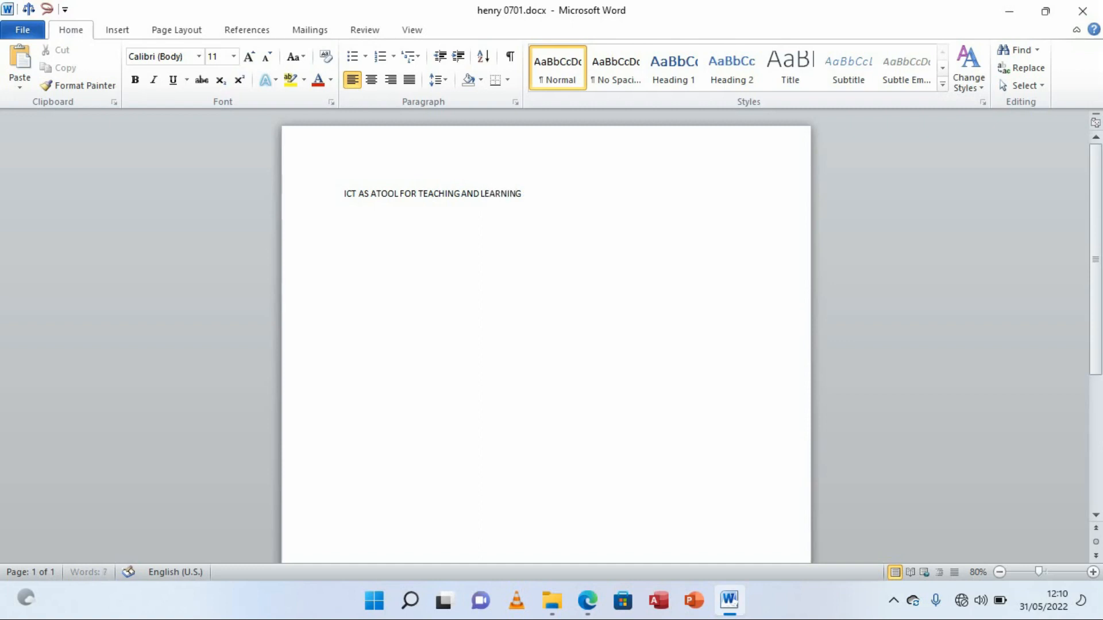
{"action": "mouse_move", "coordinate": [588, 601]}
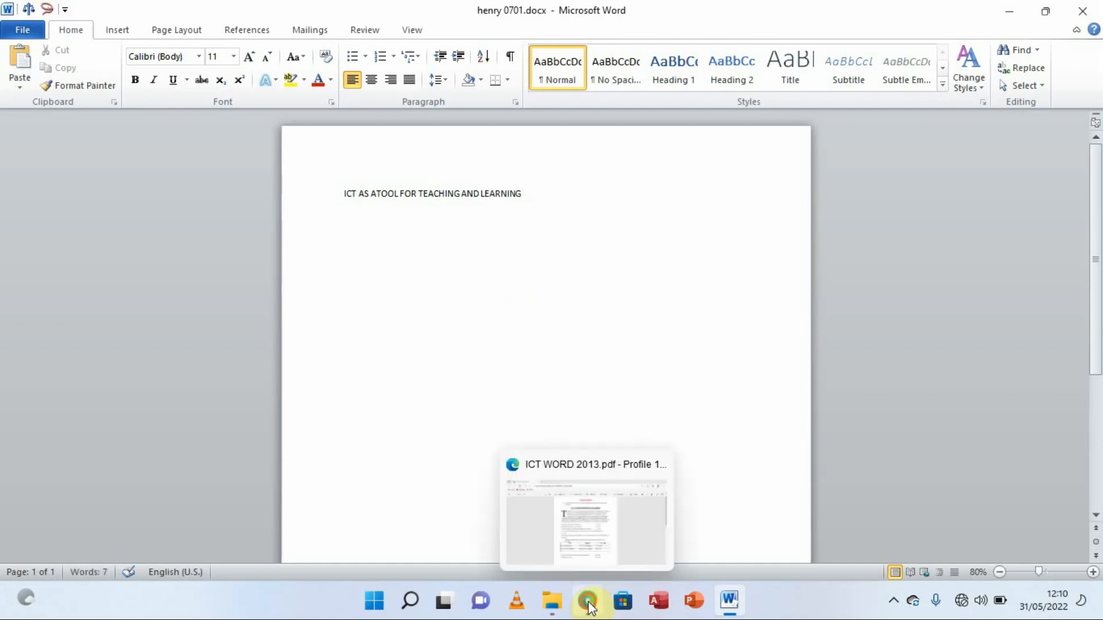
{"action": "left_click", "coordinate": [571, 504]}
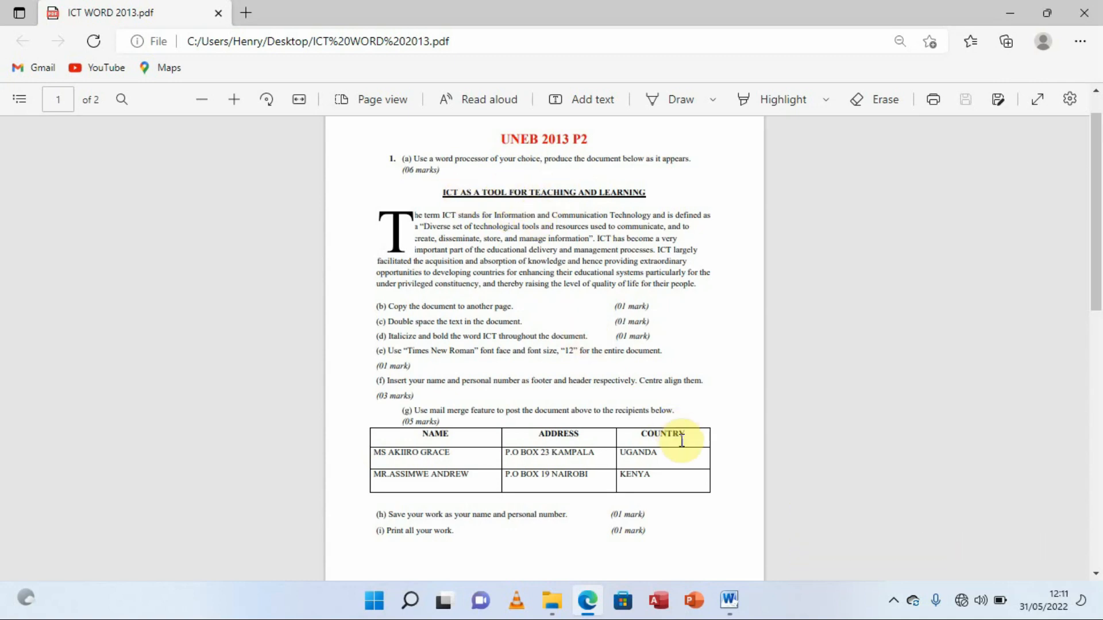
{"action": "left_click", "coordinate": [730, 601]}
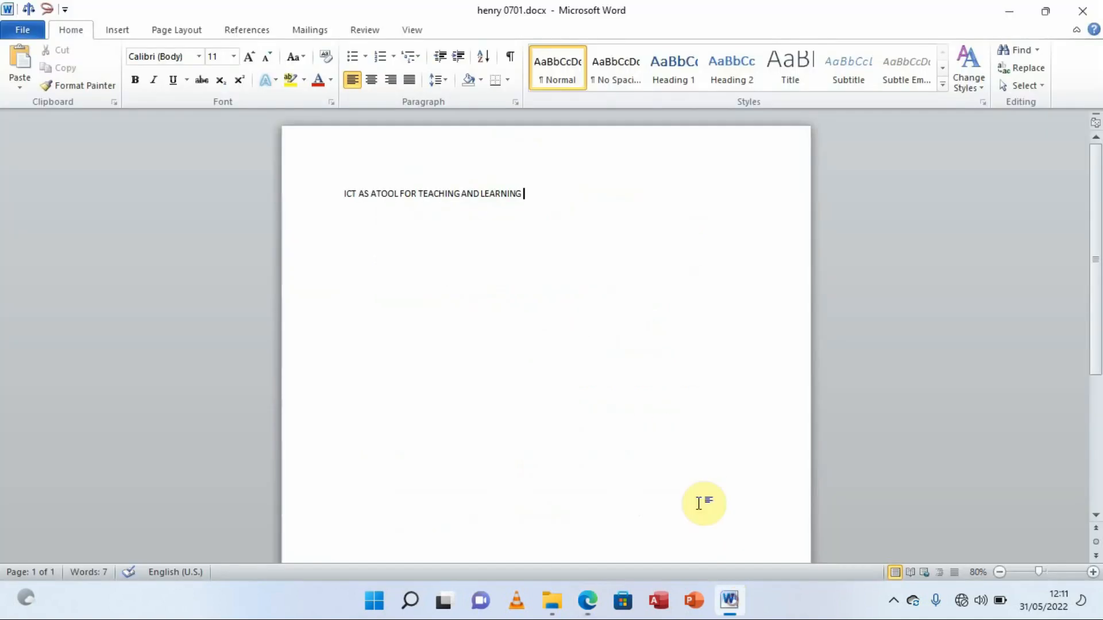
Centre, underline and bold the heading line
{"action": "left_click_drag", "start_coordinate": [531, 194], "coordinate": [246, 172]}
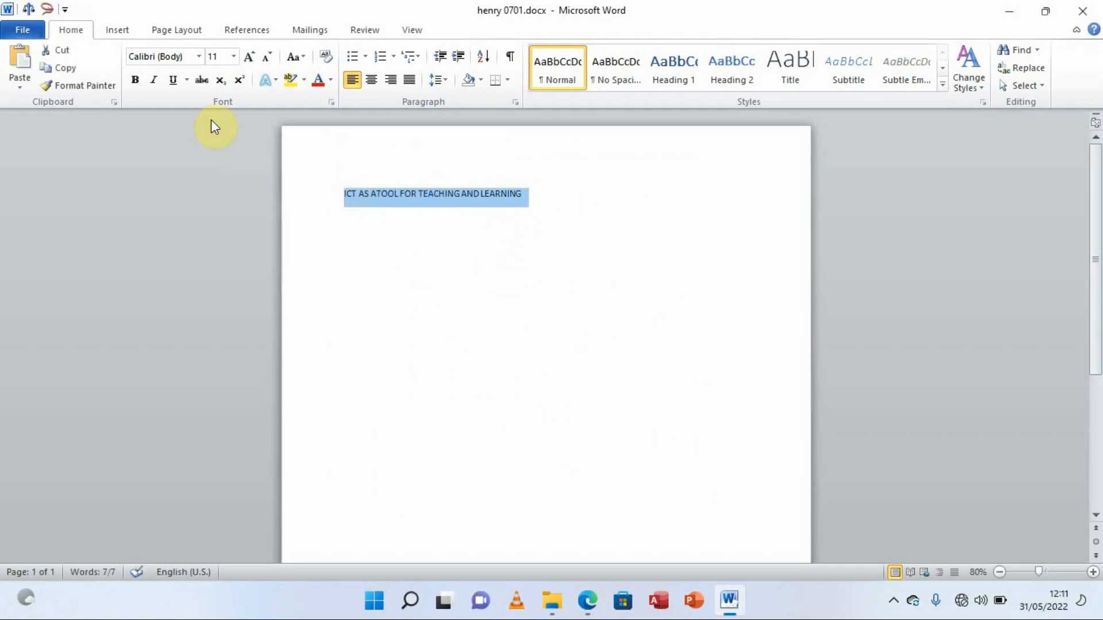
{"action": "left_click", "coordinate": [373, 84]}
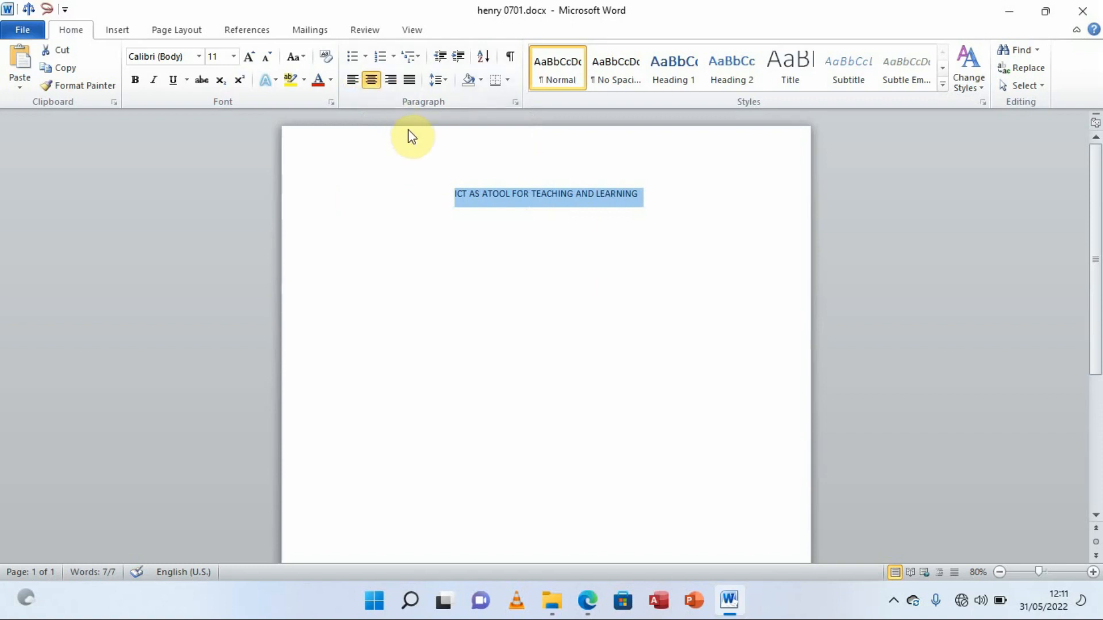
{"action": "left_click", "coordinate": [173, 80]}
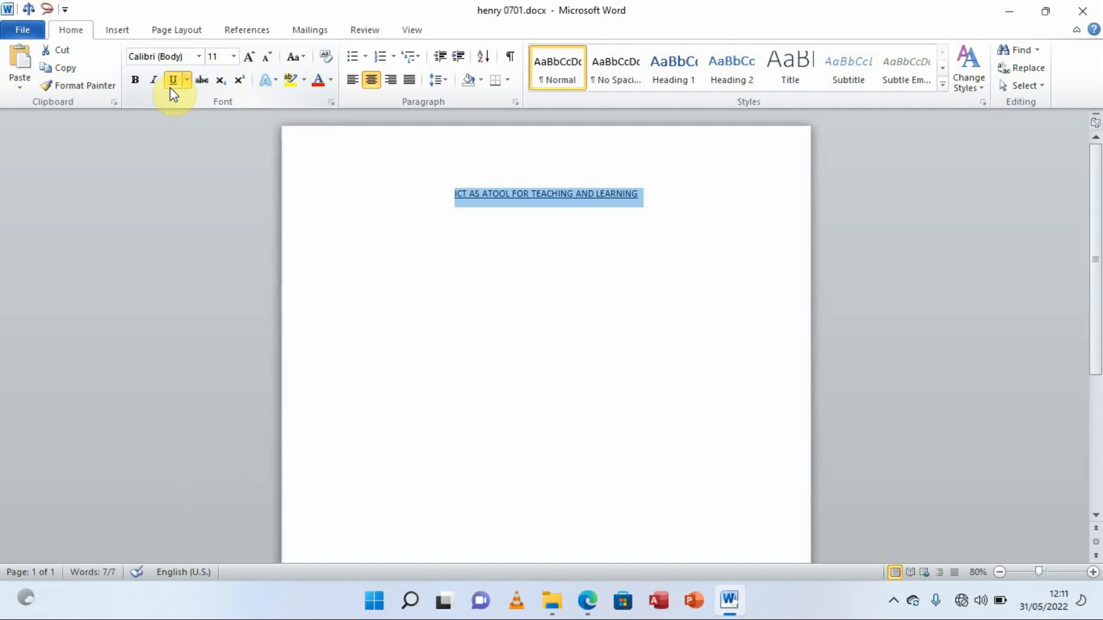
{"action": "left_click", "coordinate": [131, 84]}
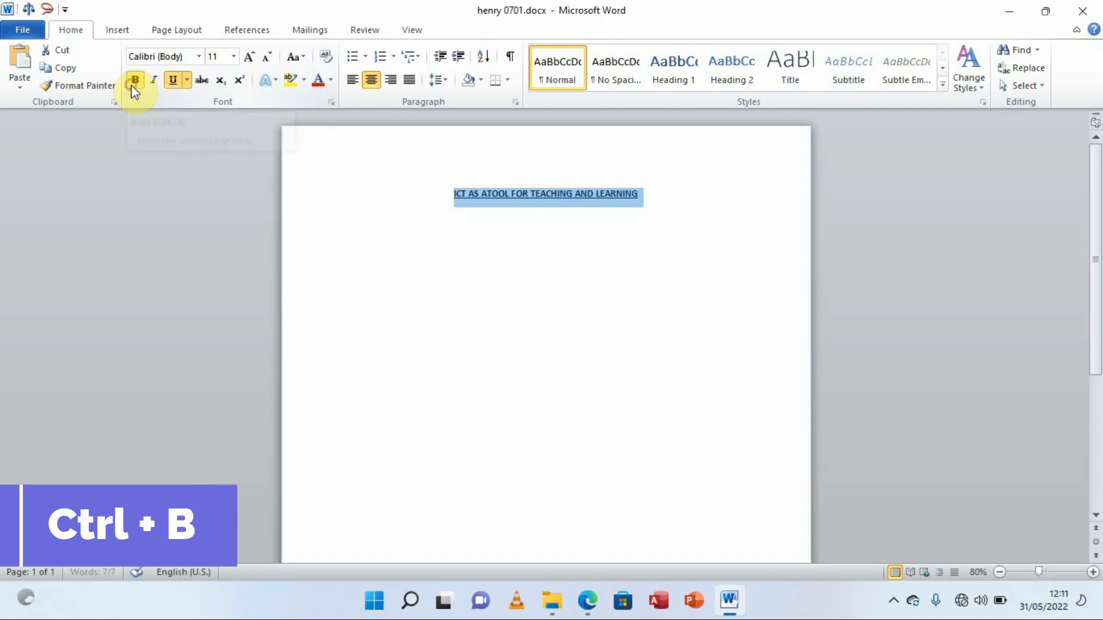
Set the heading to 12 pt Times New Roman
{"action": "left_click", "coordinate": [234, 56]}
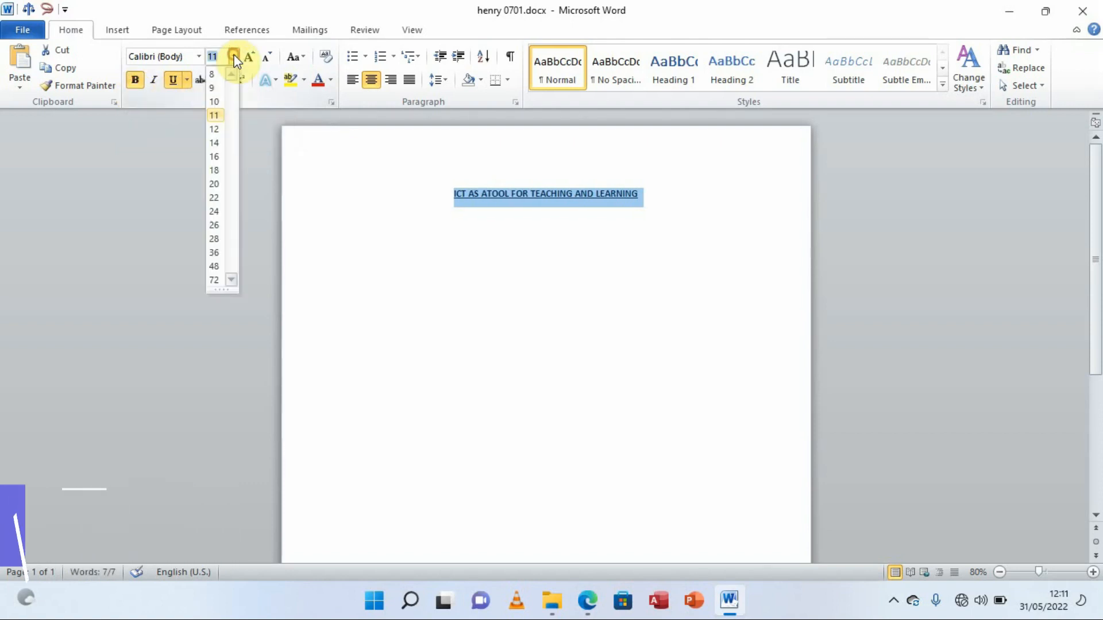
{"action": "left_click", "coordinate": [214, 131]}
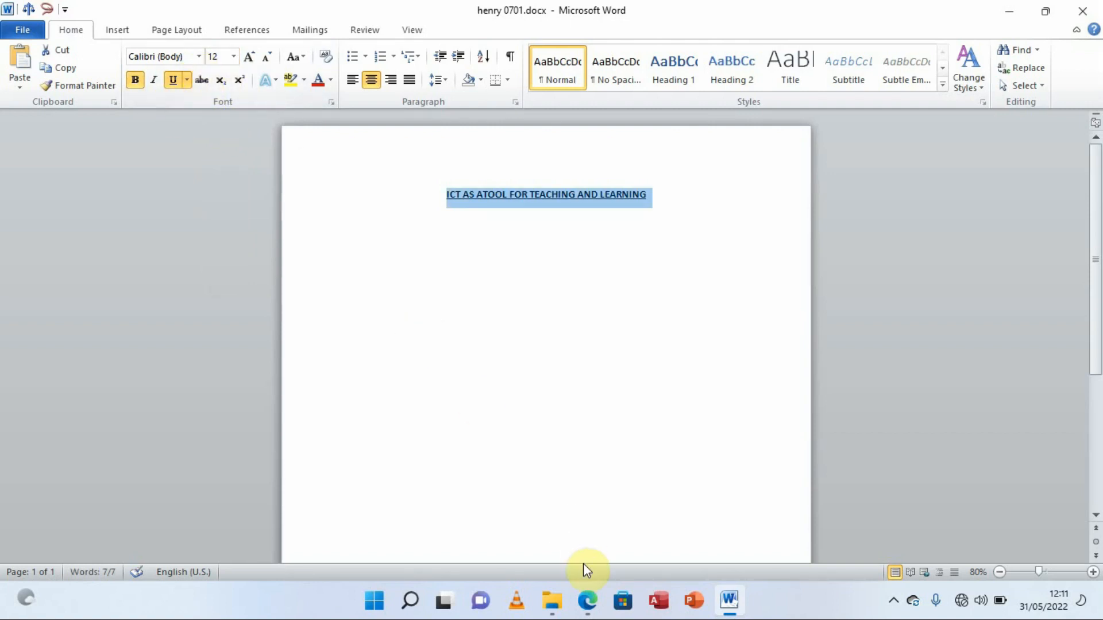
{"action": "left_click", "coordinate": [586, 599]}
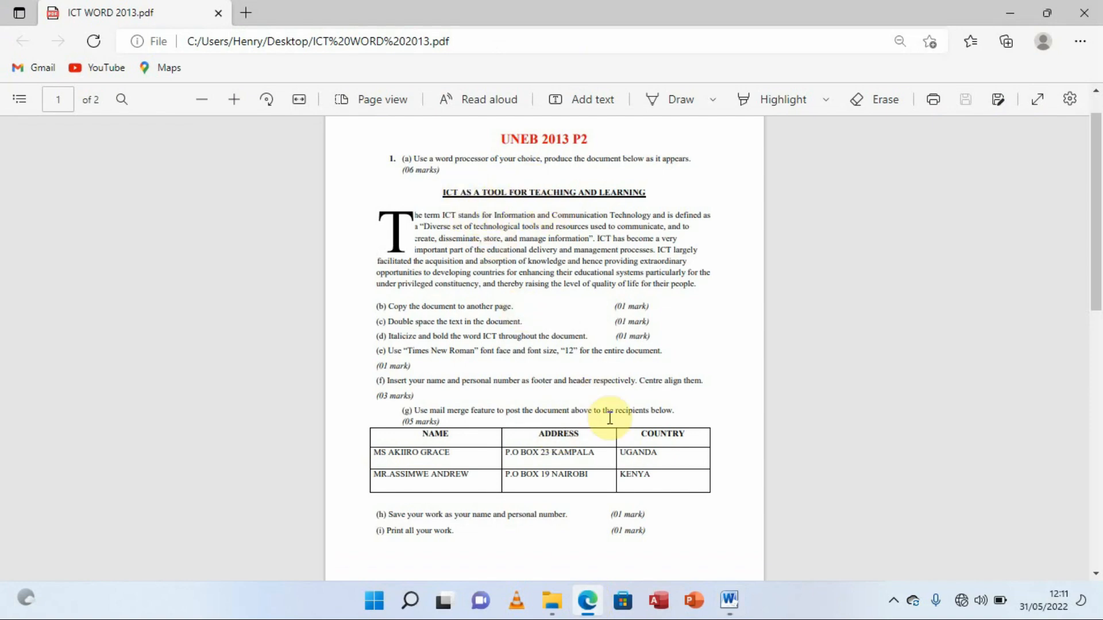
{"action": "left_click", "coordinate": [728, 599]}
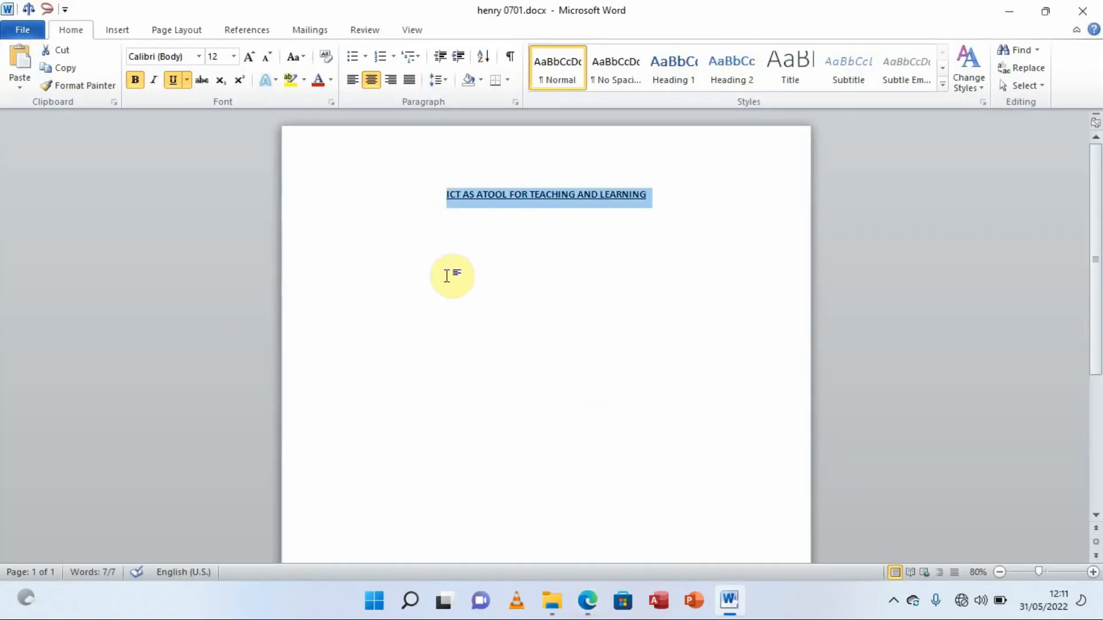
{"action": "left_click", "coordinate": [199, 57]}
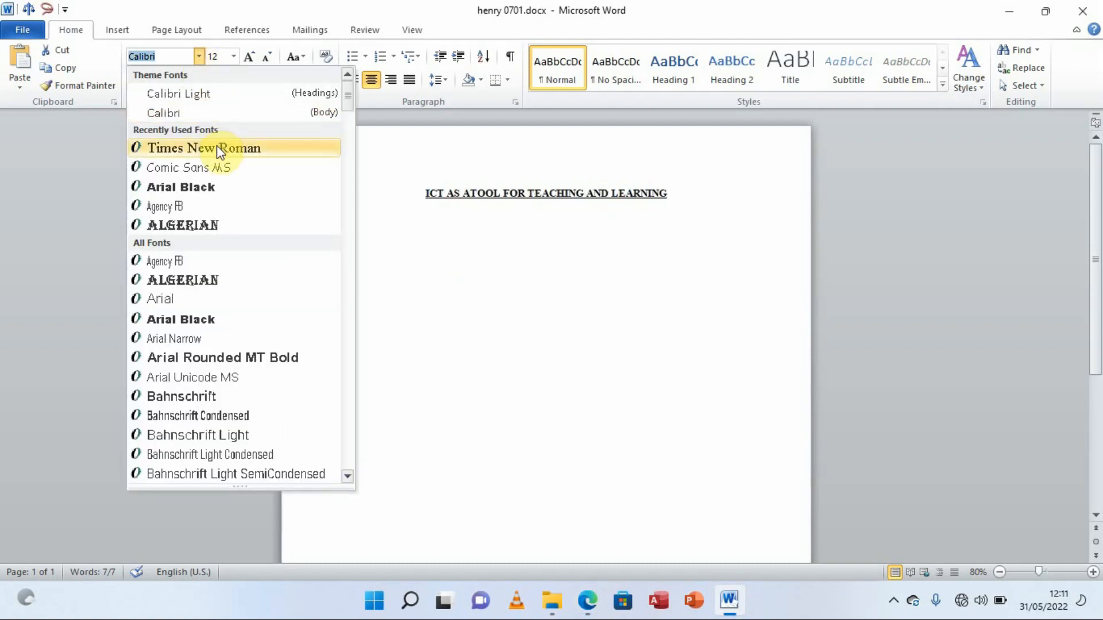
{"action": "left_click", "coordinate": [216, 148]}
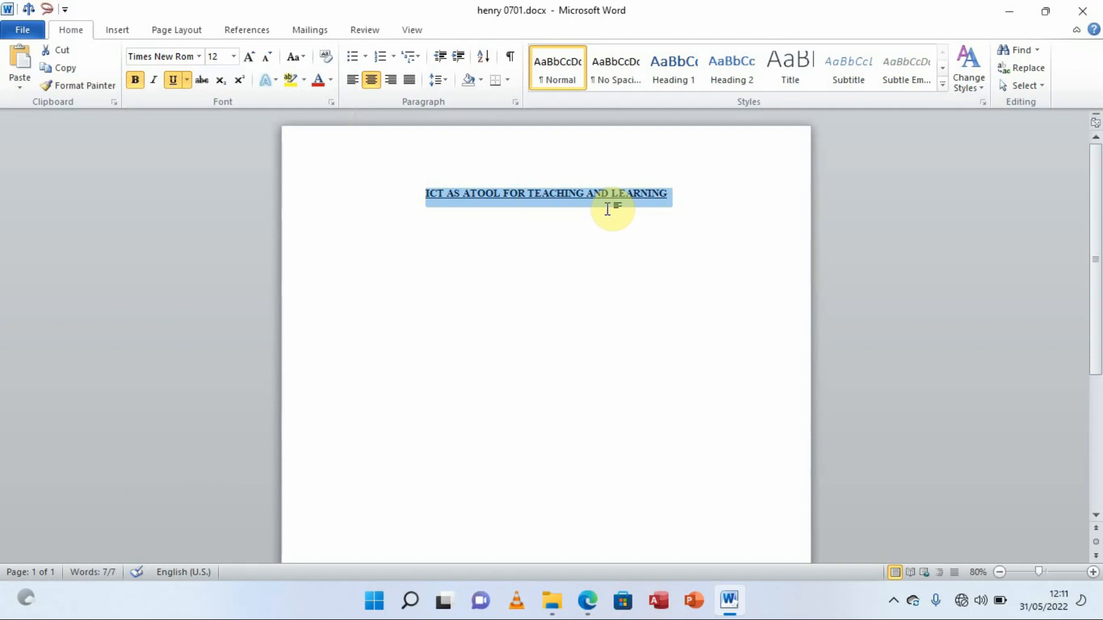
{"action": "left_click", "coordinate": [676, 201]}
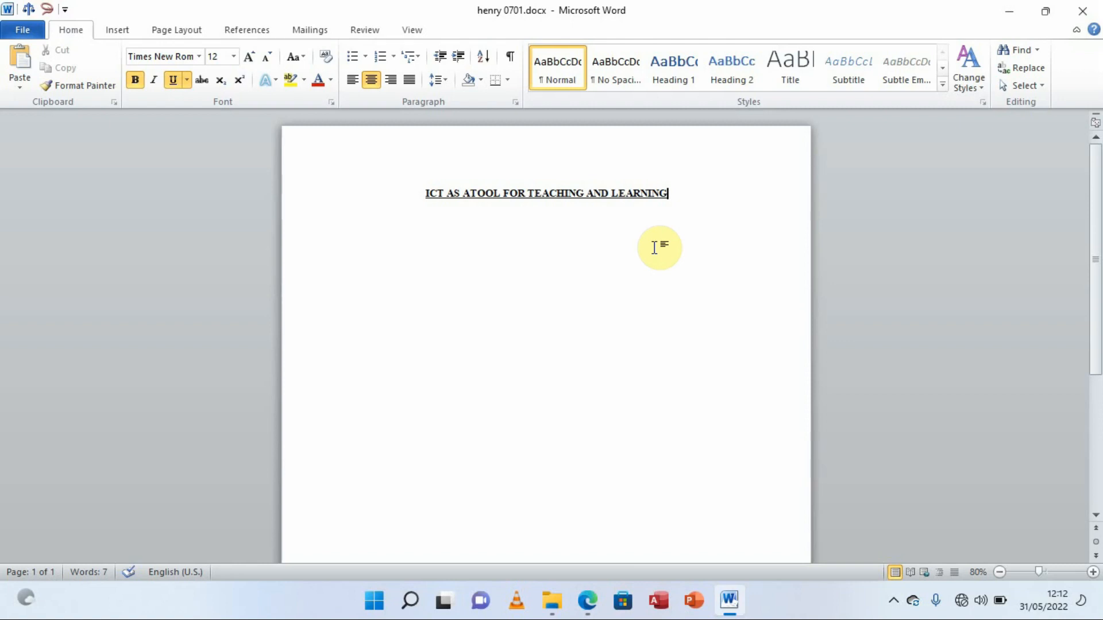
Add a new line below the heading and bring up the exam PDF
{"action": "key", "text": "Return"}
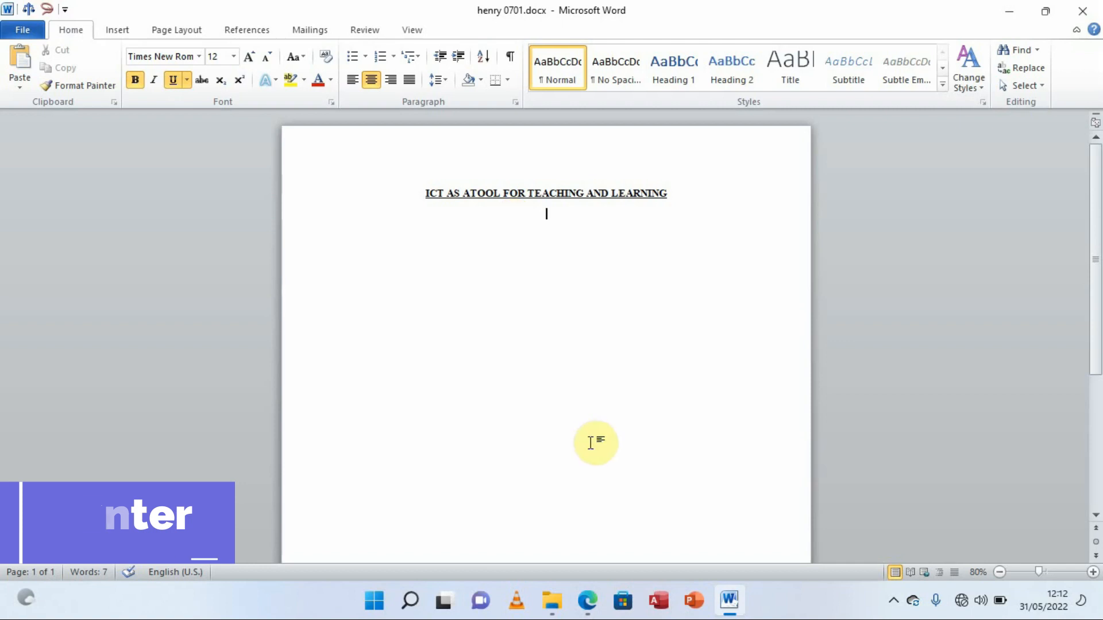
{"action": "left_click", "coordinate": [587, 600]}
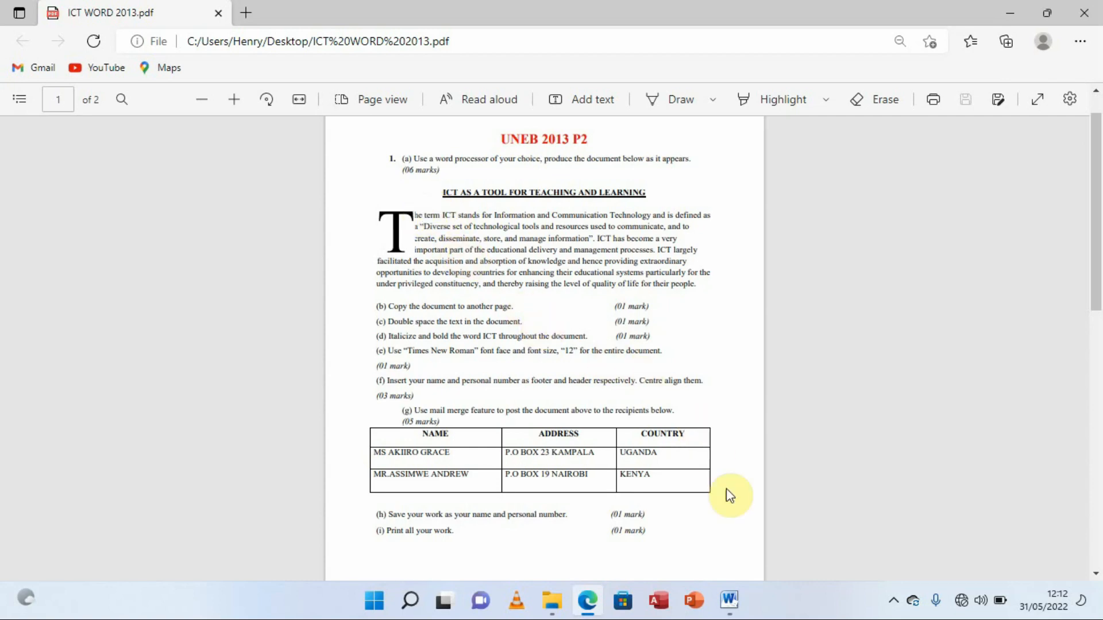
Left-align the new line with bold and underline turned off for body text
{"action": "mouse_move", "coordinate": [729, 600]}
{"action": "left_click", "coordinate": [718, 532]}
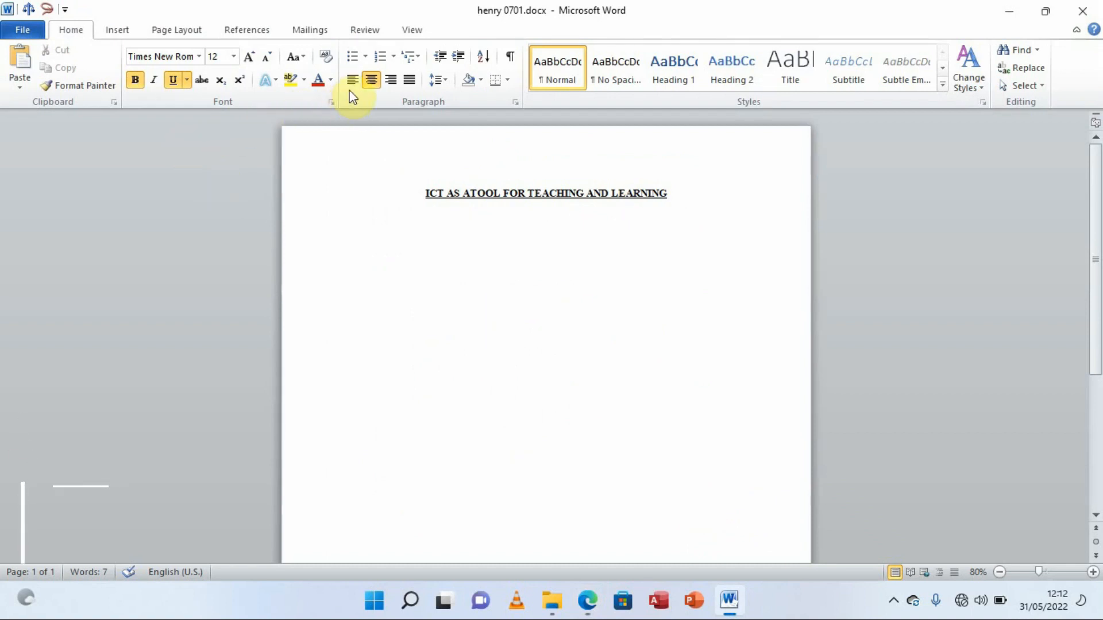
{"action": "key", "text": "ctrl+l"}
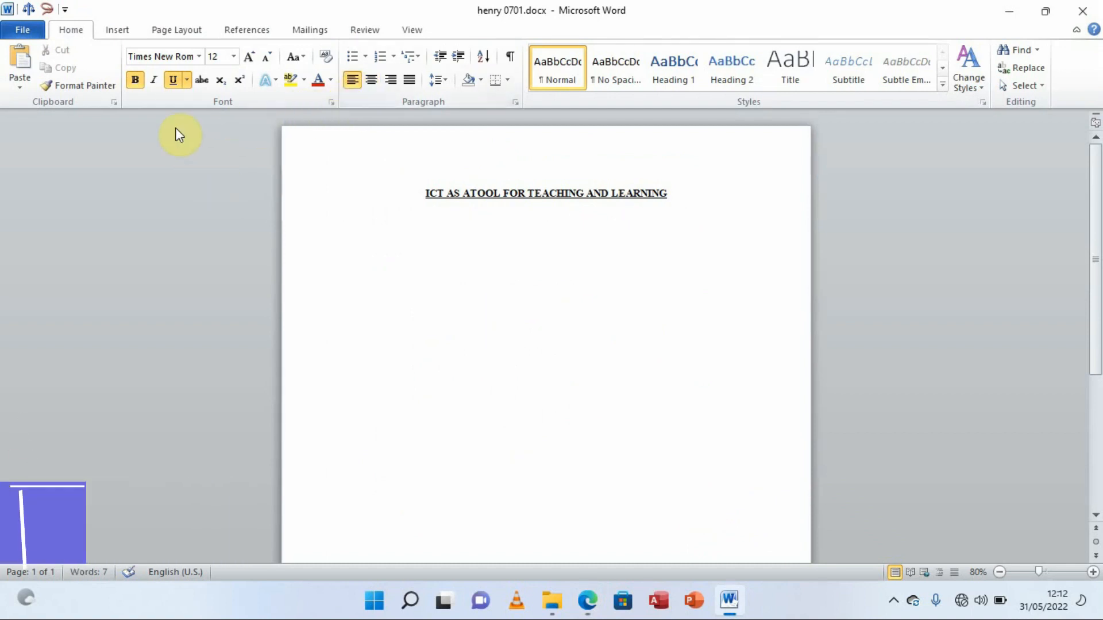
{"action": "left_click", "coordinate": [136, 82]}
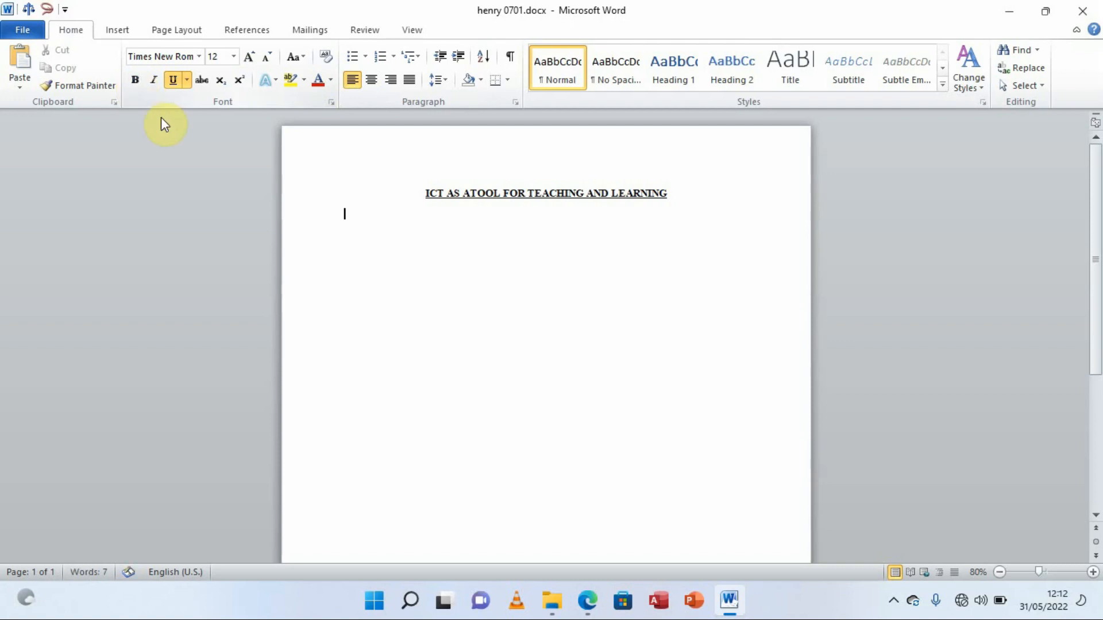
{"action": "left_click", "coordinate": [171, 81]}
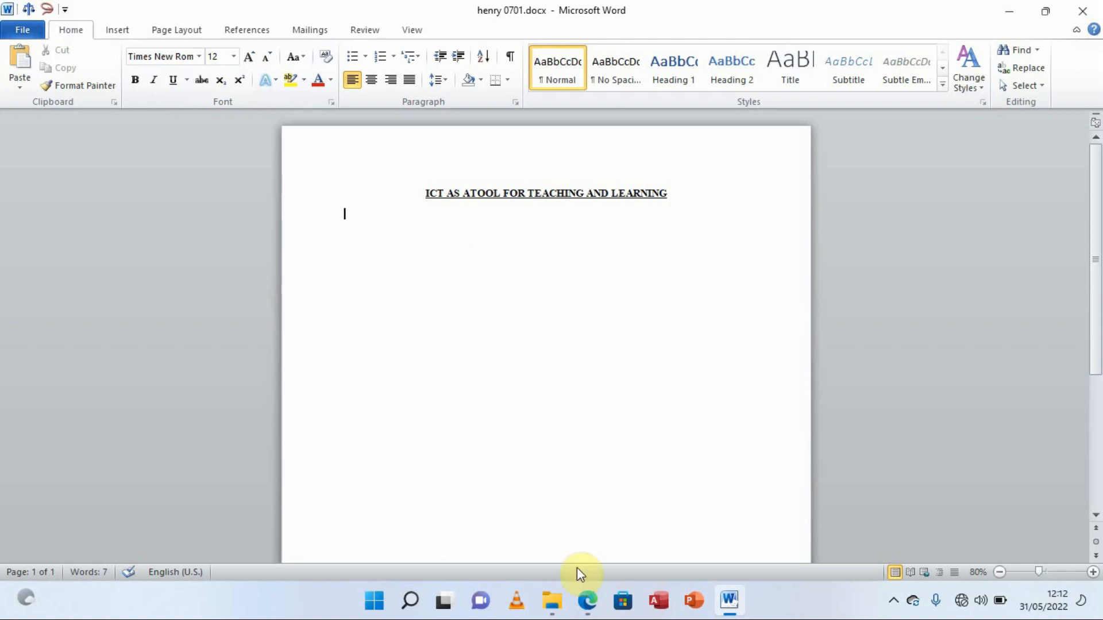
{"action": "left_click", "coordinate": [587, 602]}
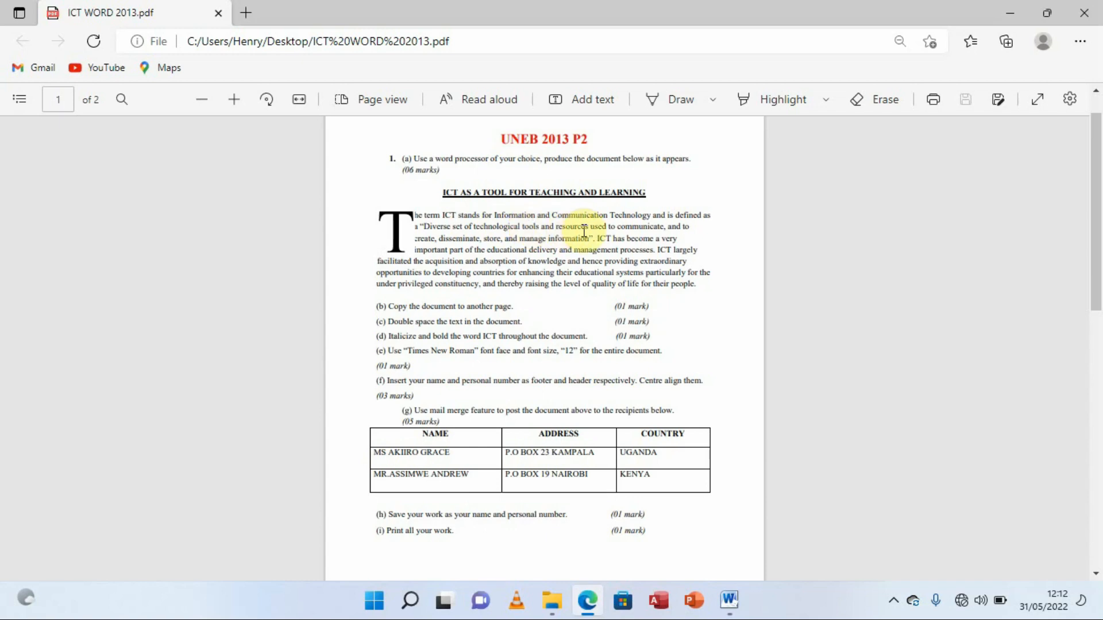
Type the paragraph 'The term ICT stands for information and communication Technology…', checking it against the PDF
{"action": "left_click", "coordinate": [727, 601]}
{"action": "type", "text": "e"}
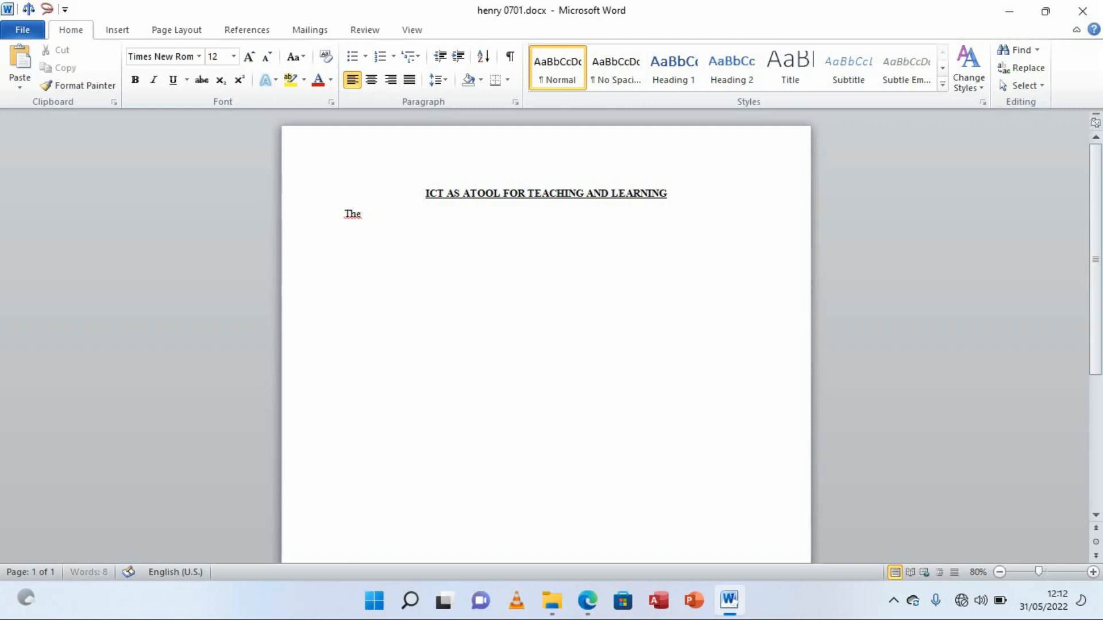
{"action": "key", "text": "BackSpace"}
{"action": "key", "text": "BackSpace"}
{"action": "key", "text": "BackSpace"}
{"action": "type", "text": "The term ict"}
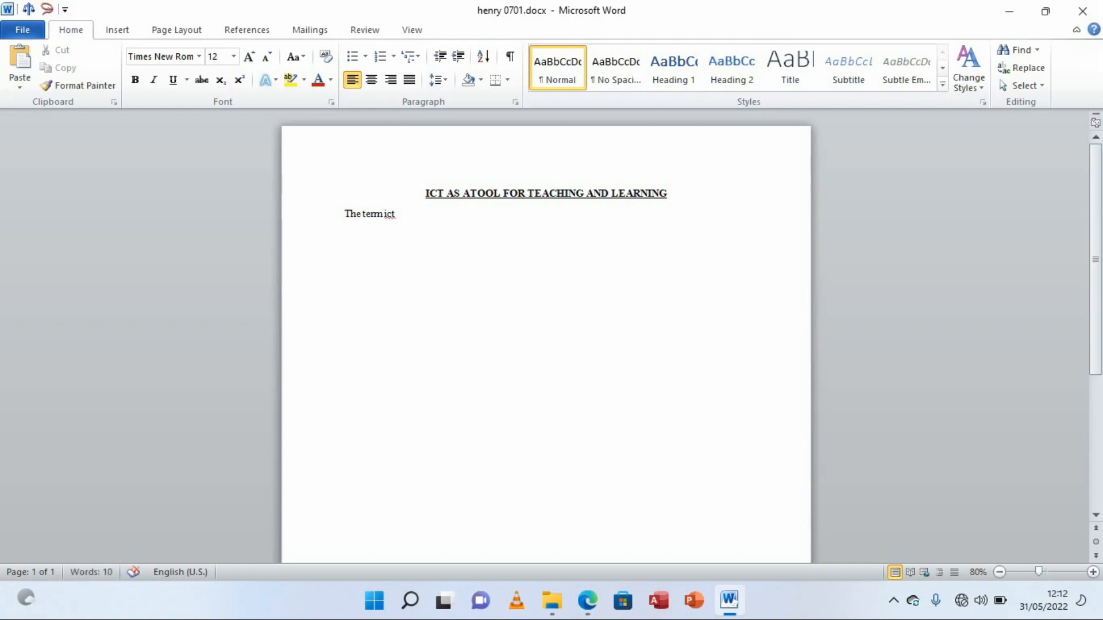
{"action": "key", "text": "BackSpace"}
{"action": "key", "text": "BackSpace"}
{"action": "key", "text": "BackSpace"}
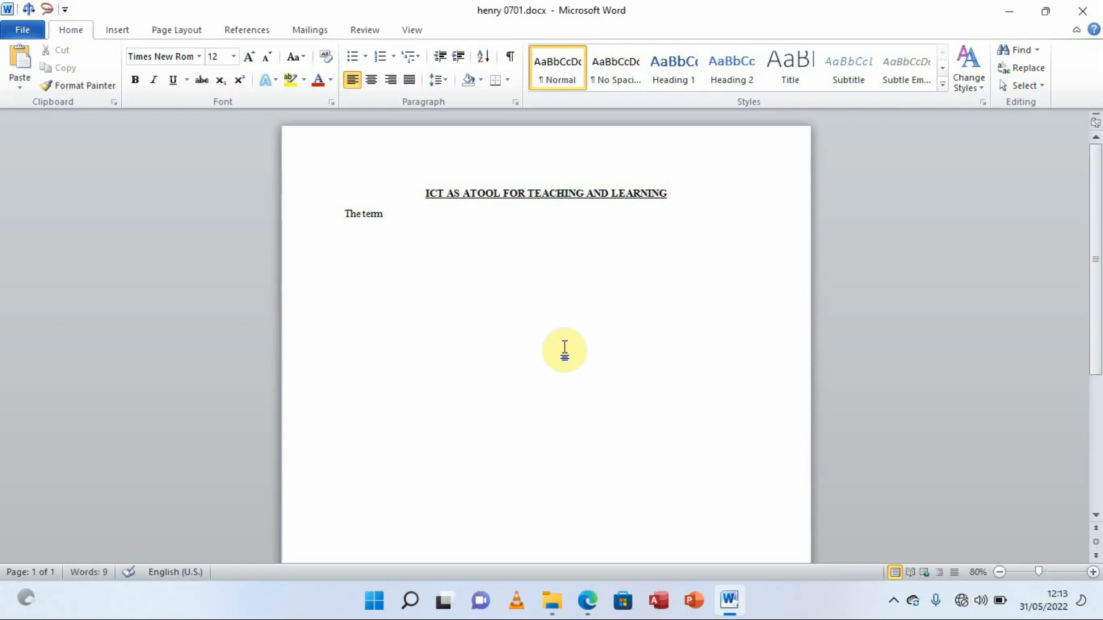
{"action": "type", "text": "ICT"}
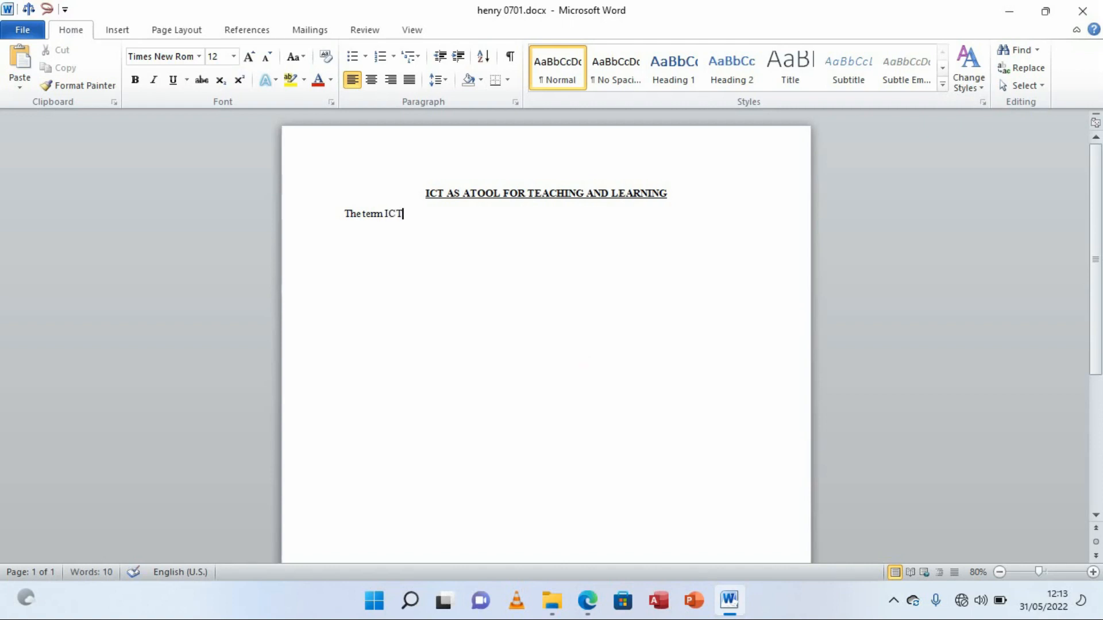
{"action": "type", "text": " stands for inf"}
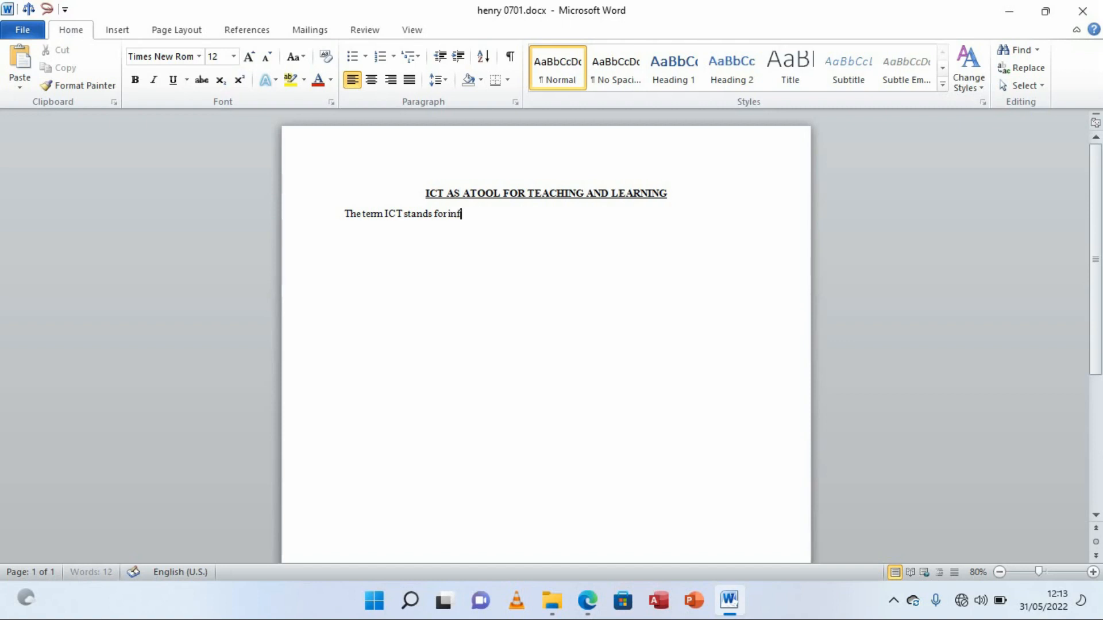
{"action": "type", "text": "ormation and comm"}
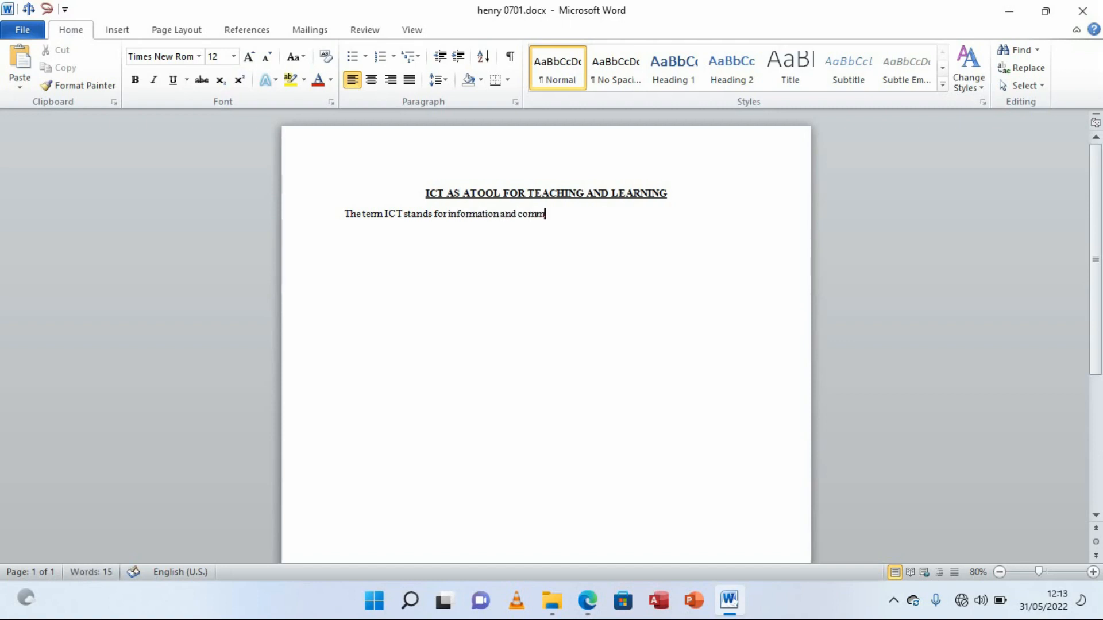
{"action": "type", "text": "unication "}
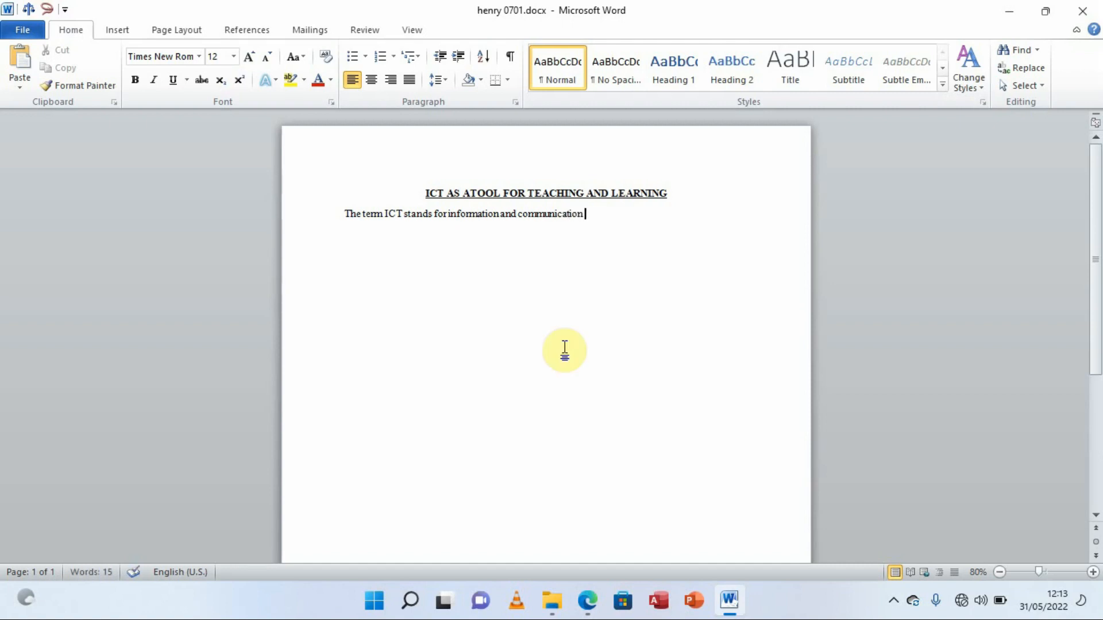
{"action": "type", "text": "Technology"}
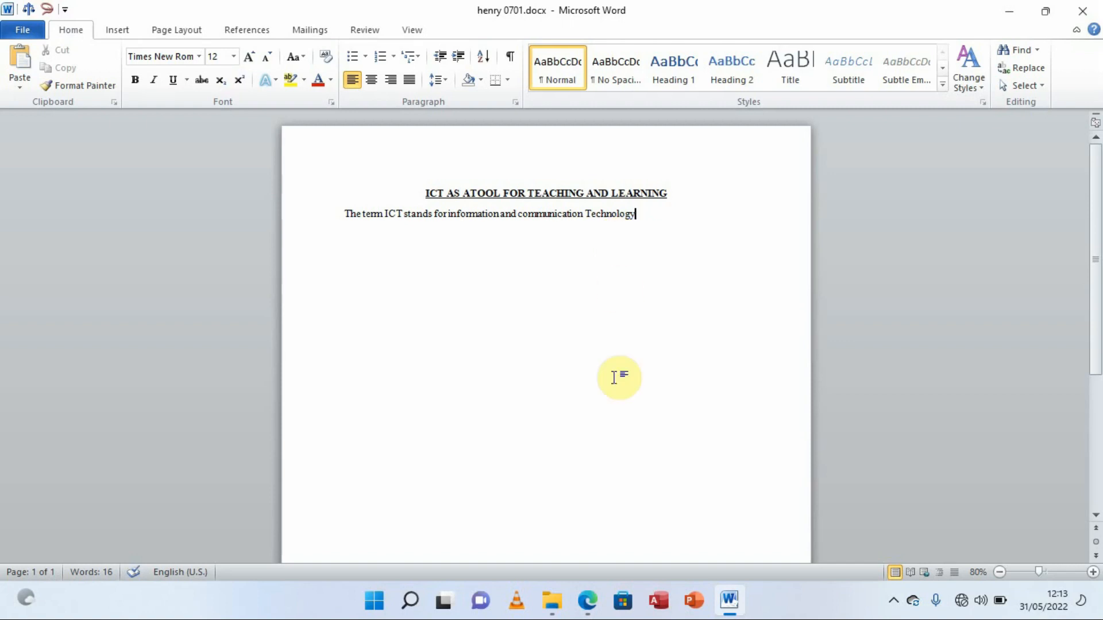
{"action": "left_click", "coordinate": [586, 597]}
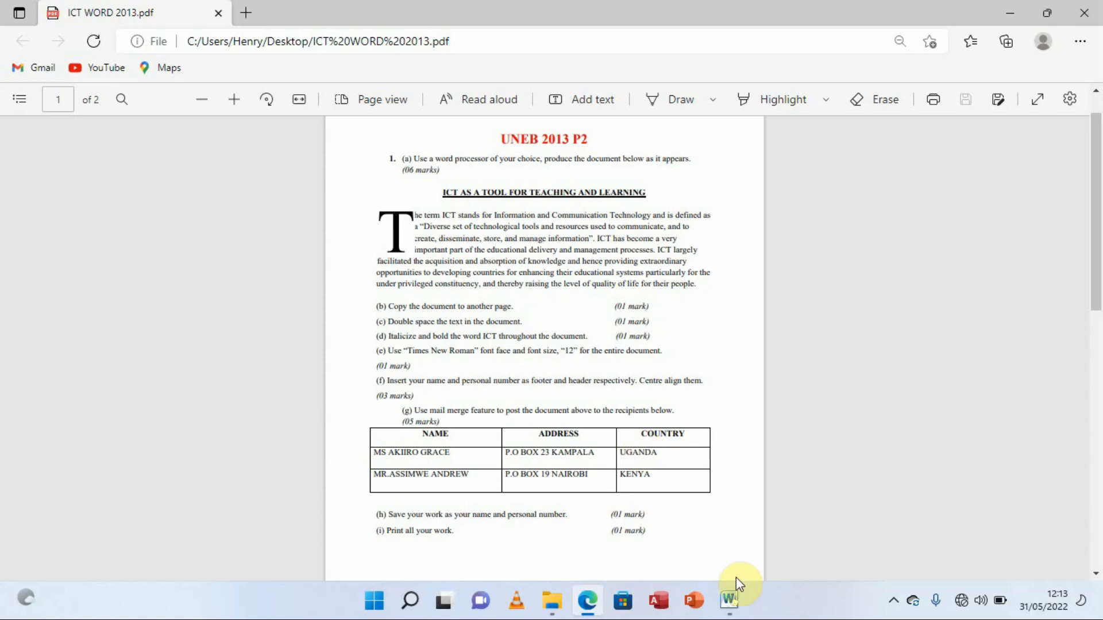
{"action": "left_click", "coordinate": [730, 603]}
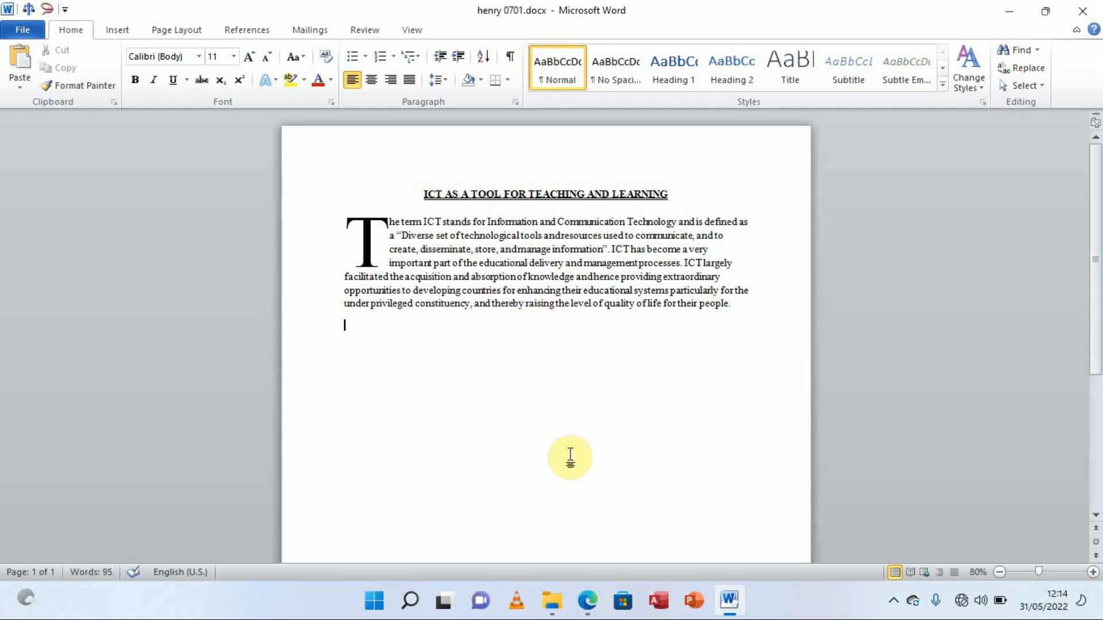
{"action": "left_click", "coordinate": [587, 600]}
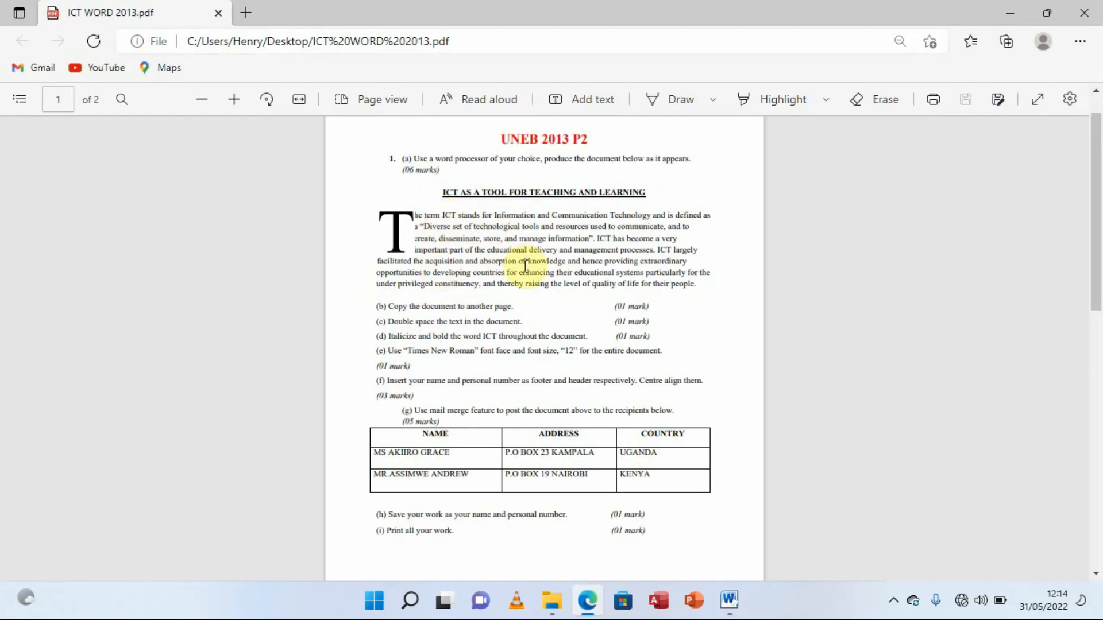
{"action": "left_click", "coordinate": [729, 600]}
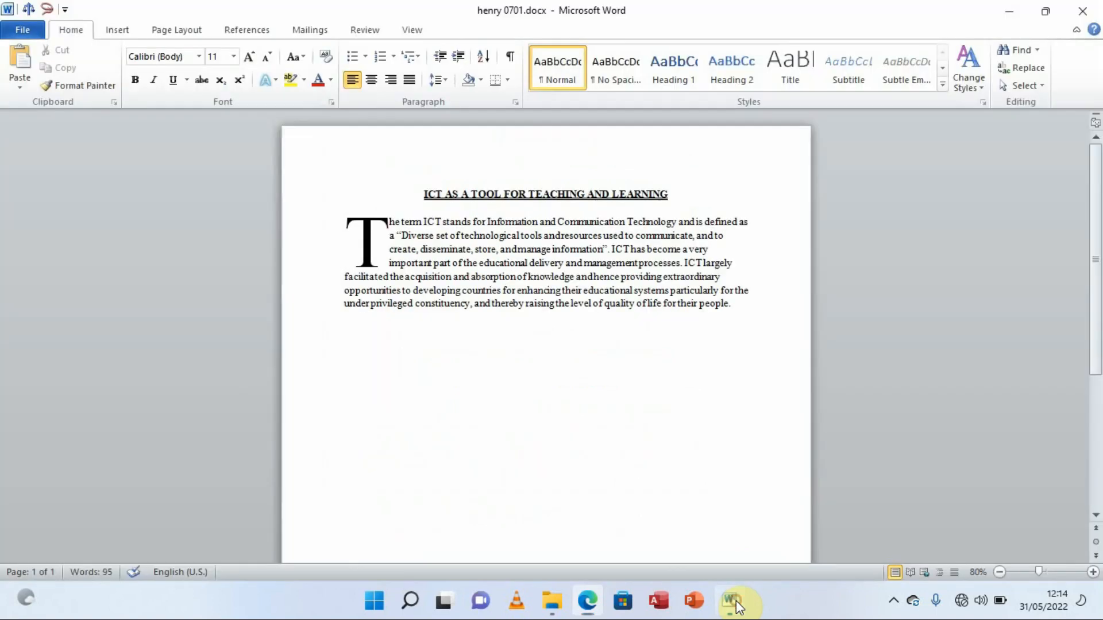
{"action": "left_click", "coordinate": [382, 236]}
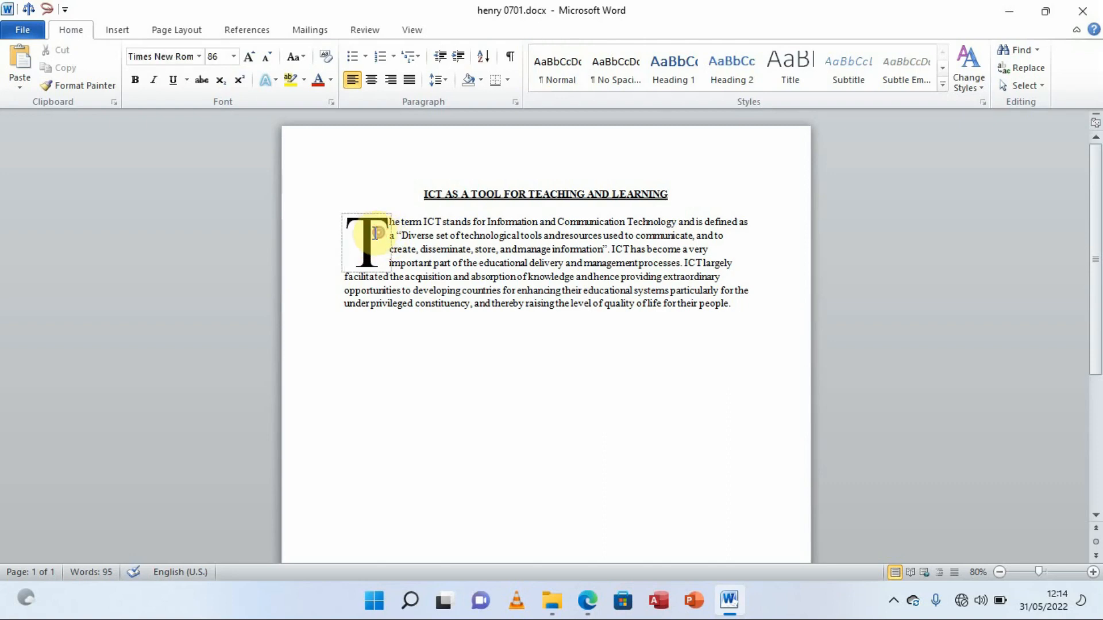
{"action": "double_click", "coordinate": [376, 233]}
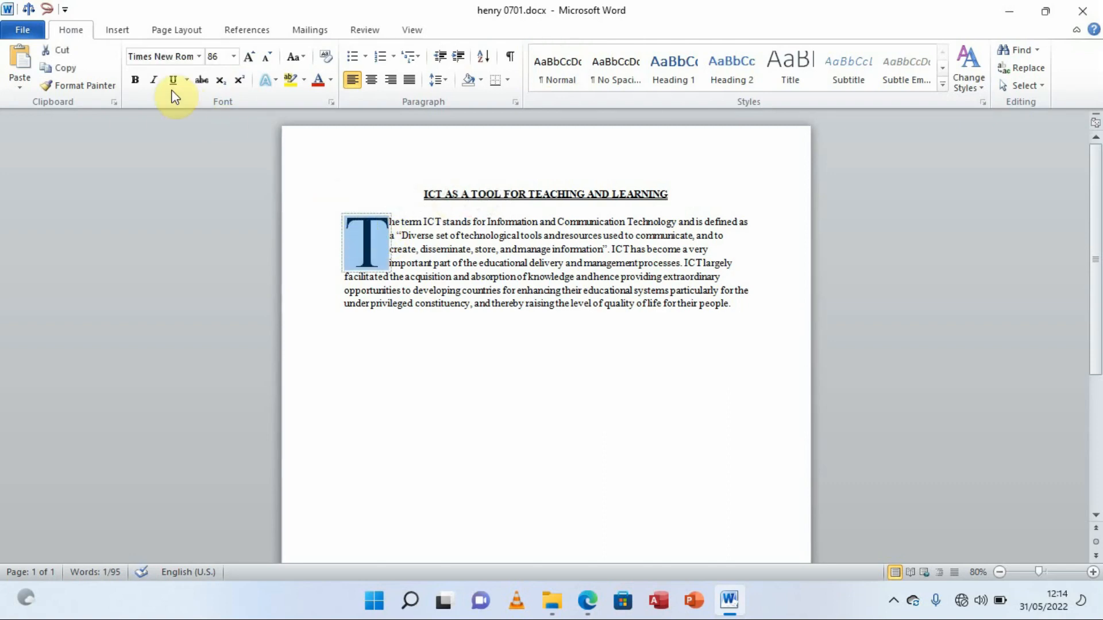
{"action": "left_click", "coordinate": [120, 33]}
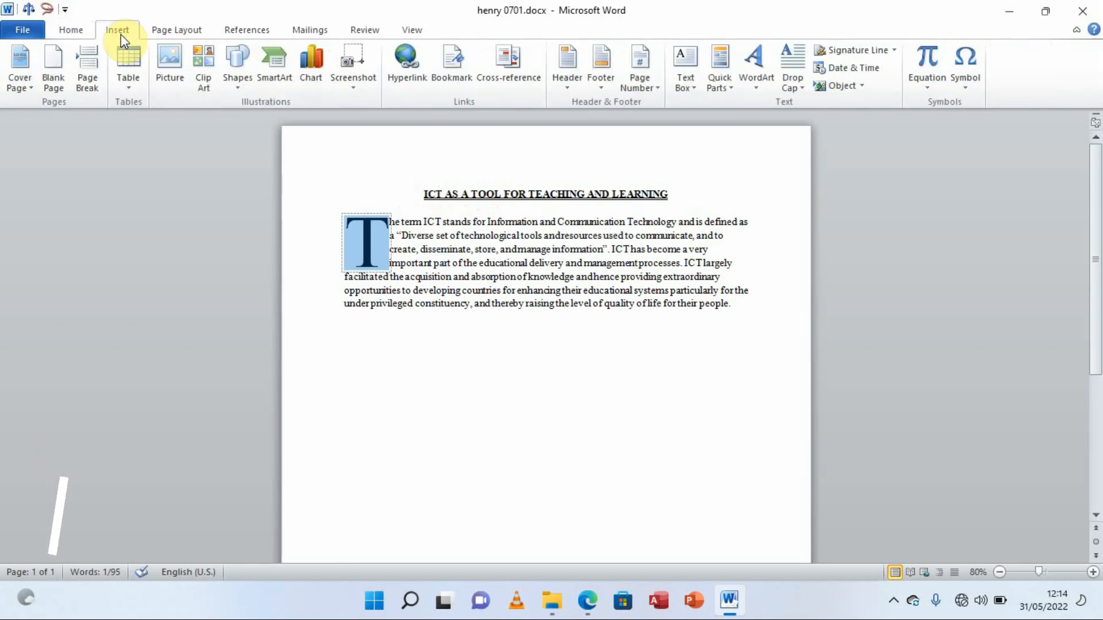
{"action": "left_click", "coordinate": [798, 90]}
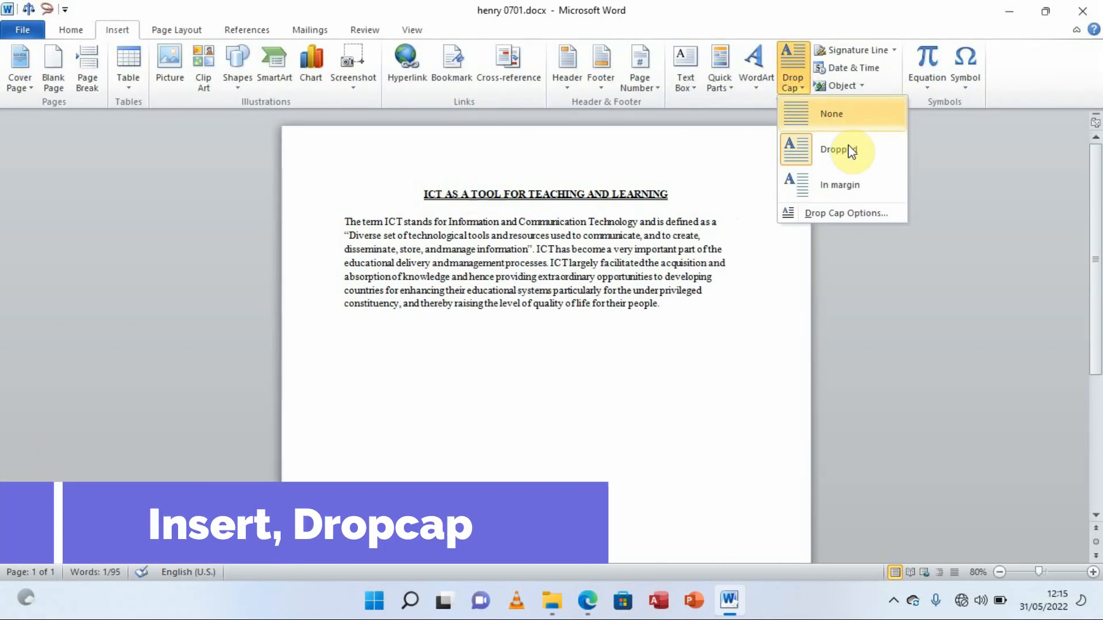
{"action": "left_click", "coordinate": [854, 212]}
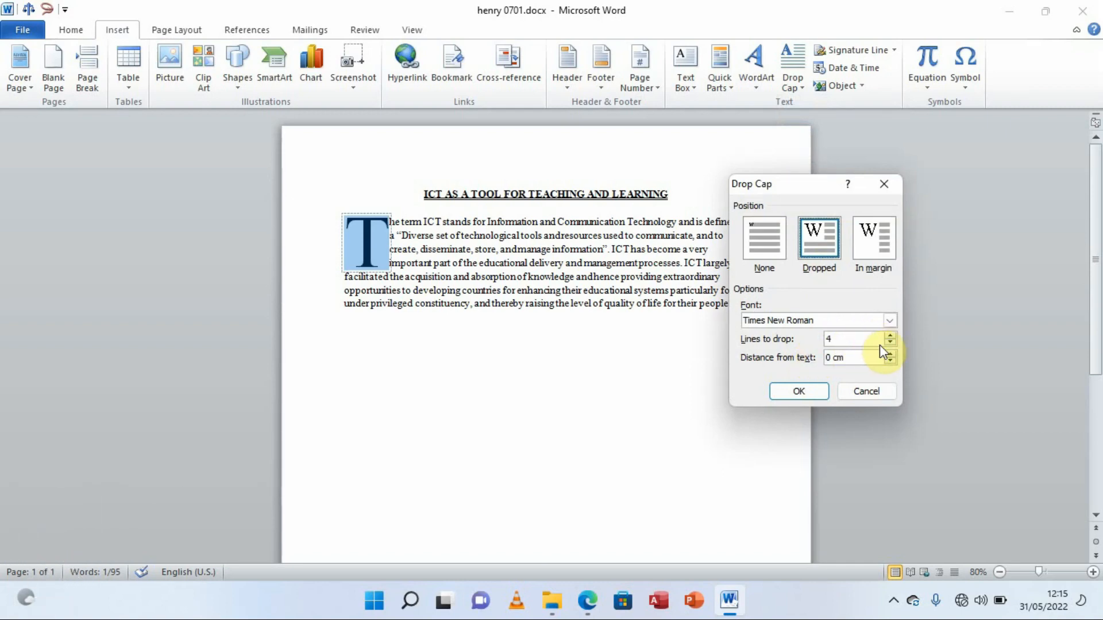
{"action": "left_click", "coordinate": [588, 602]}
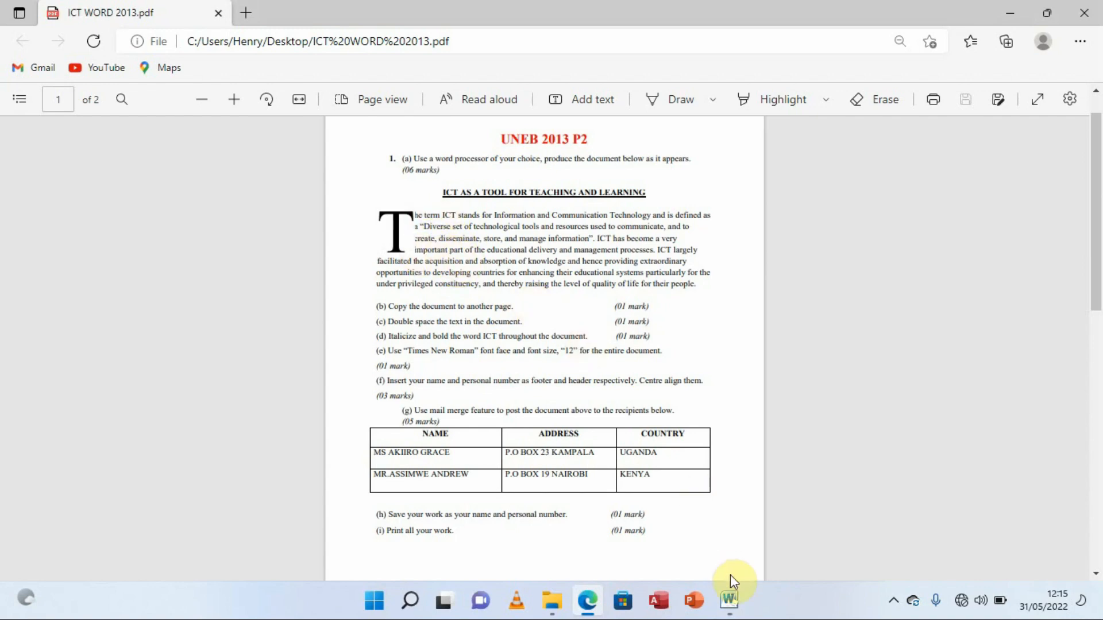
{"action": "left_click", "coordinate": [730, 602]}
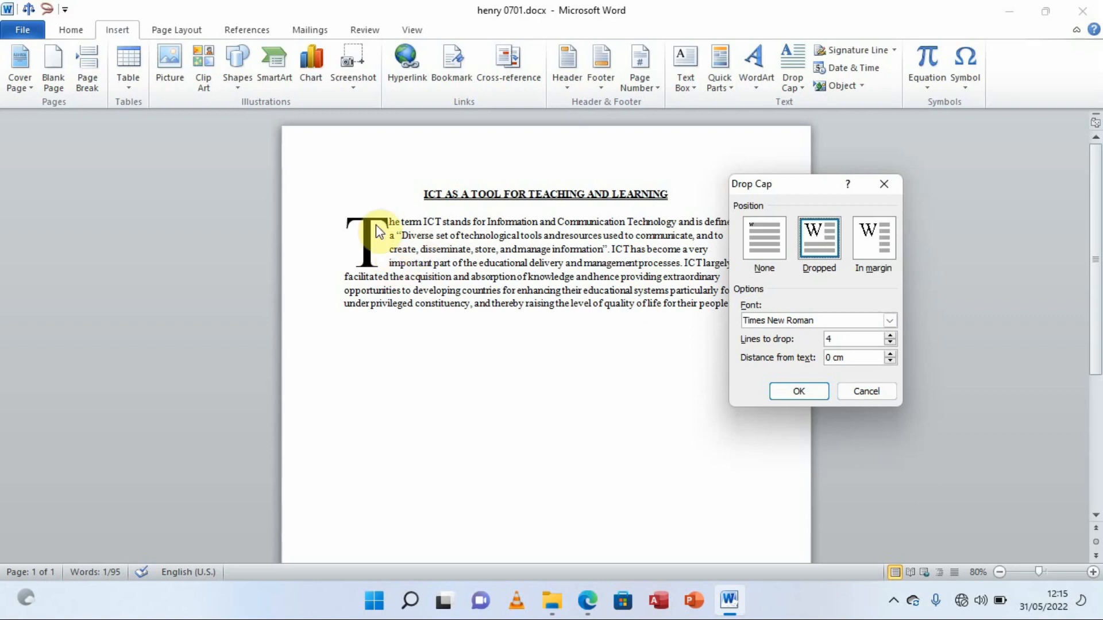
{"action": "left_click", "coordinate": [888, 191]}
{"action": "left_click", "coordinate": [748, 306]}
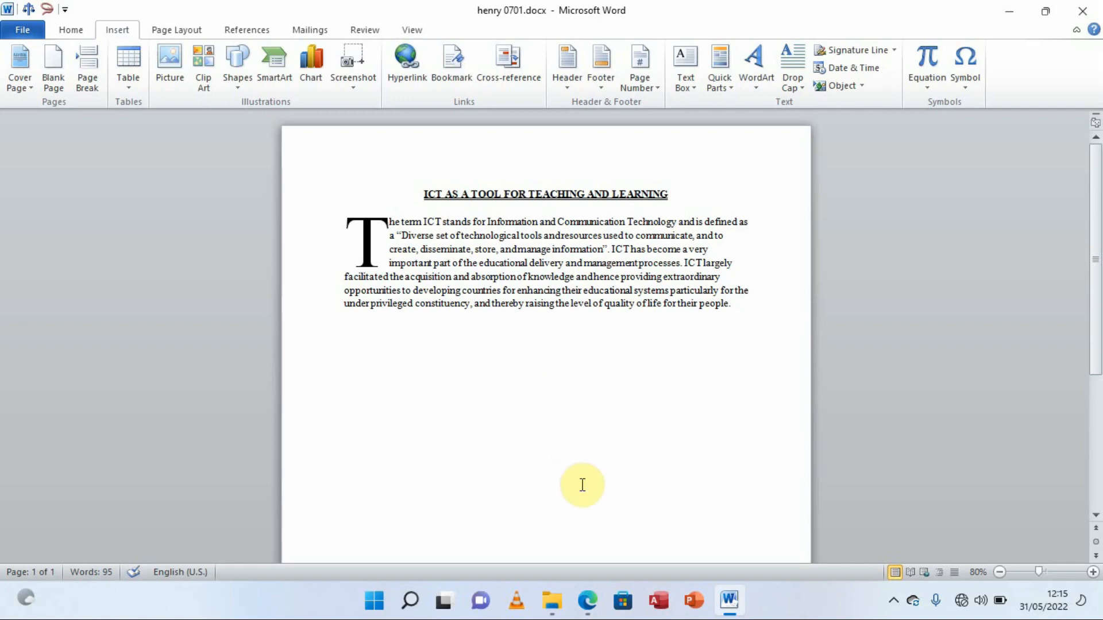
{"action": "left_click", "coordinate": [585, 592]}
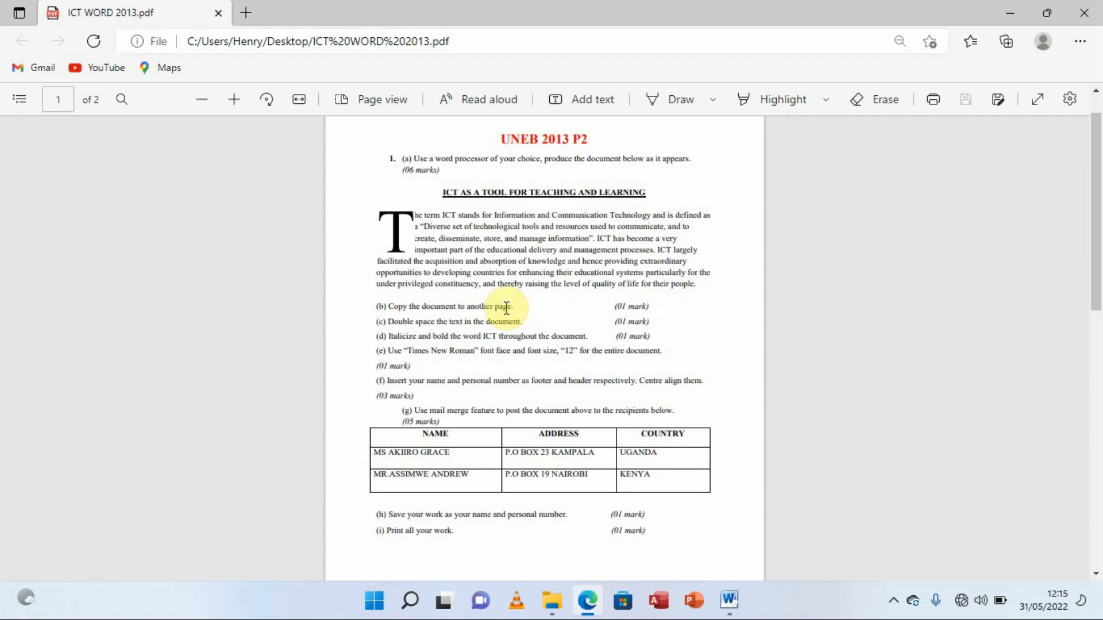
{"action": "left_click", "coordinate": [730, 602]}
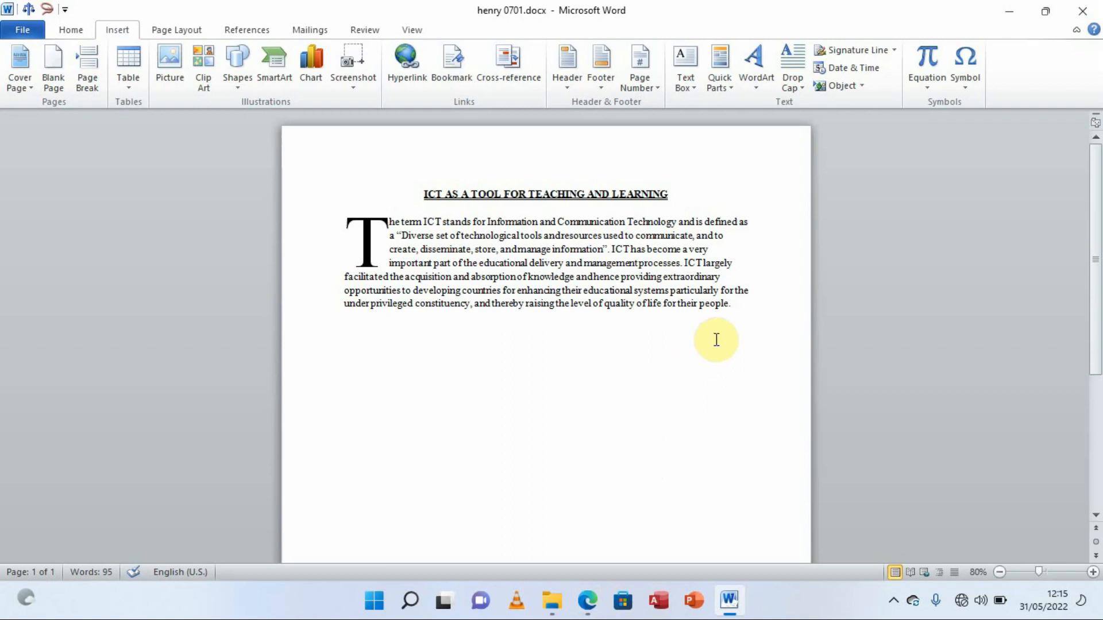
Select the heading and the whole ICT paragraph and copy them
{"action": "left_click_drag", "start_coordinate": [736, 305], "coordinate": [434, 200]}
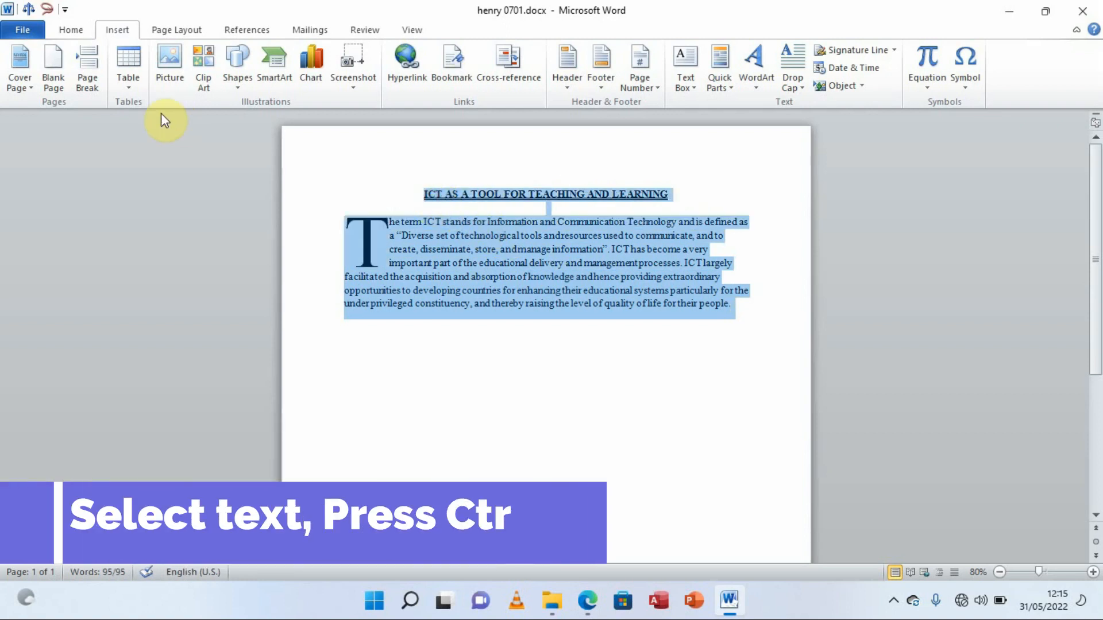
{"action": "left_click", "coordinate": [70, 35]}
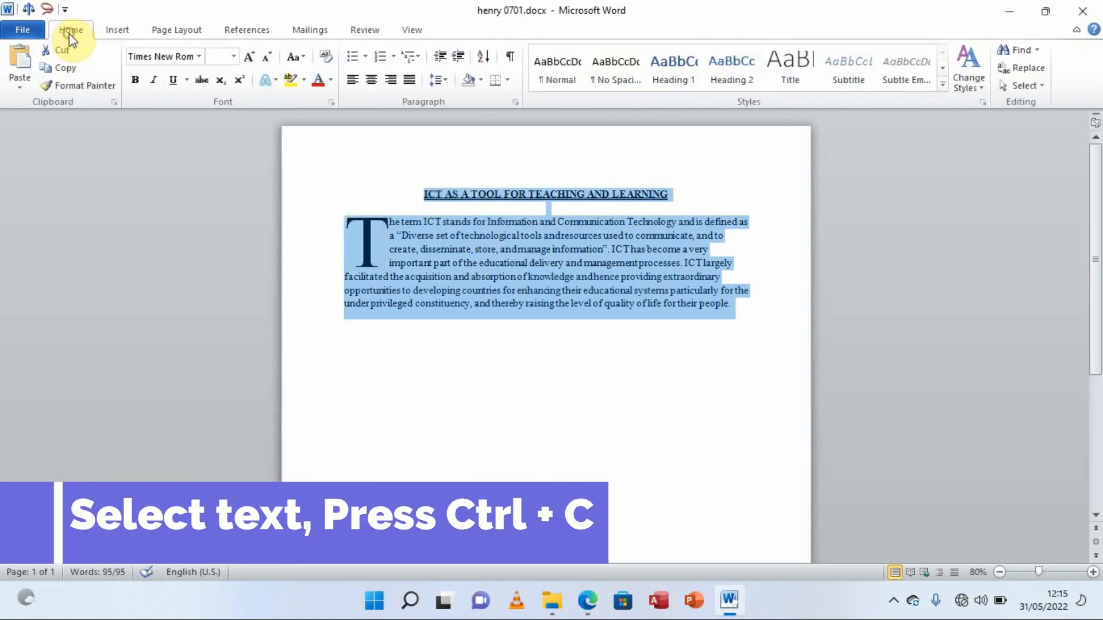
{"action": "left_click", "coordinate": [61, 70]}
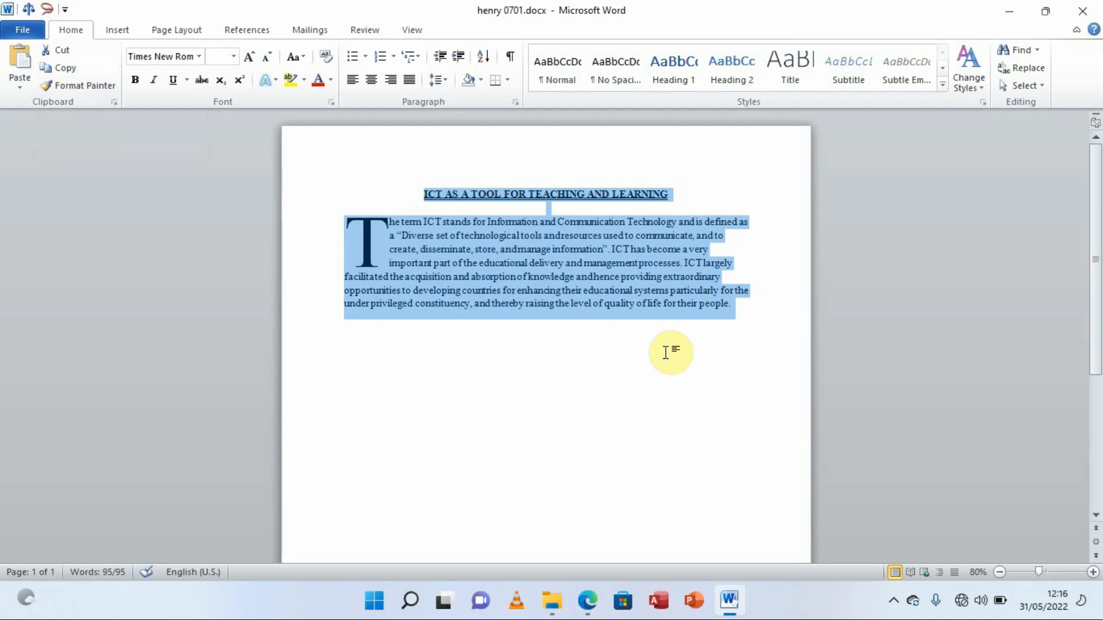
{"action": "left_click", "coordinate": [746, 307]}
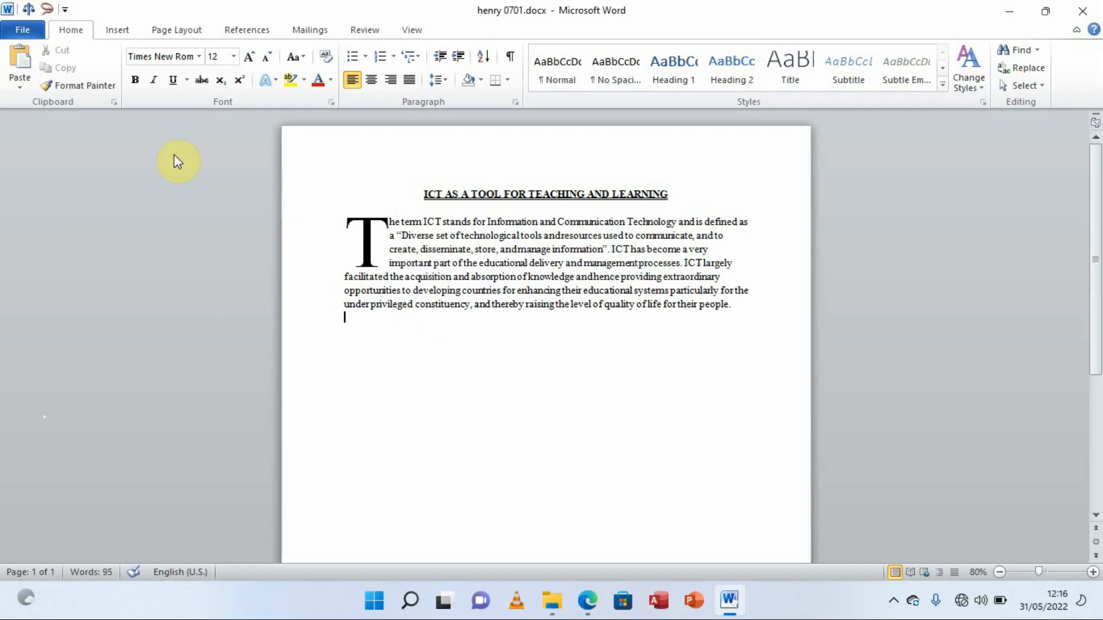
Insert a blank page after the ICT paragraph and zoom out to 70% to show both pages
{"action": "left_click", "coordinate": [114, 32]}
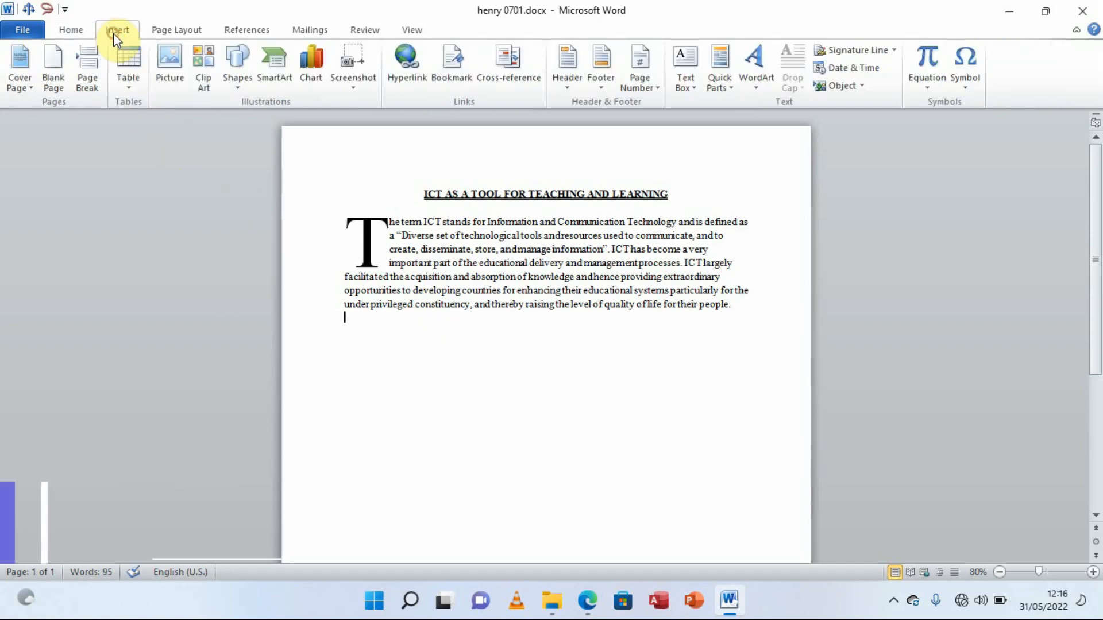
{"action": "left_click", "coordinate": [51, 70]}
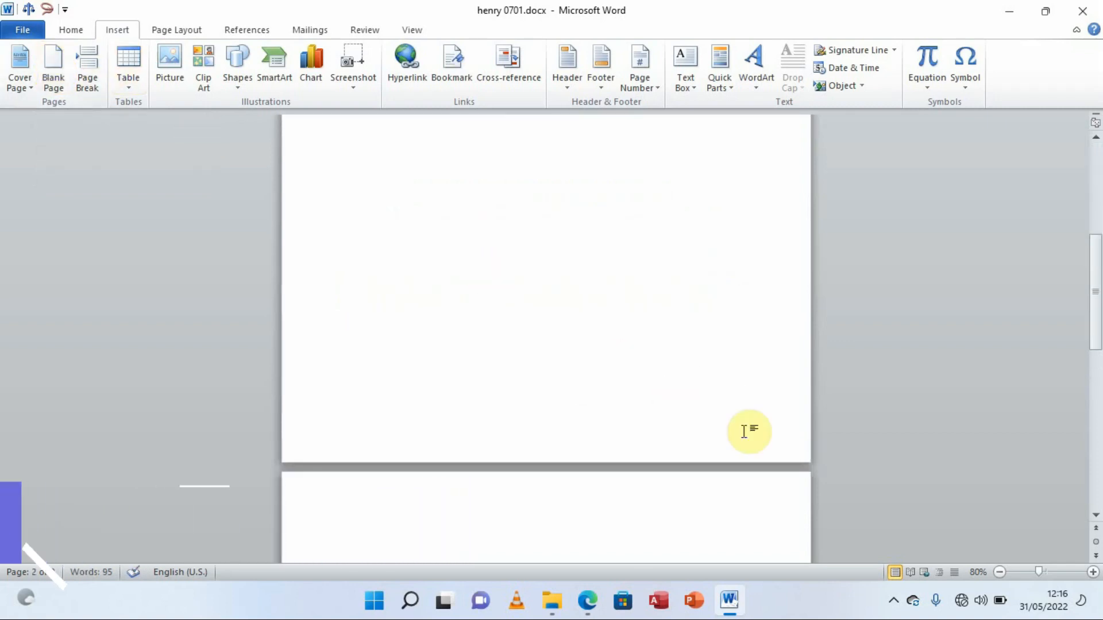
{"action": "left_click_drag", "start_coordinate": [1094, 297], "coordinate": [1098, 382]}
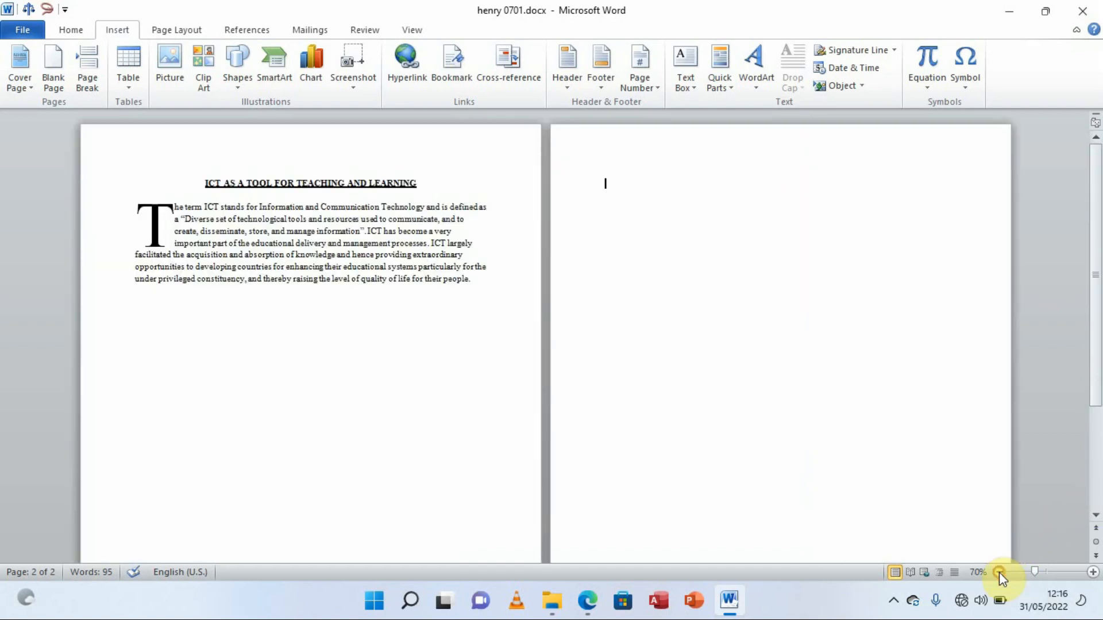
{"action": "left_click", "coordinate": [999, 572]}
Paste the title and ICT paragraph onto page 2, check the exam PDF, then select the pasted text
{"action": "left_click", "coordinate": [70, 32]}
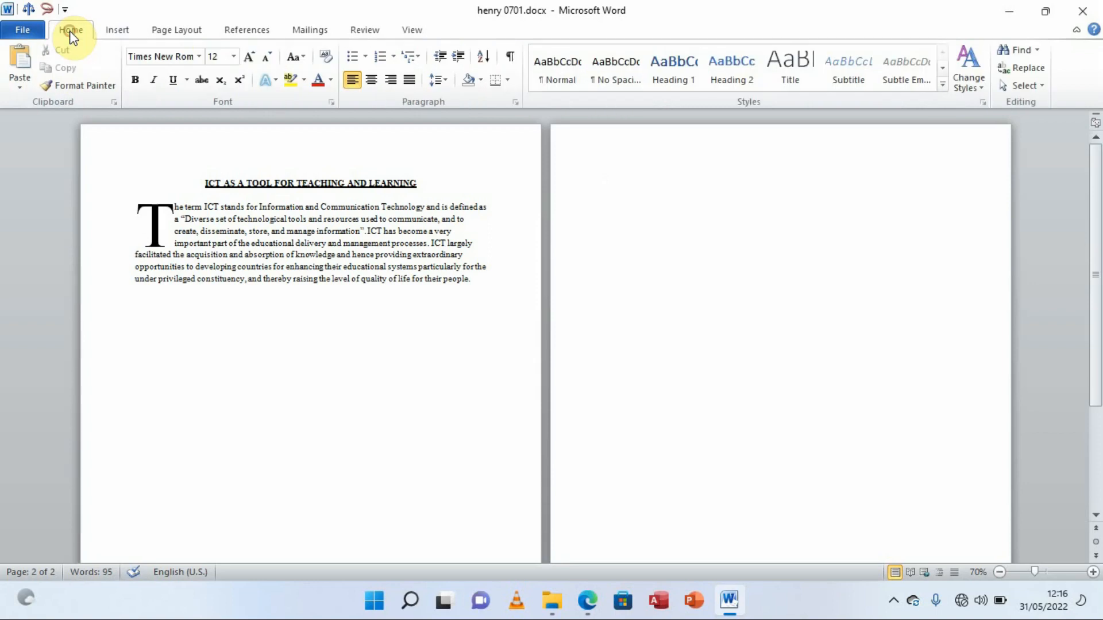
{"action": "left_click", "coordinate": [16, 57]}
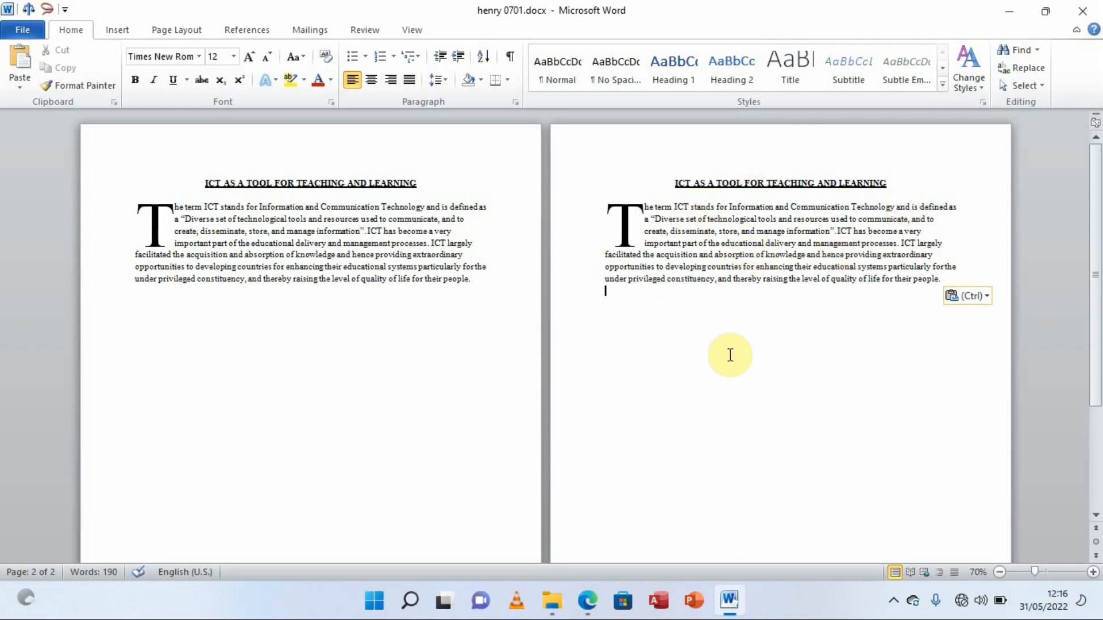
{"action": "left_click", "coordinate": [589, 591]}
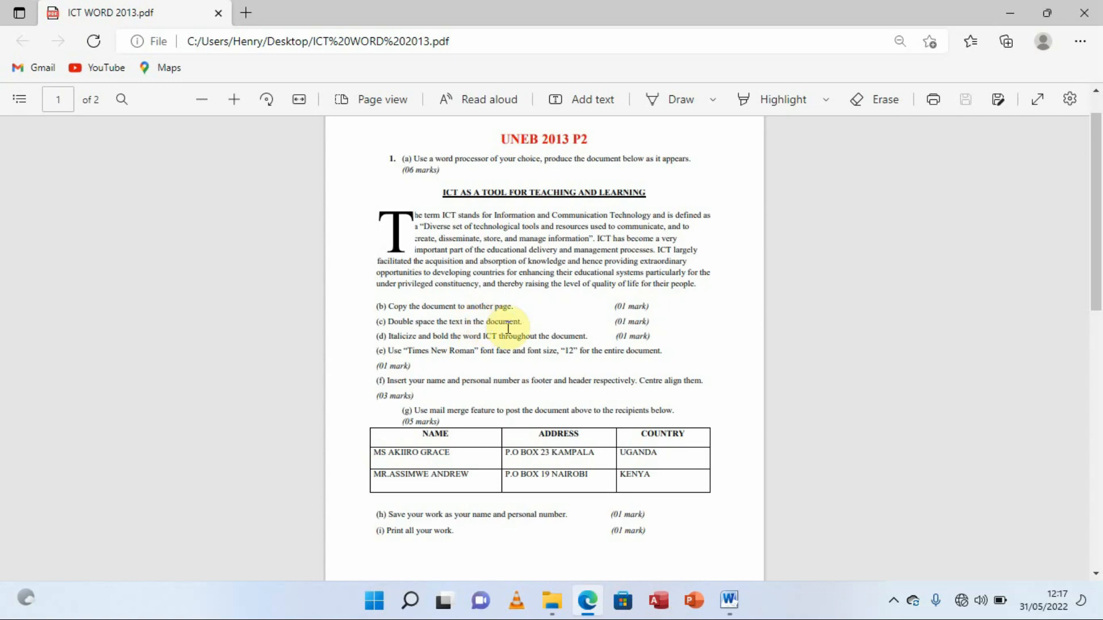
{"action": "left_click", "coordinate": [730, 598]}
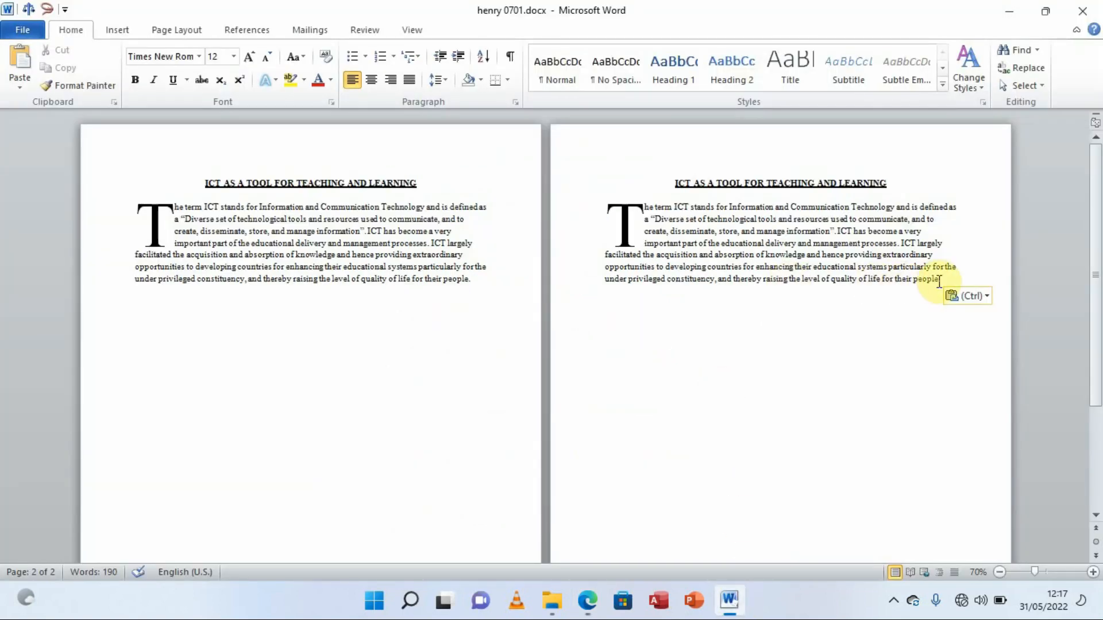
{"action": "left_click_drag", "start_coordinate": [944, 279], "coordinate": [654, 198]}
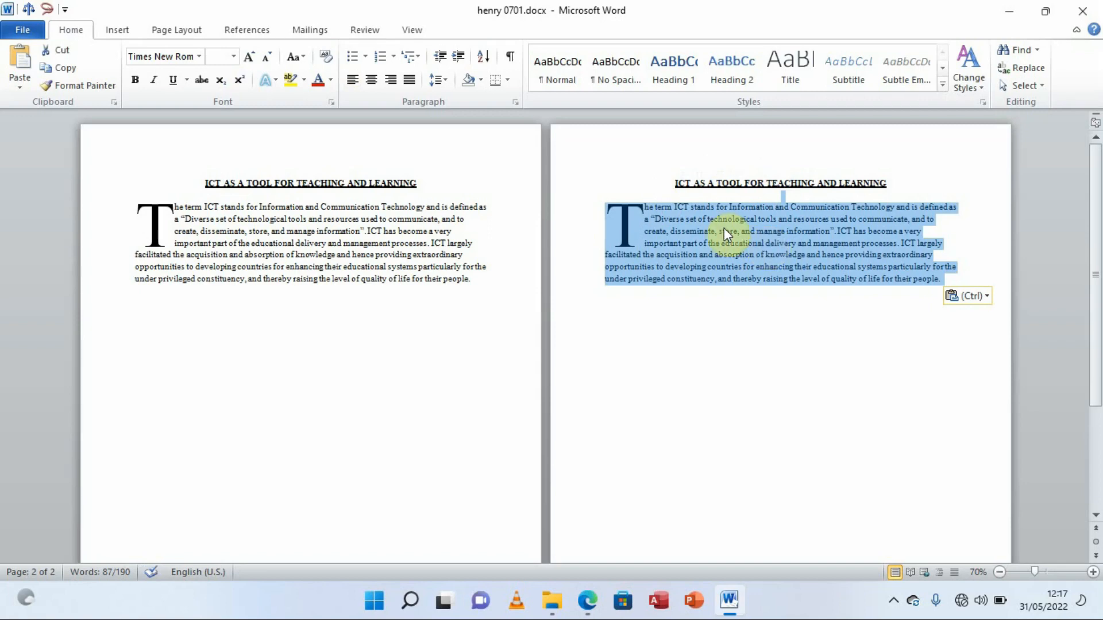
Set the page-2 ICT paragraph to Double line spacing through Line Spacing Options
{"action": "left_click", "coordinate": [446, 84]}
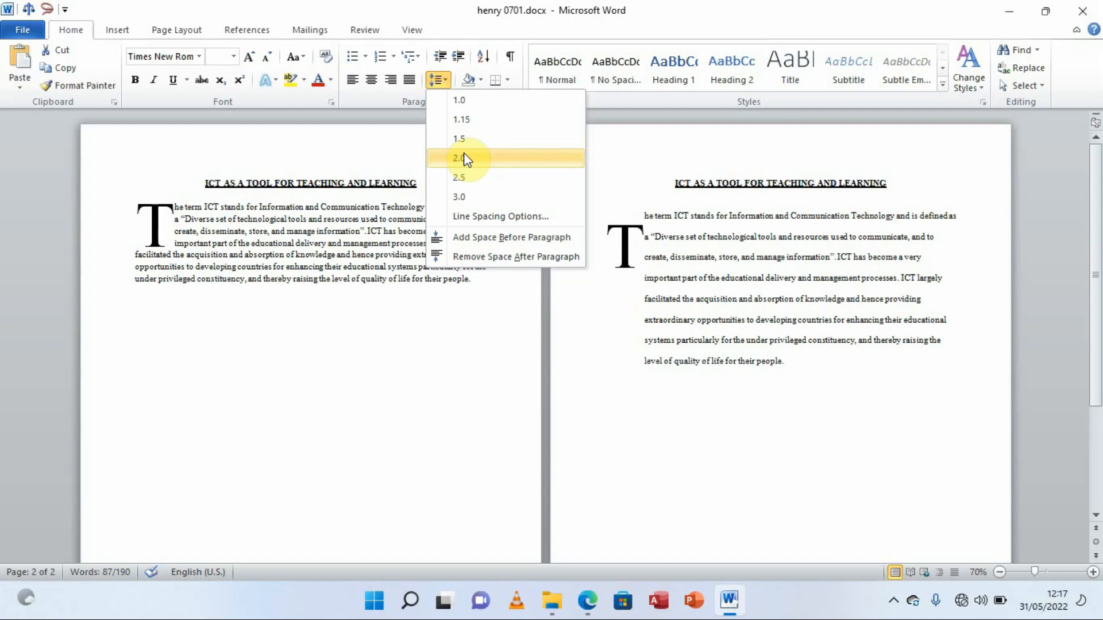
{"action": "left_click", "coordinate": [472, 217]}
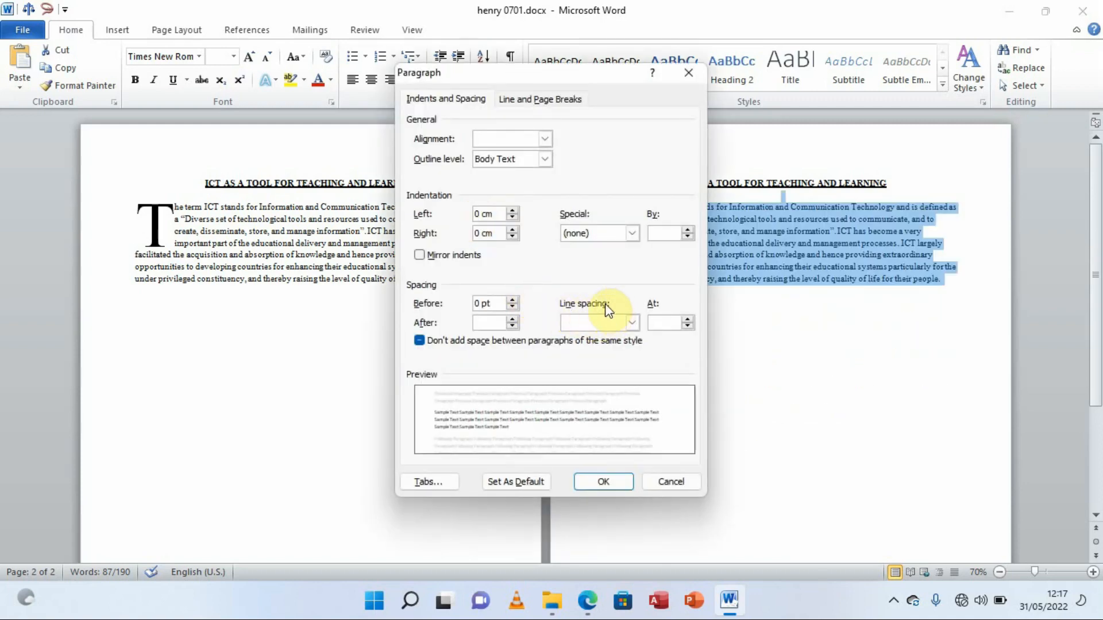
{"action": "left_click", "coordinate": [632, 323]}
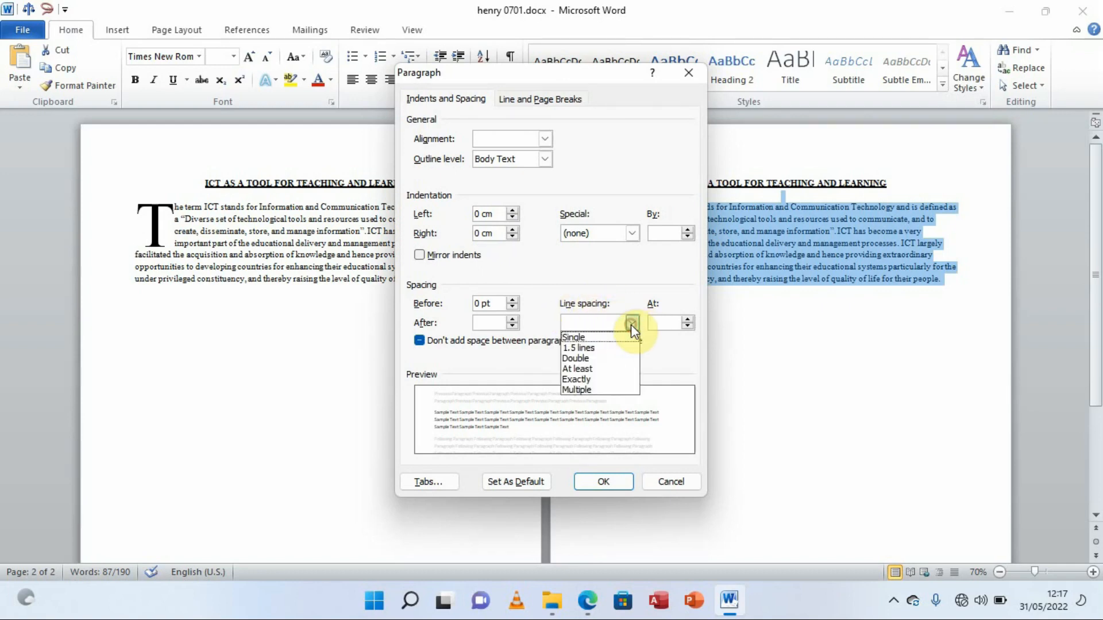
{"action": "left_click", "coordinate": [589, 358]}
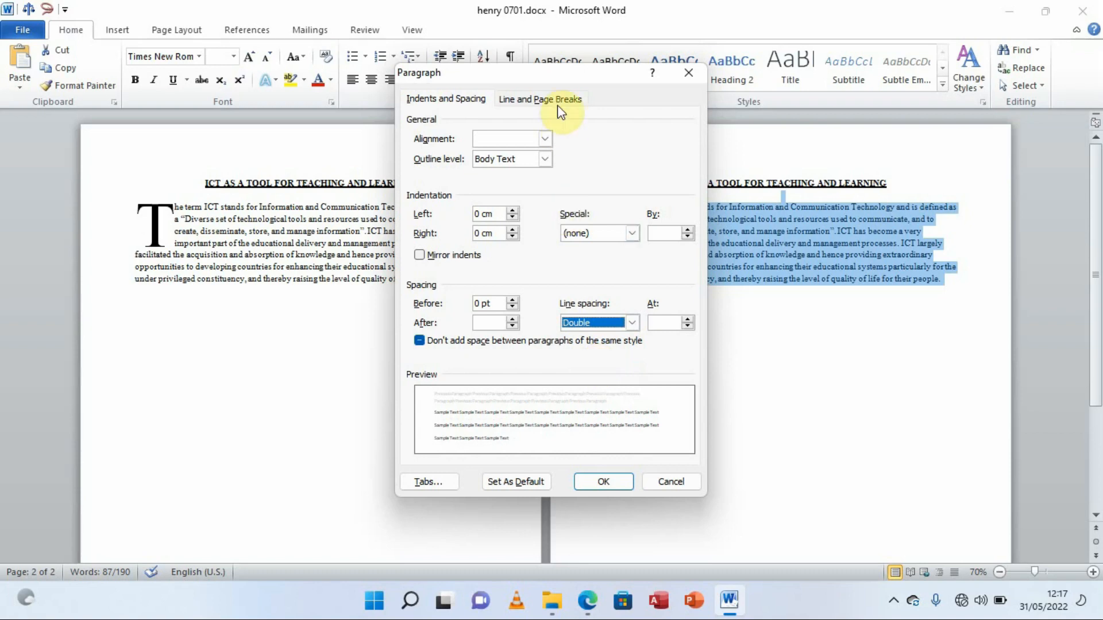
{"action": "left_click_drag", "start_coordinate": [562, 82], "coordinate": [354, 112]}
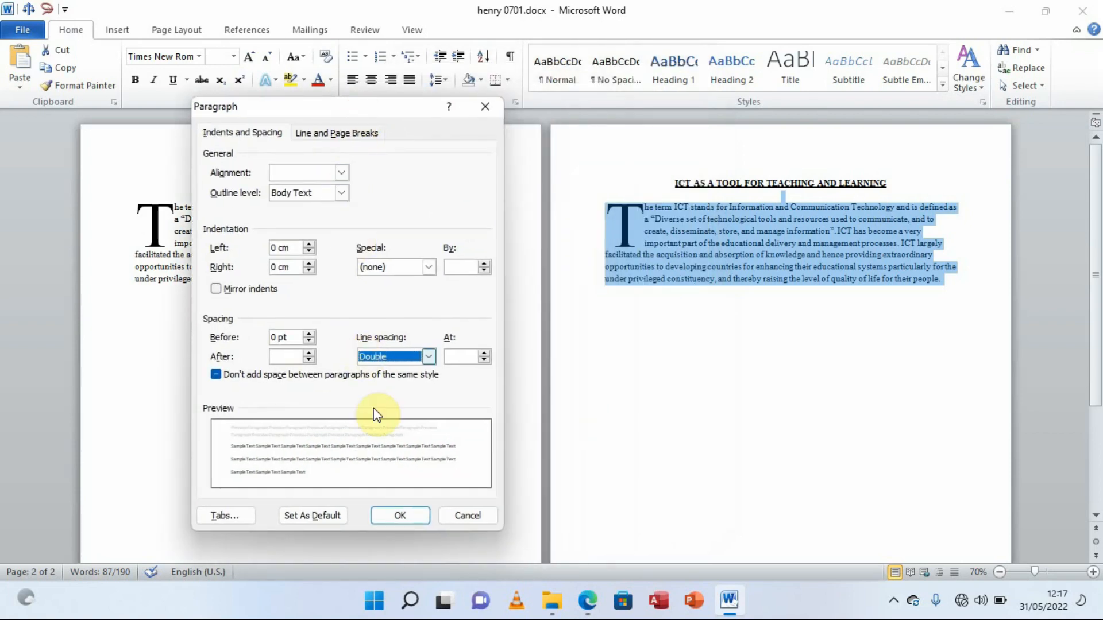
{"action": "left_click", "coordinate": [402, 517]}
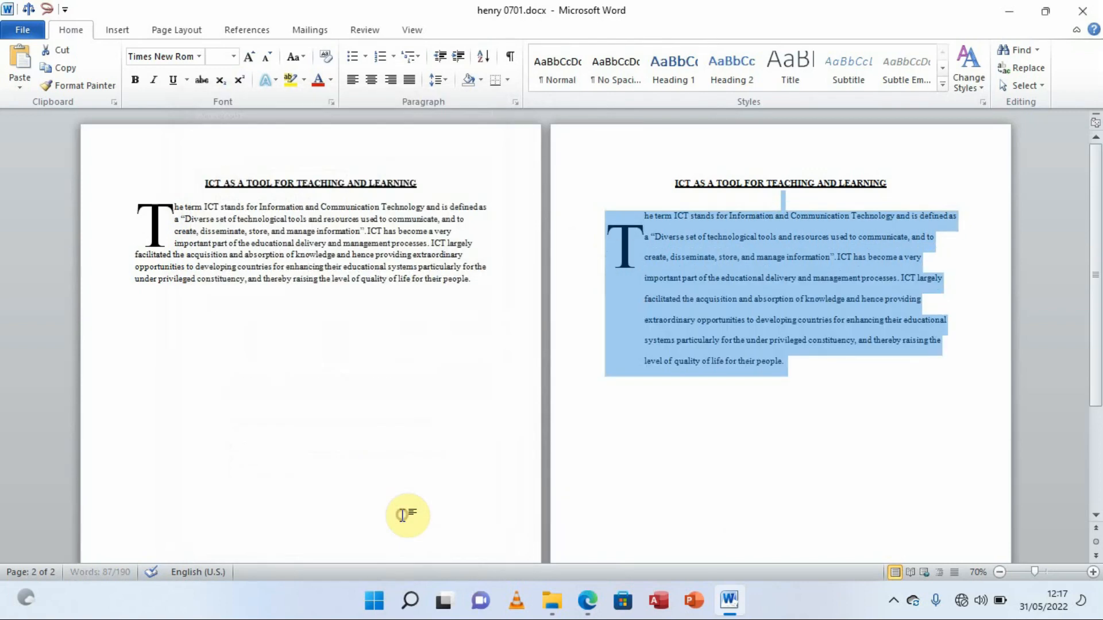
{"action": "left_click", "coordinate": [819, 380]}
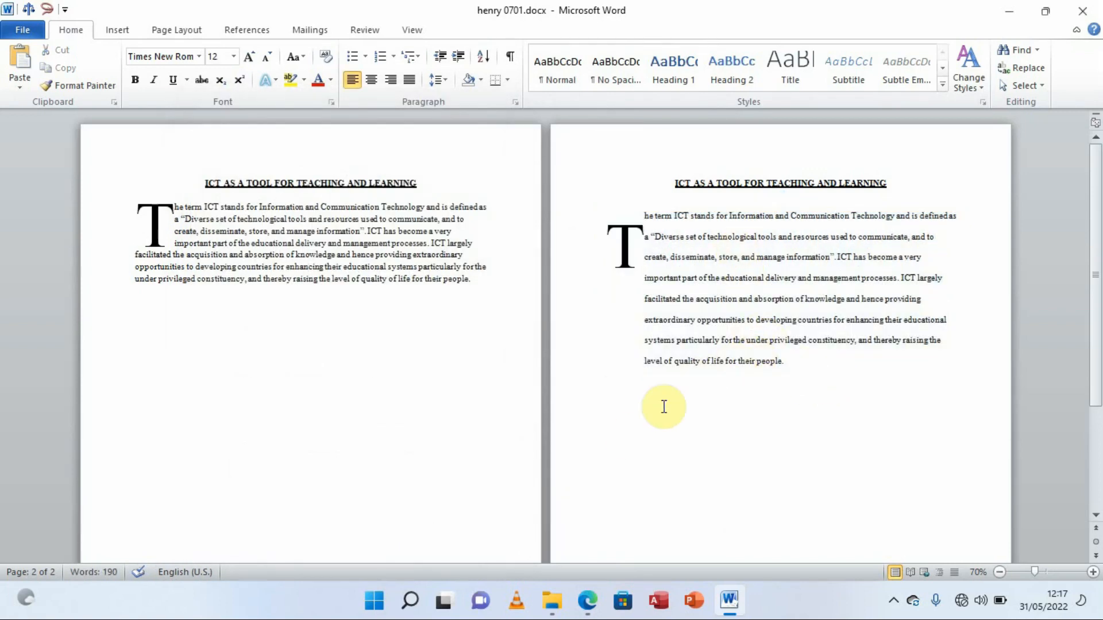
{"action": "left_click", "coordinate": [589, 600]}
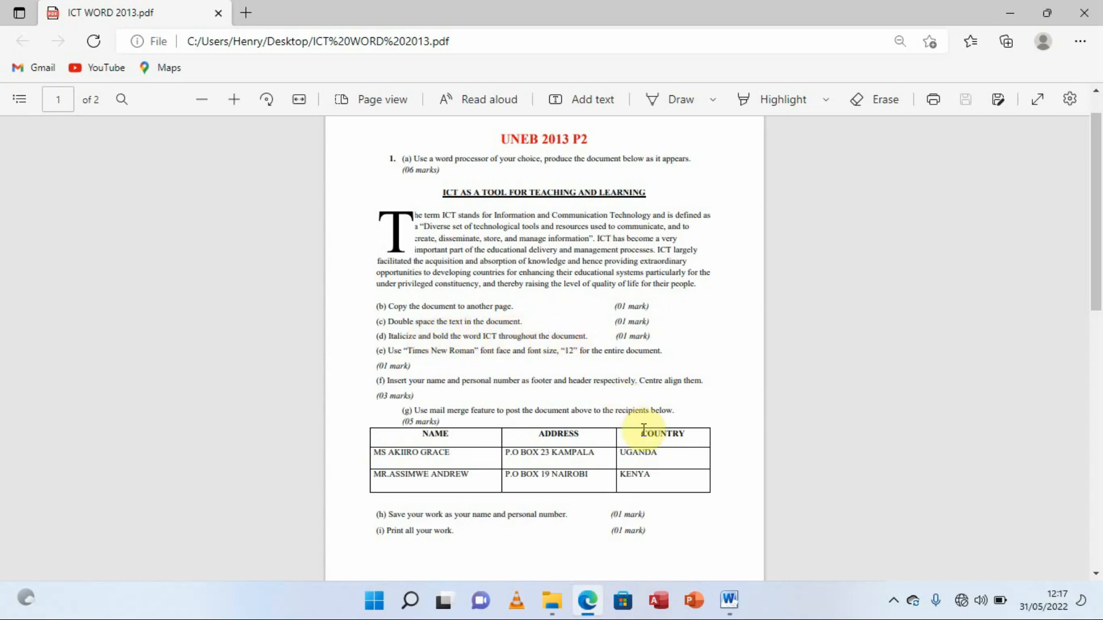
{"action": "left_click", "coordinate": [729, 599]}
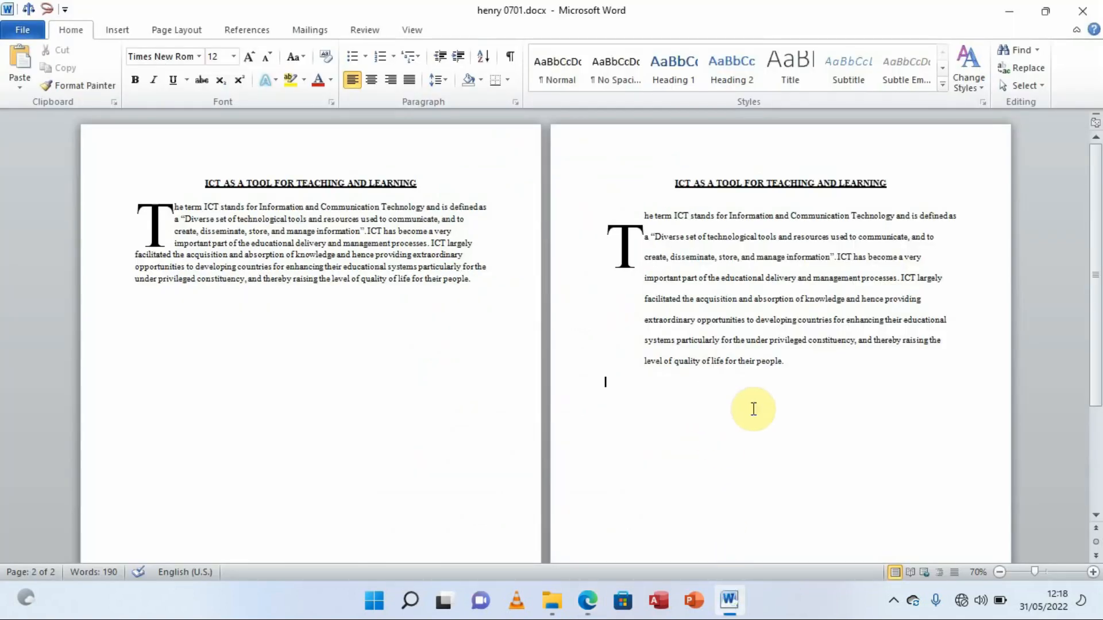
Select the page-2 text and use Find's Reading Highlight to highlight all matches of 'ICT'
{"action": "left_click", "coordinate": [798, 361]}
{"action": "left_click_drag", "start_coordinate": [797, 361], "coordinate": [673, 187]}
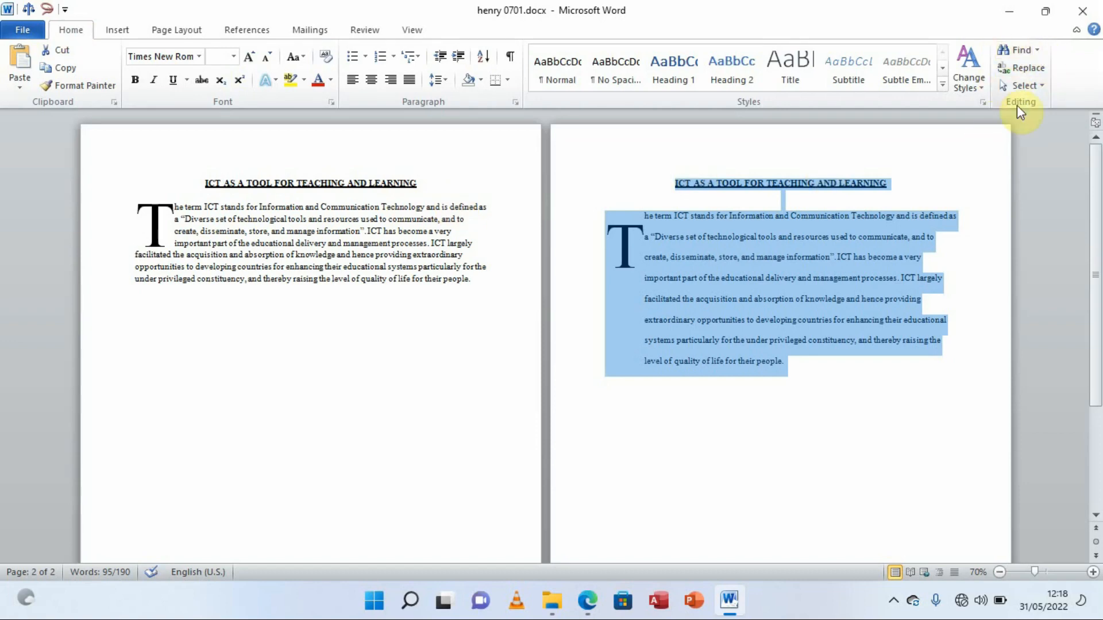
{"action": "left_click", "coordinate": [1032, 70]}
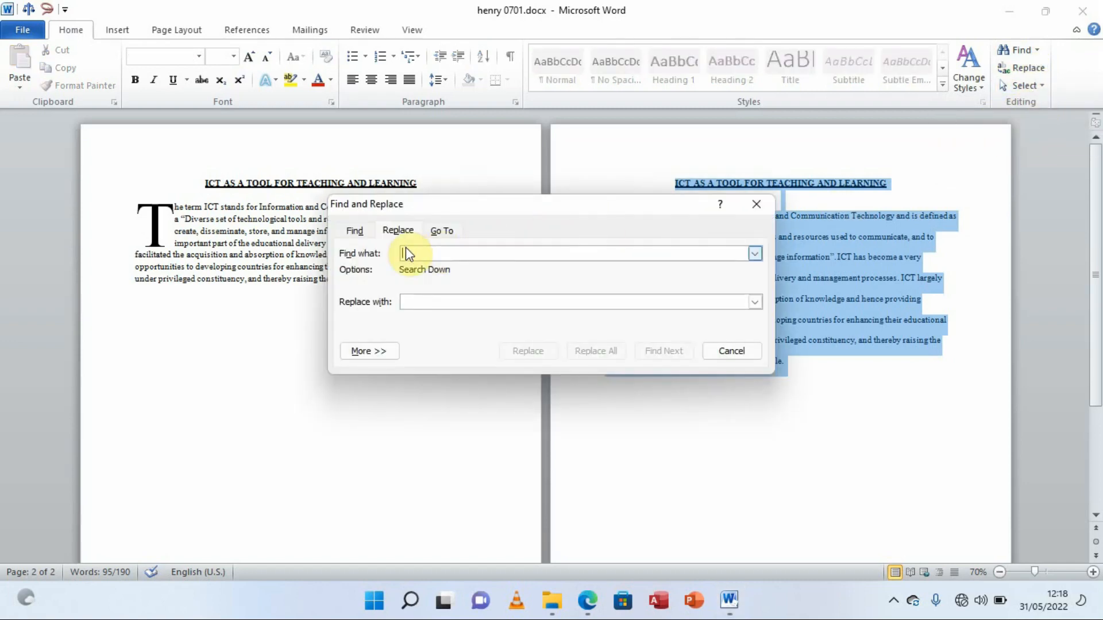
{"action": "left_click", "coordinate": [352, 232]}
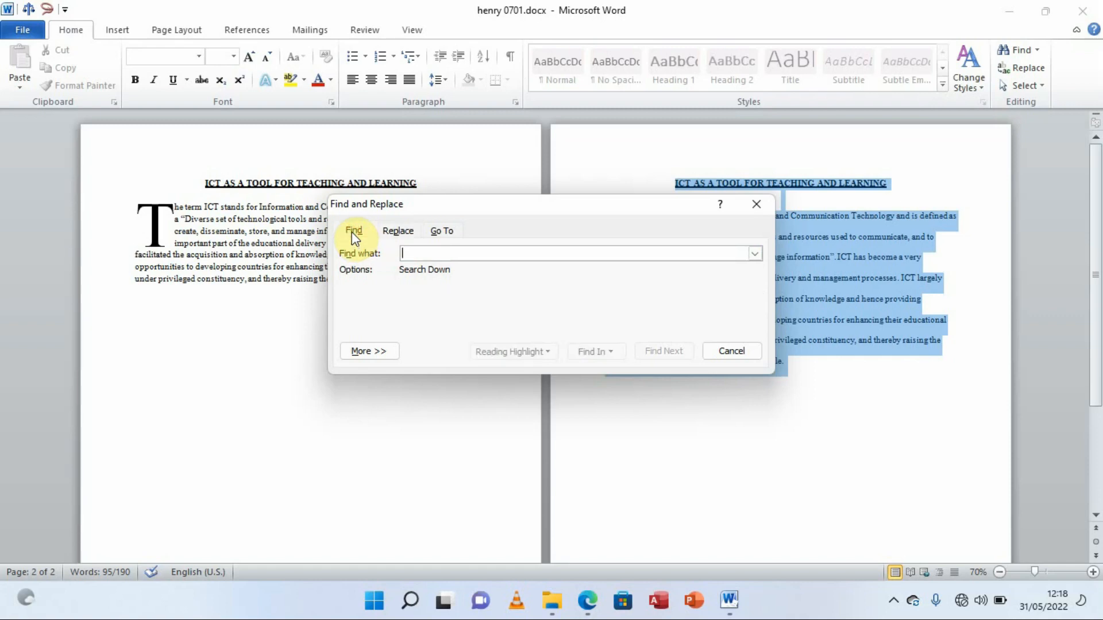
{"action": "left_click_drag", "start_coordinate": [465, 208], "coordinate": [229, 325]}
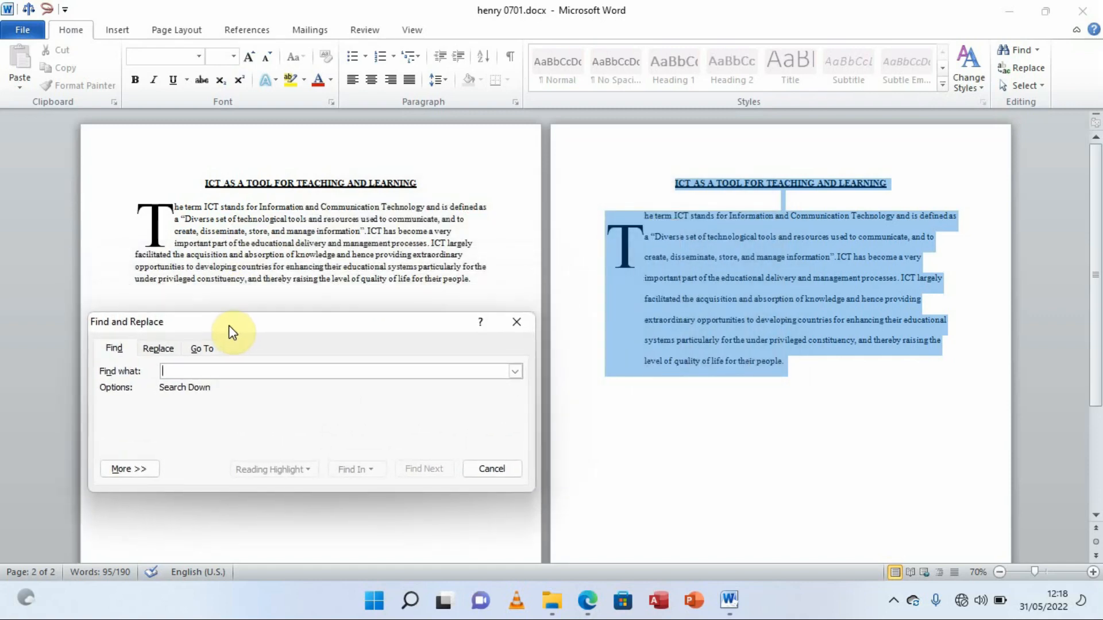
{"action": "left_click", "coordinate": [198, 371]}
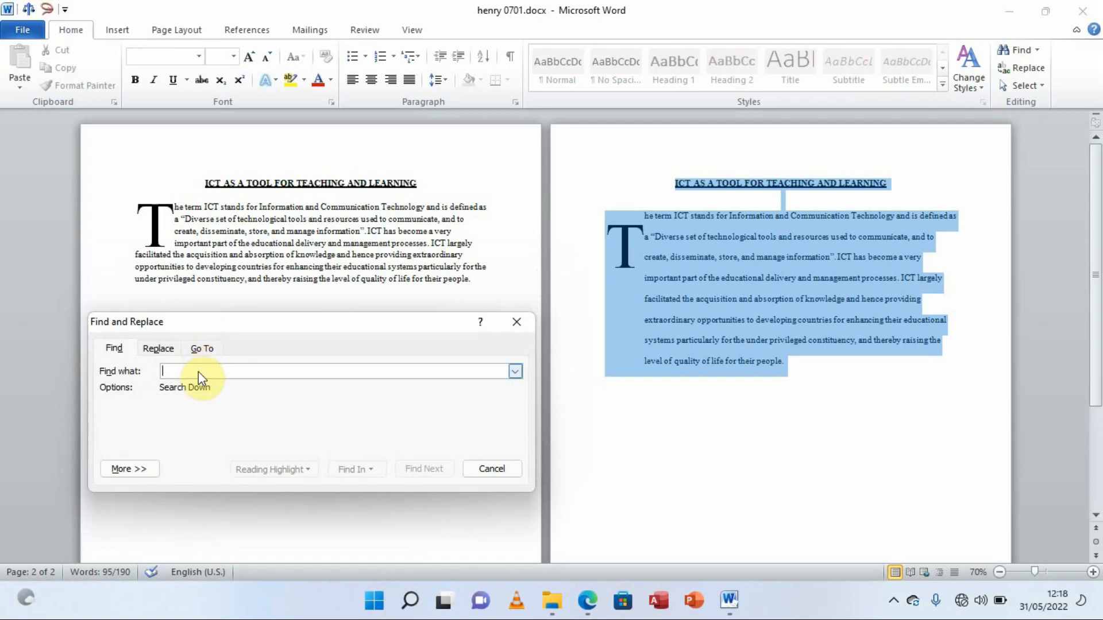
{"action": "type", "text": "ICT"}
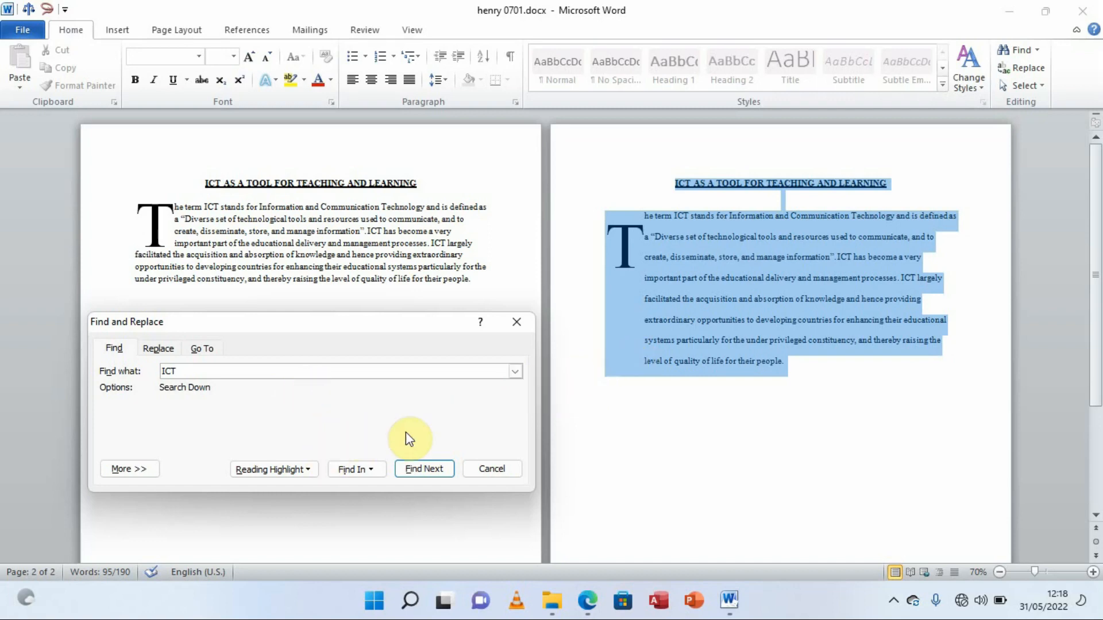
{"action": "left_click", "coordinate": [307, 470]}
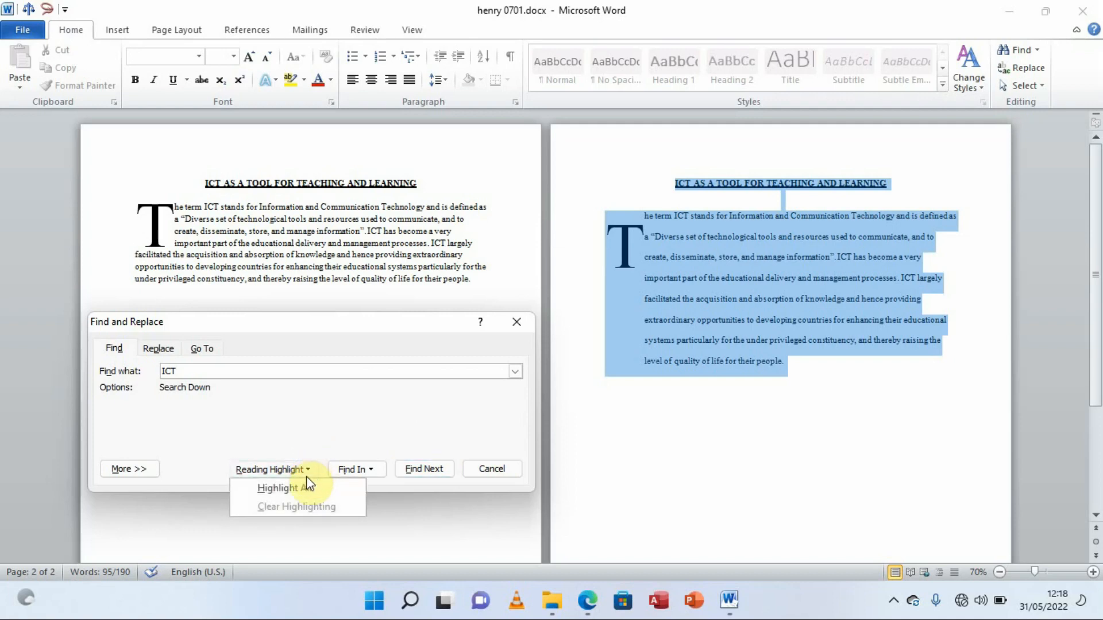
{"action": "left_click", "coordinate": [303, 484]}
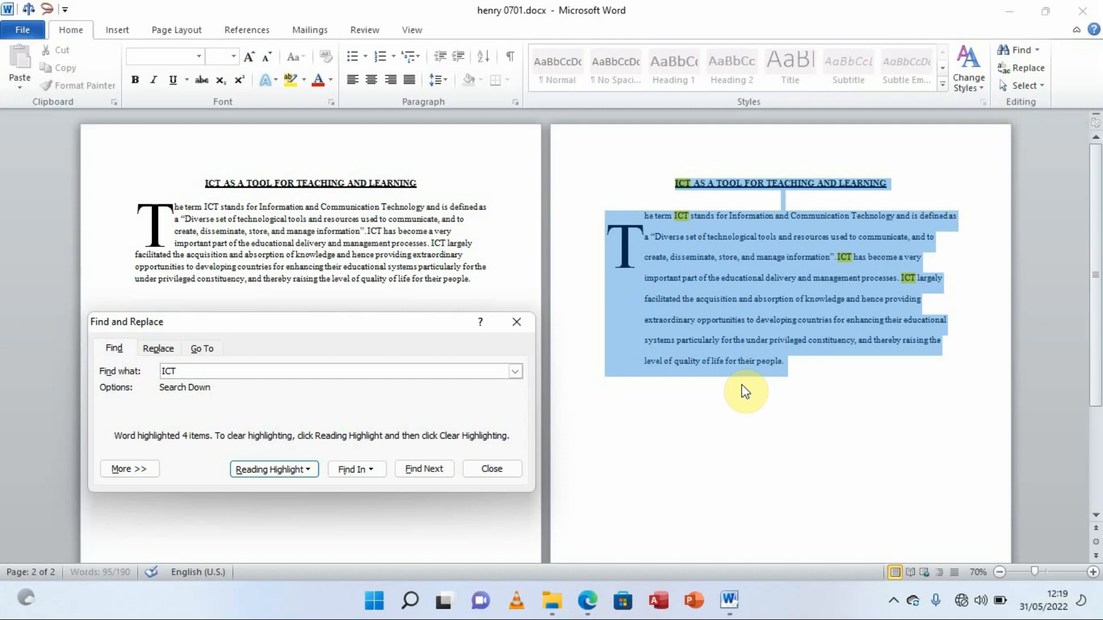
Find ICT in the current selection, make all four matches bold and italic, and close Find
{"action": "left_click", "coordinate": [371, 468]}
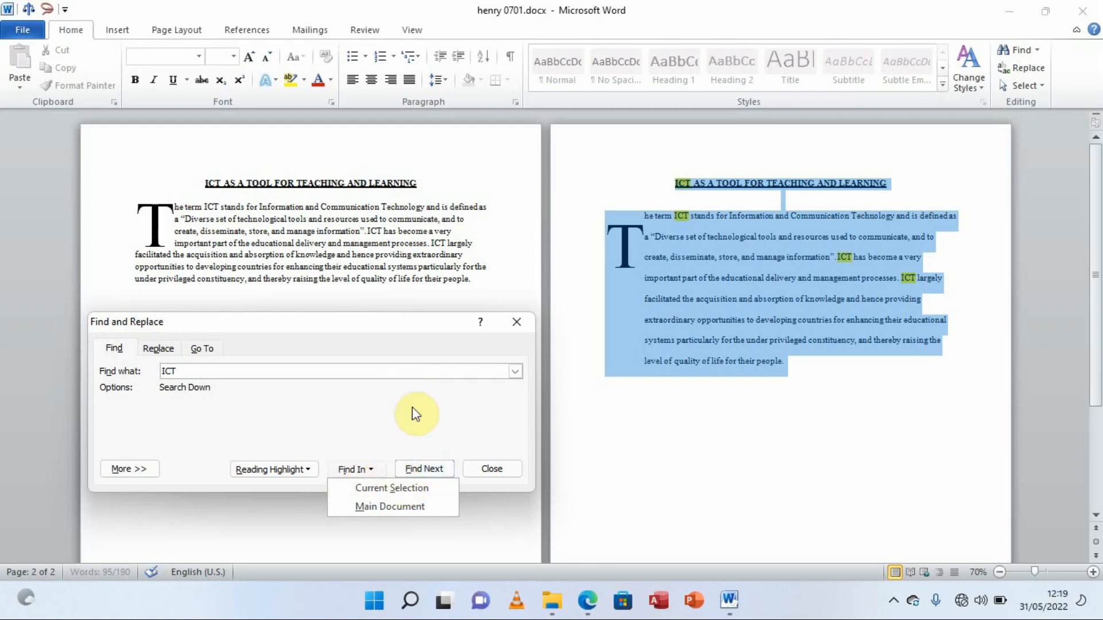
{"action": "left_click", "coordinate": [399, 488]}
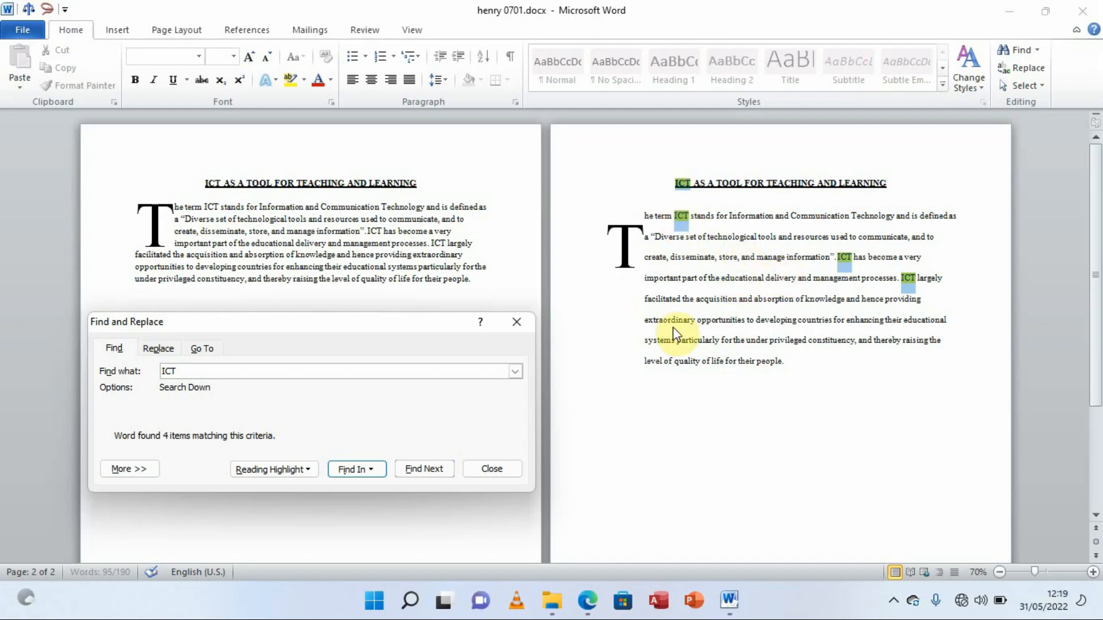
{"action": "left_click", "coordinate": [131, 81]}
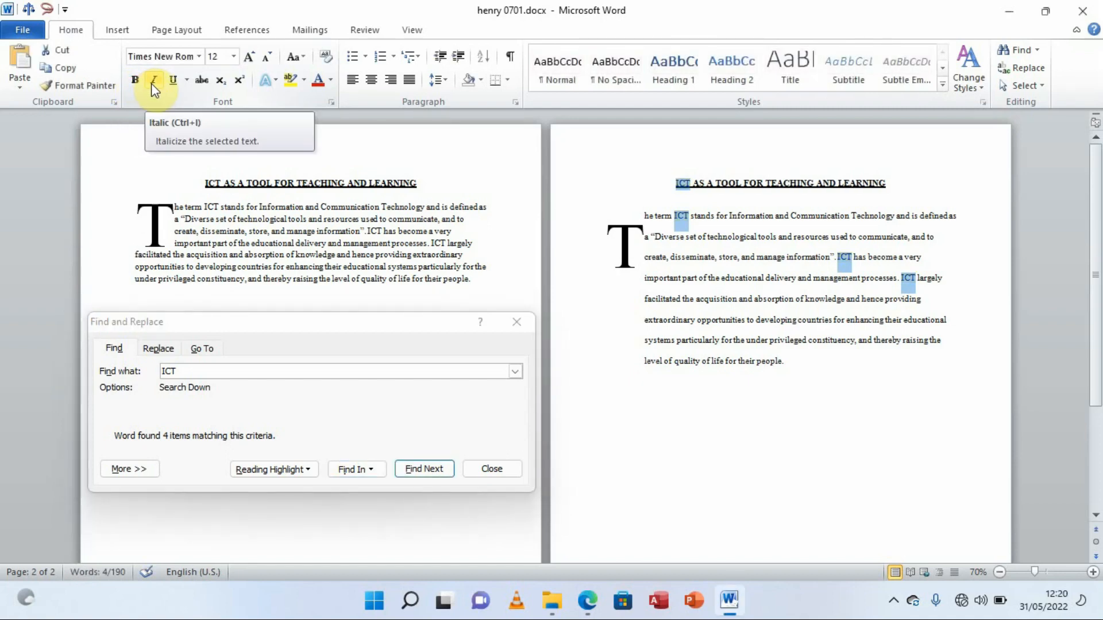
{"action": "left_click", "coordinate": [153, 80]}
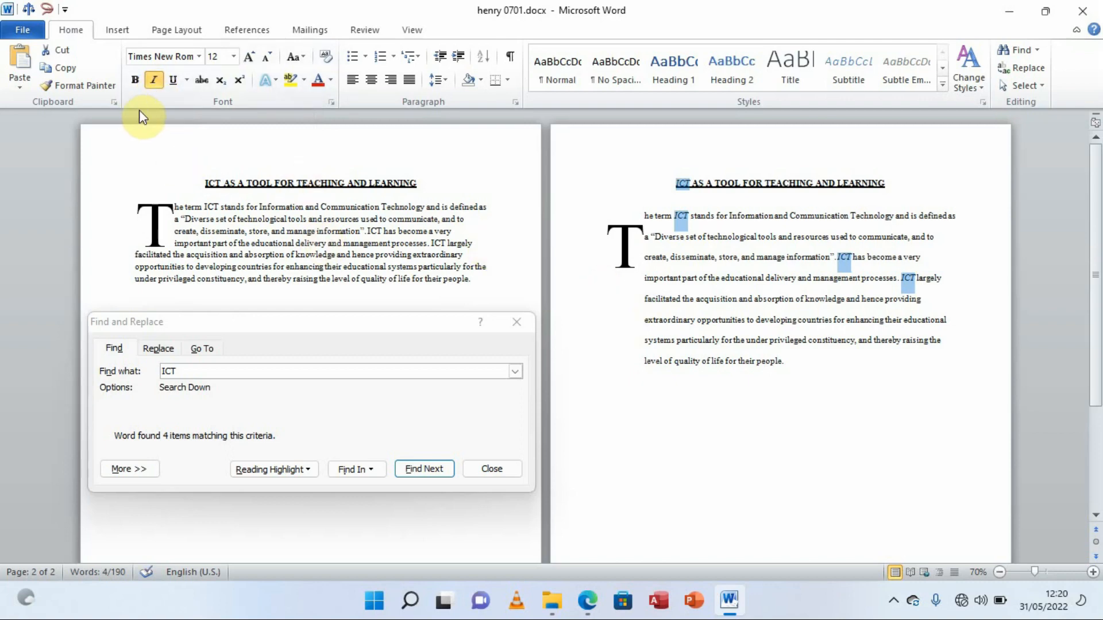
{"action": "left_click", "coordinate": [138, 80]}
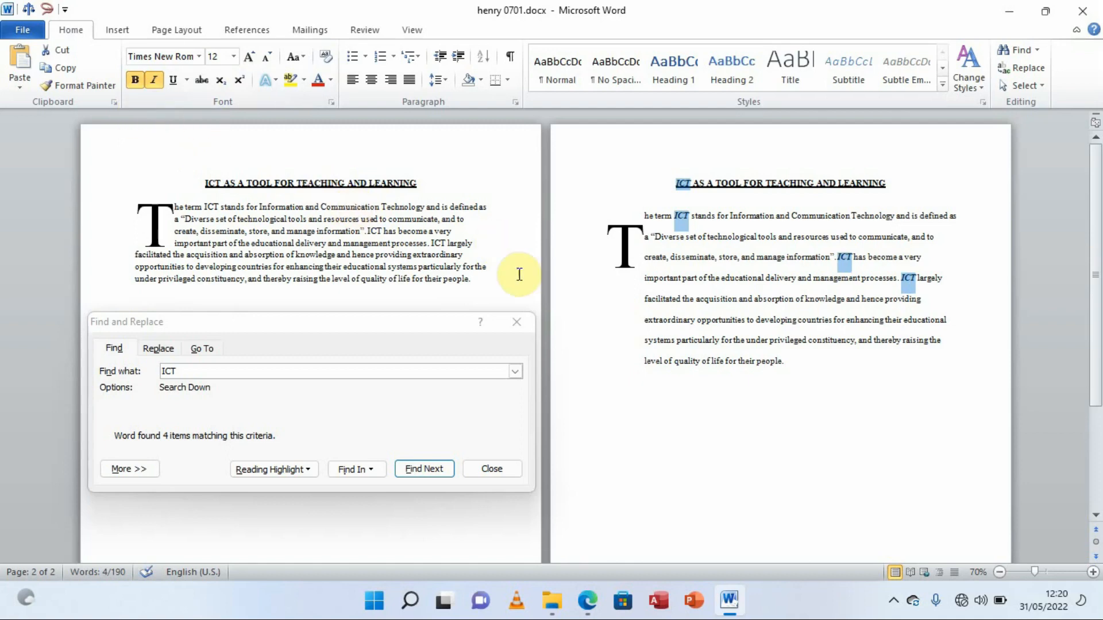
{"action": "left_click", "coordinate": [491, 469]}
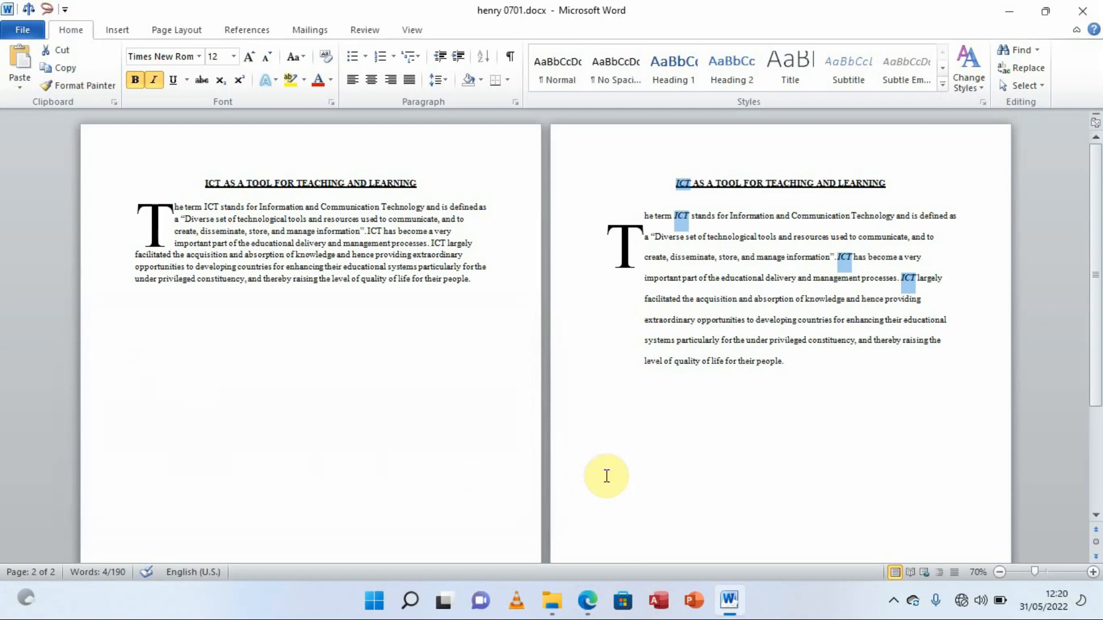
{"action": "left_click", "coordinate": [589, 598]}
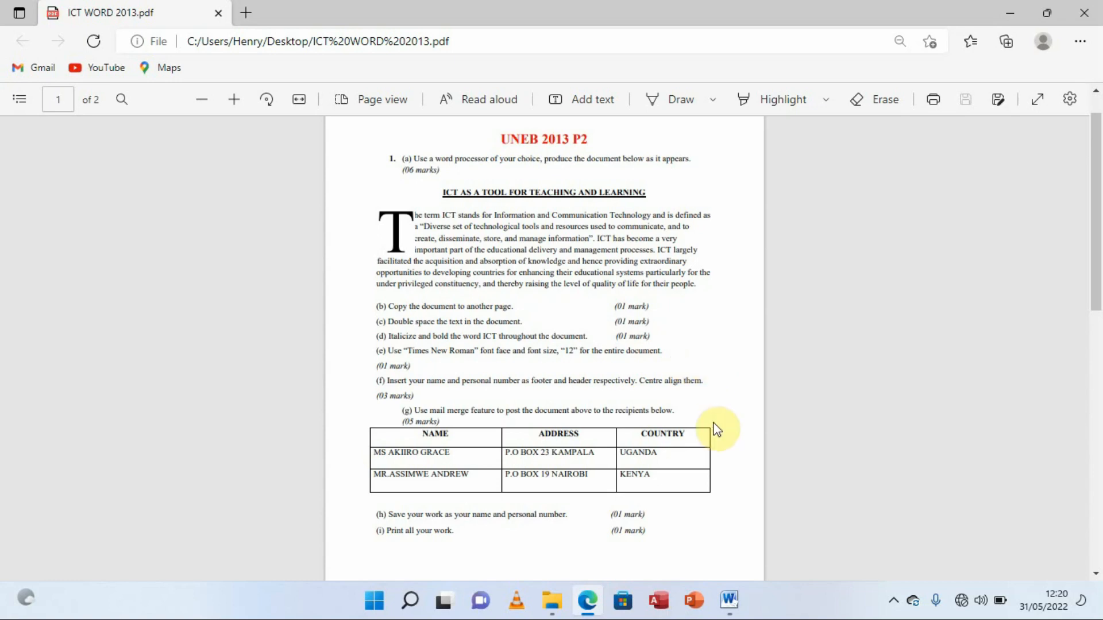
{"action": "left_click", "coordinate": [729, 600]}
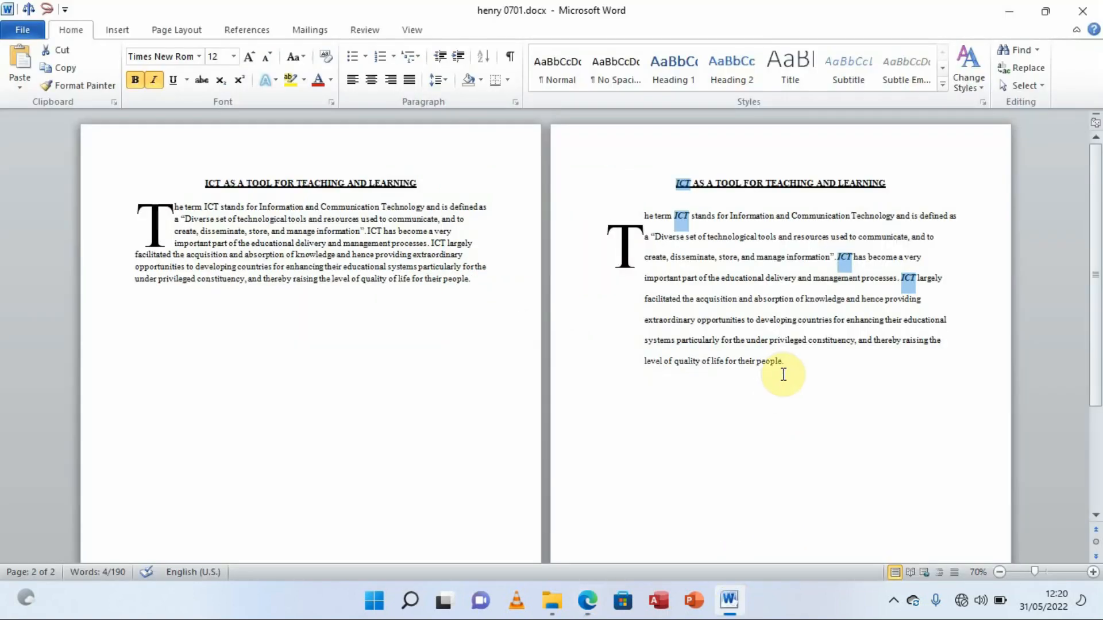
Set all page-2 text, including the title, to font size 12, then switch to the exam PDF
{"action": "left_click_drag", "start_coordinate": [832, 387], "coordinate": [668, 176]}
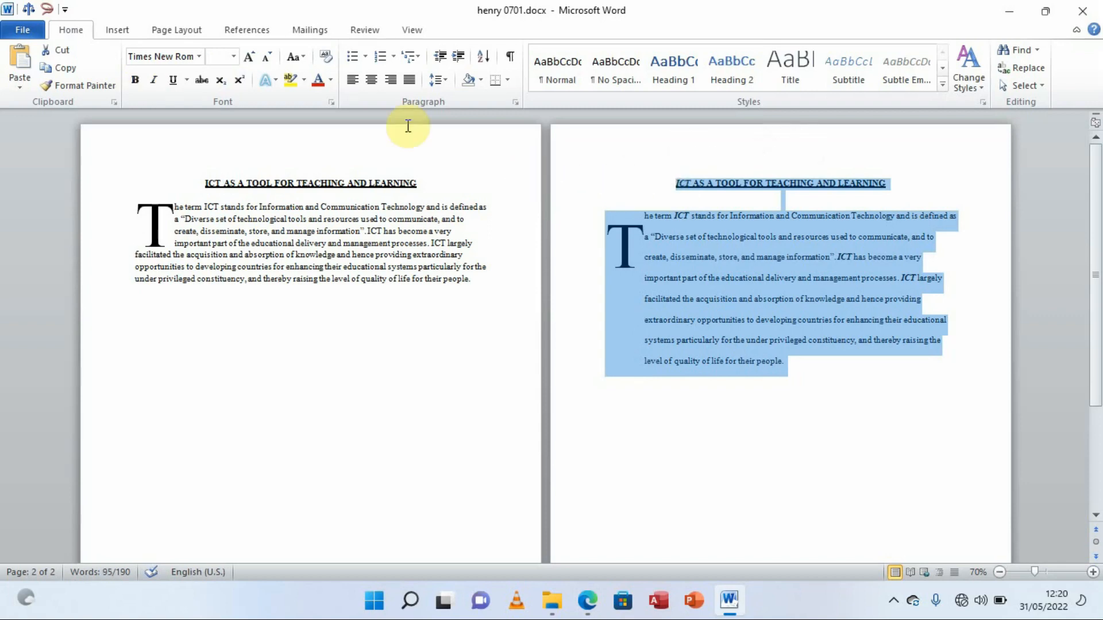
{"action": "left_click", "coordinate": [212, 54]}
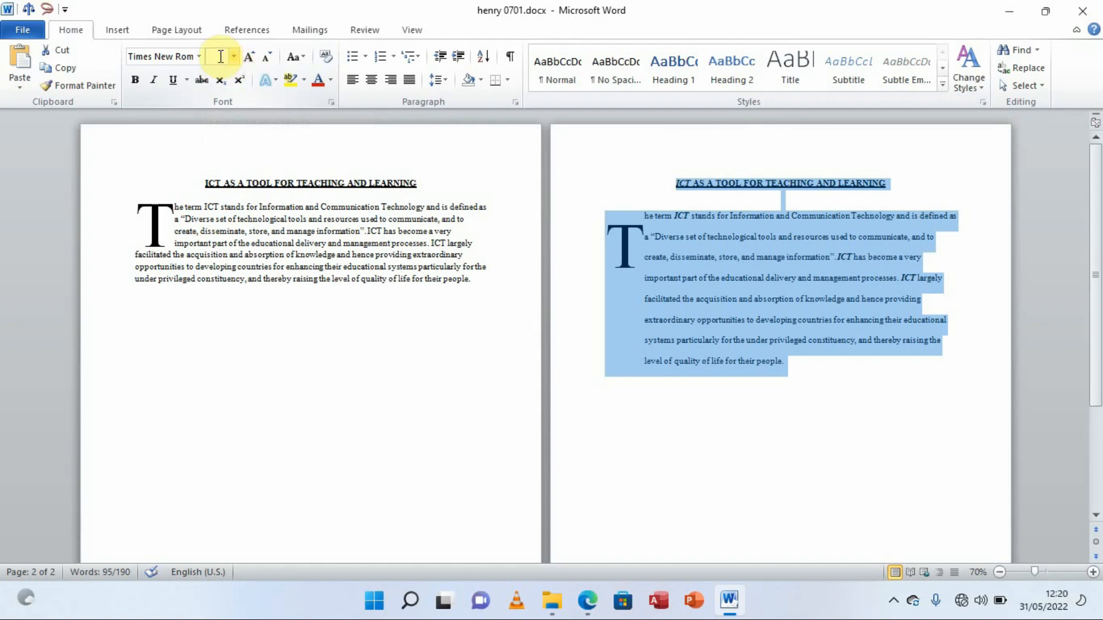
{"action": "type", "text": "12"}
{"action": "key", "text": "Return"}
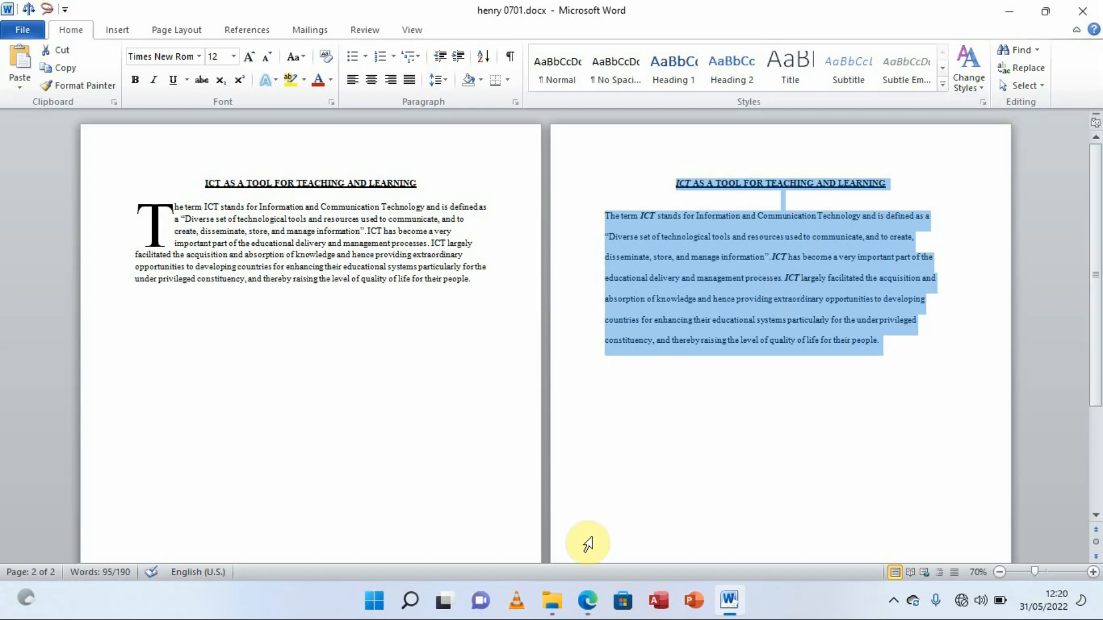
{"action": "left_click", "coordinate": [587, 600]}
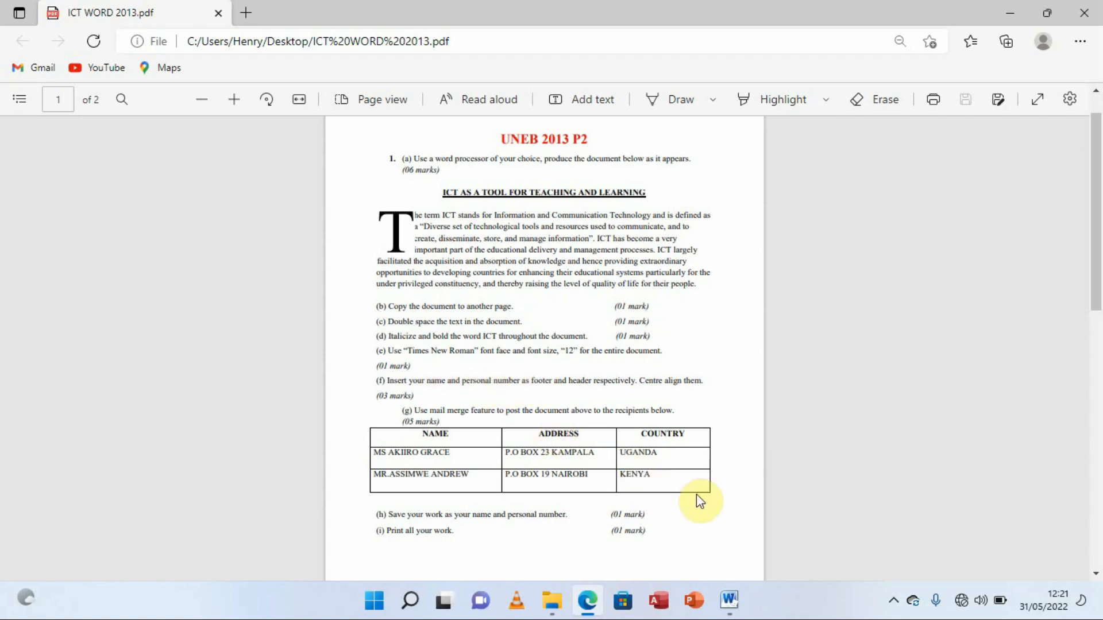
Back in Word, enter the candidate's phone number in the page header
{"action": "mouse_move", "coordinate": [726, 608]}
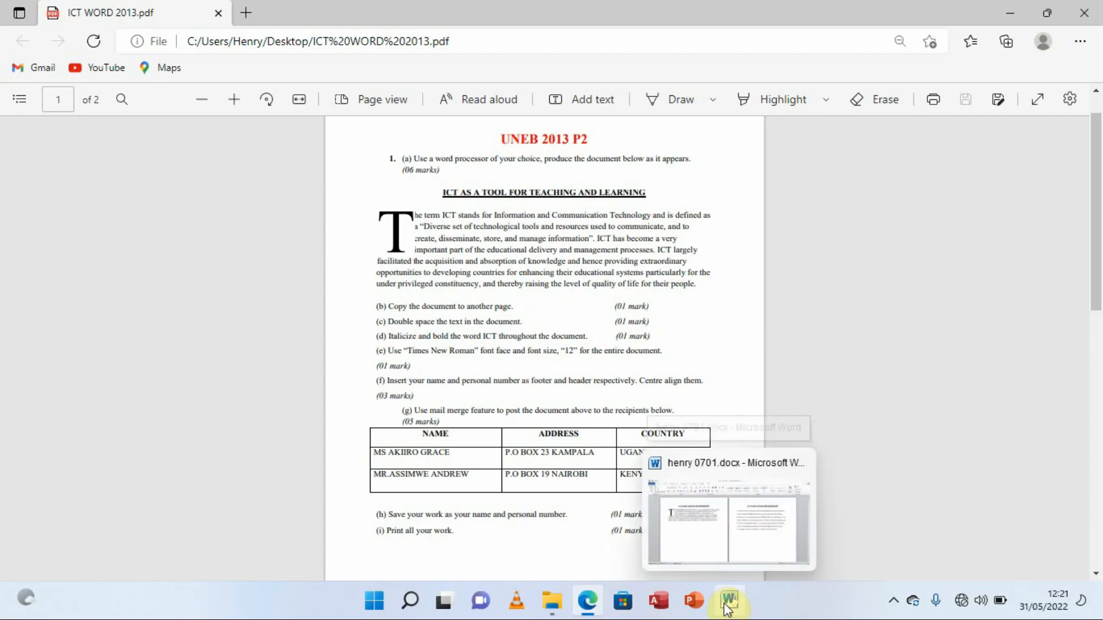
{"action": "left_click", "coordinate": [738, 517]}
{"action": "left_click", "coordinate": [700, 420]}
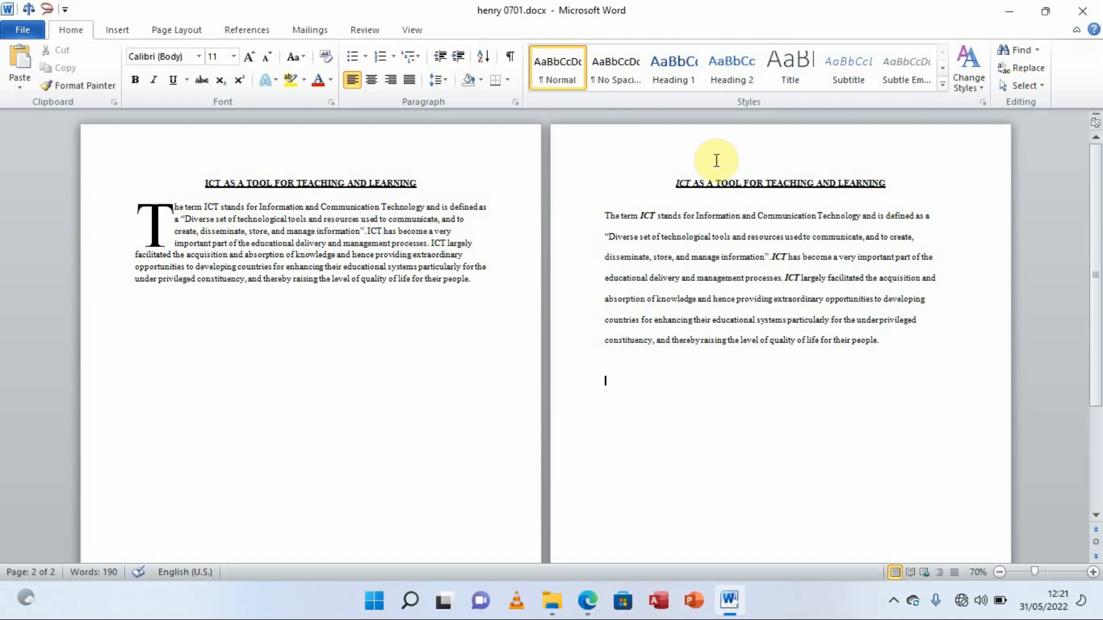
{"action": "double_click", "coordinate": [606, 148]}
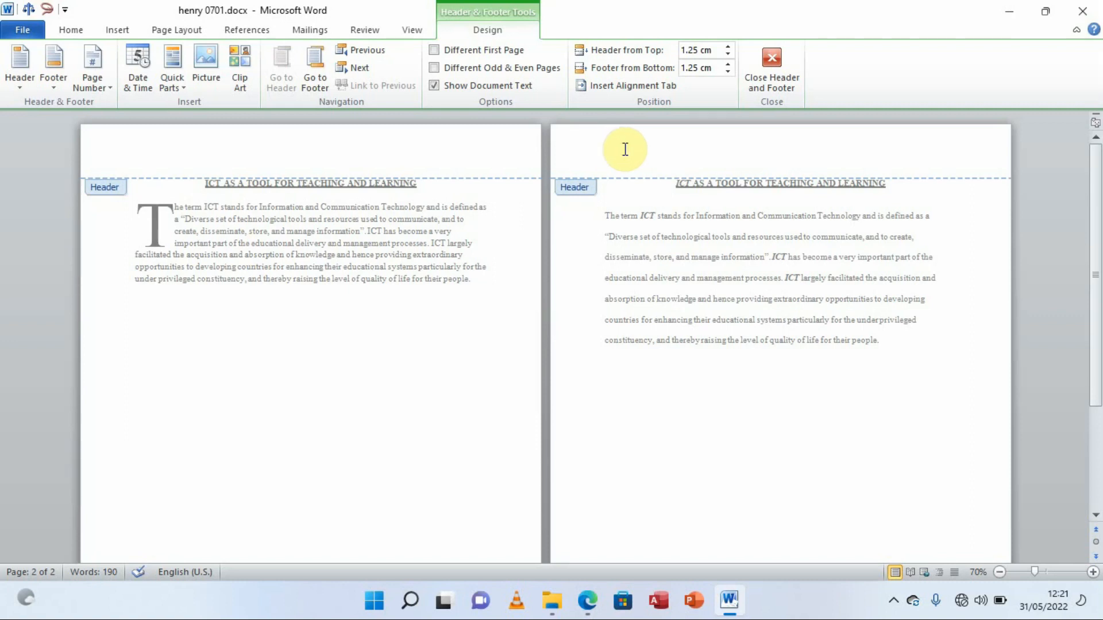
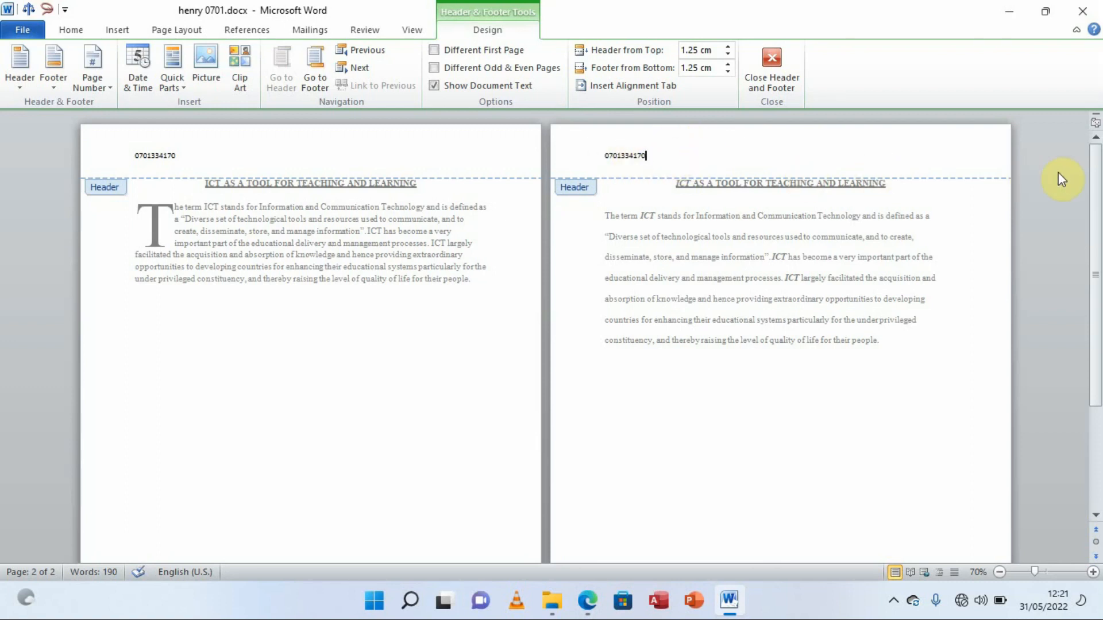
Type the author's name into the page 2 footer
{"action": "left_click_drag", "start_coordinate": [1097, 158], "coordinate": [1098, 367]}
{"action": "left_click", "coordinate": [613, 523]}
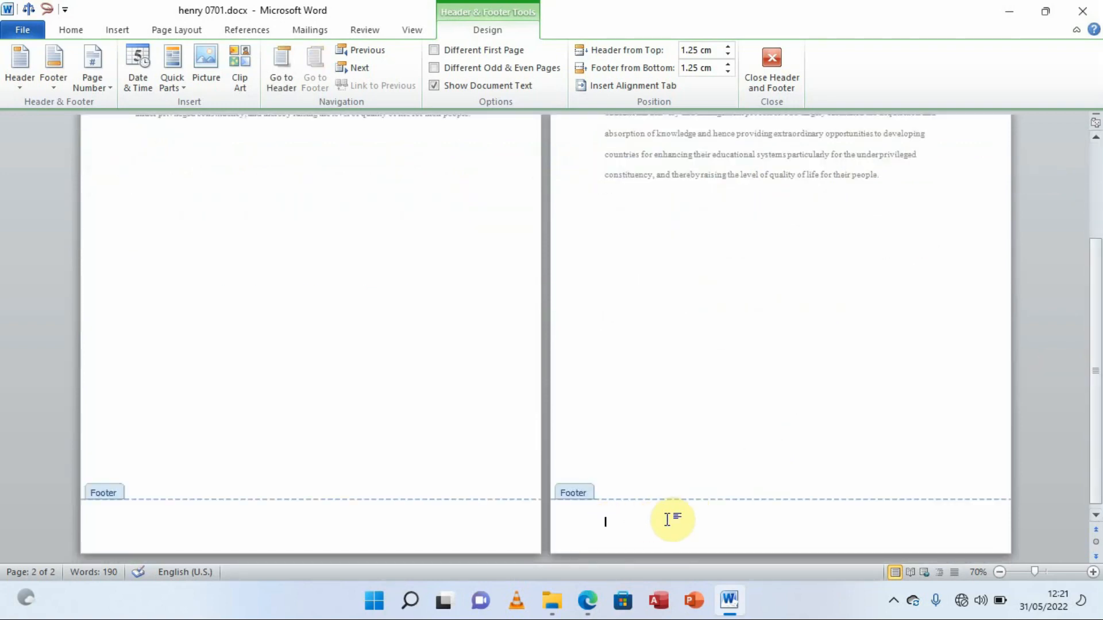
{"action": "type", "text": "Henry the computer guy"}
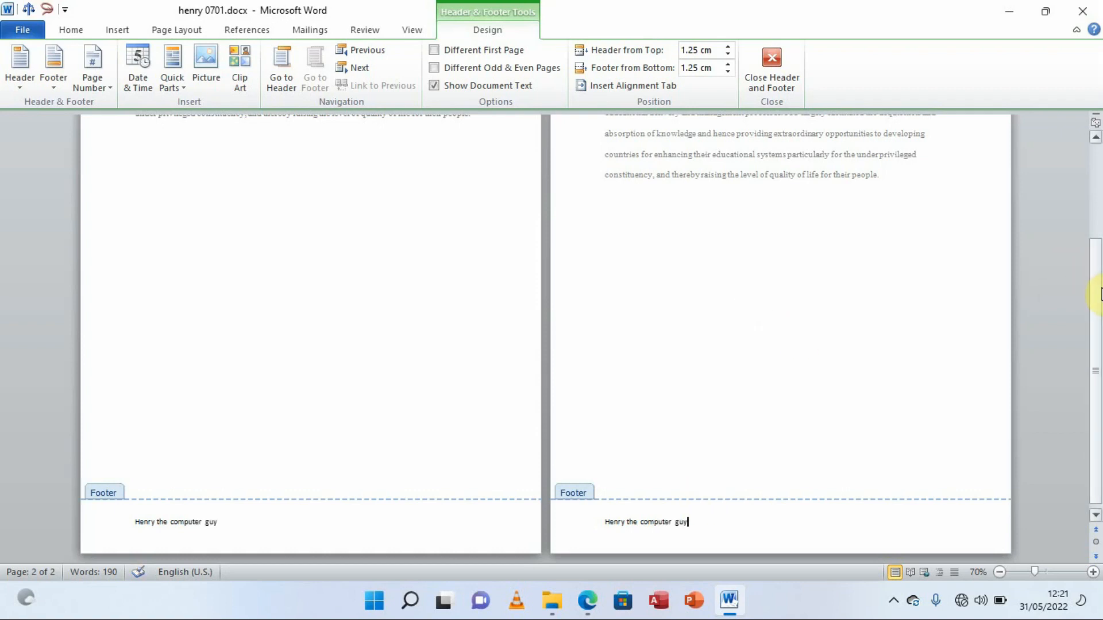
Centre the header phone number on both pages
{"action": "left_click_drag", "start_coordinate": [1095, 269], "coordinate": [1094, 212]}
{"action": "left_click", "coordinate": [765, 156]}
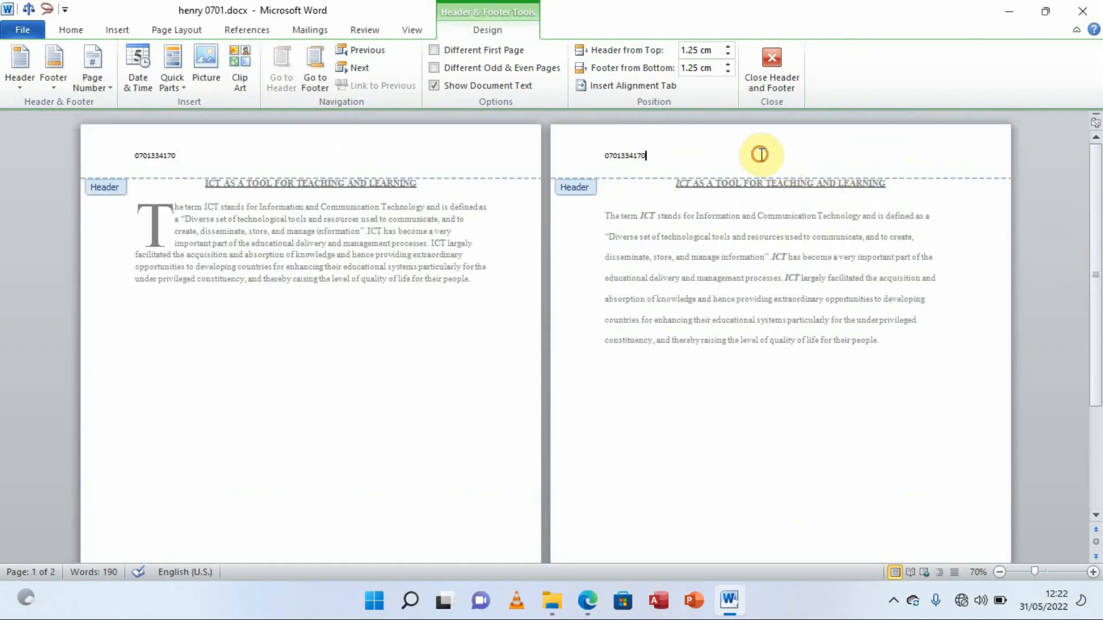
{"action": "left_click", "coordinate": [71, 30]}
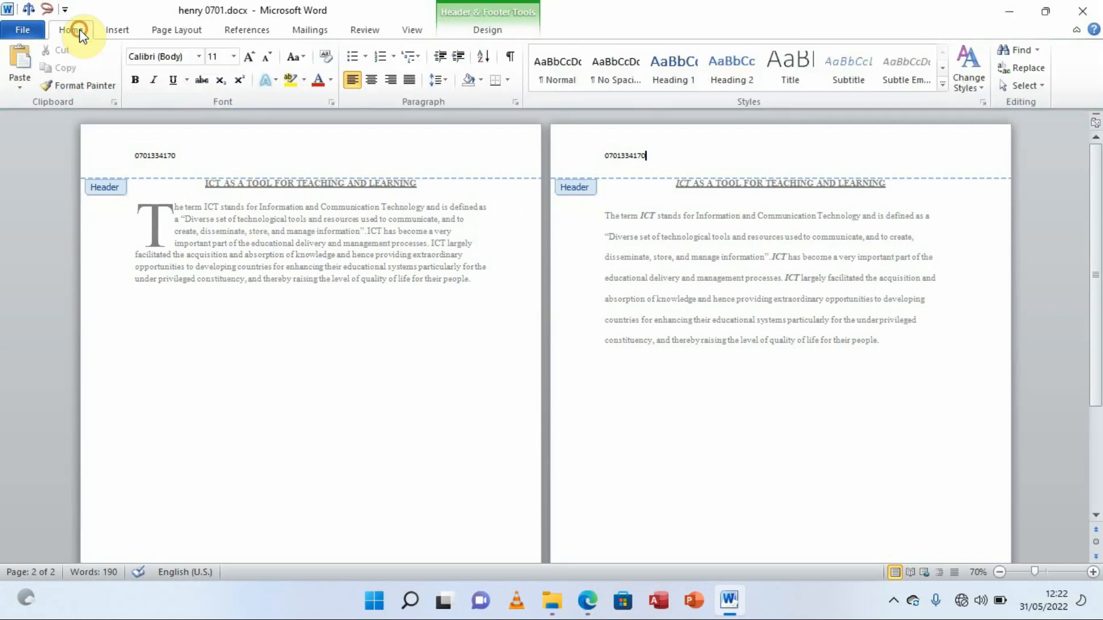
{"action": "left_click", "coordinate": [377, 81]}
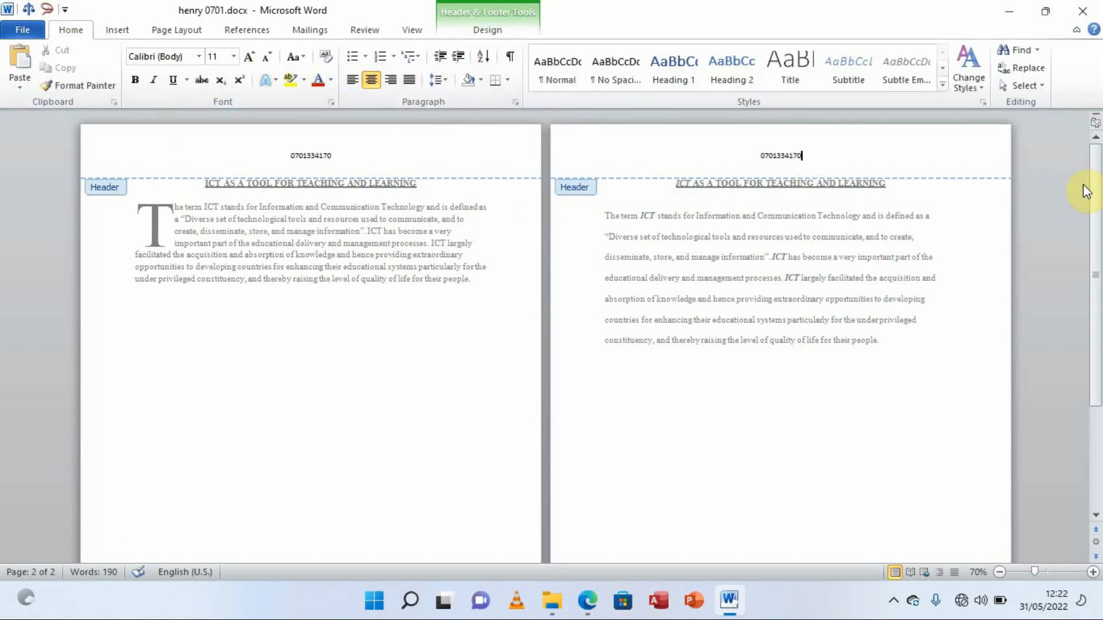
Centre the footer text and close Header and Footer
{"action": "left_click_drag", "start_coordinate": [1096, 189], "coordinate": [1093, 339]}
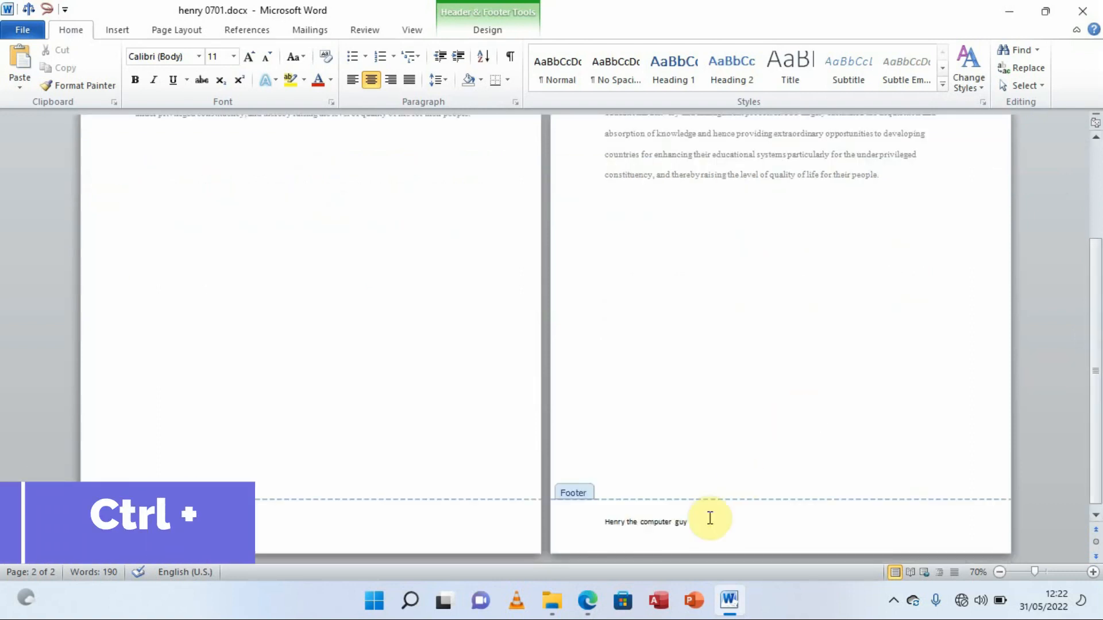
{"action": "left_click", "coordinate": [705, 522]}
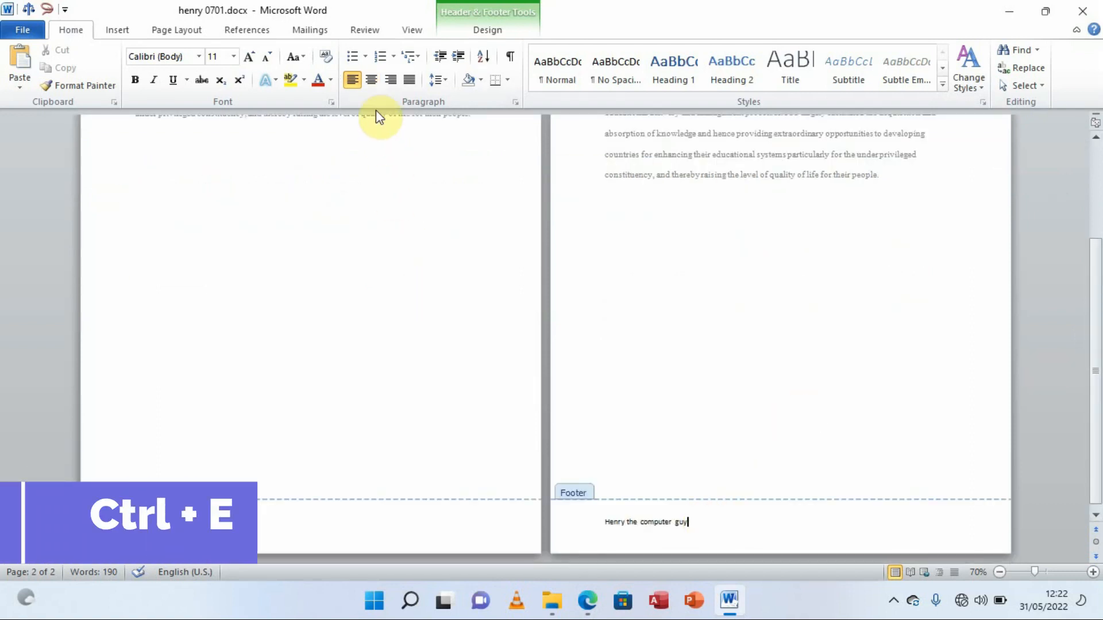
{"action": "left_click", "coordinate": [371, 81]}
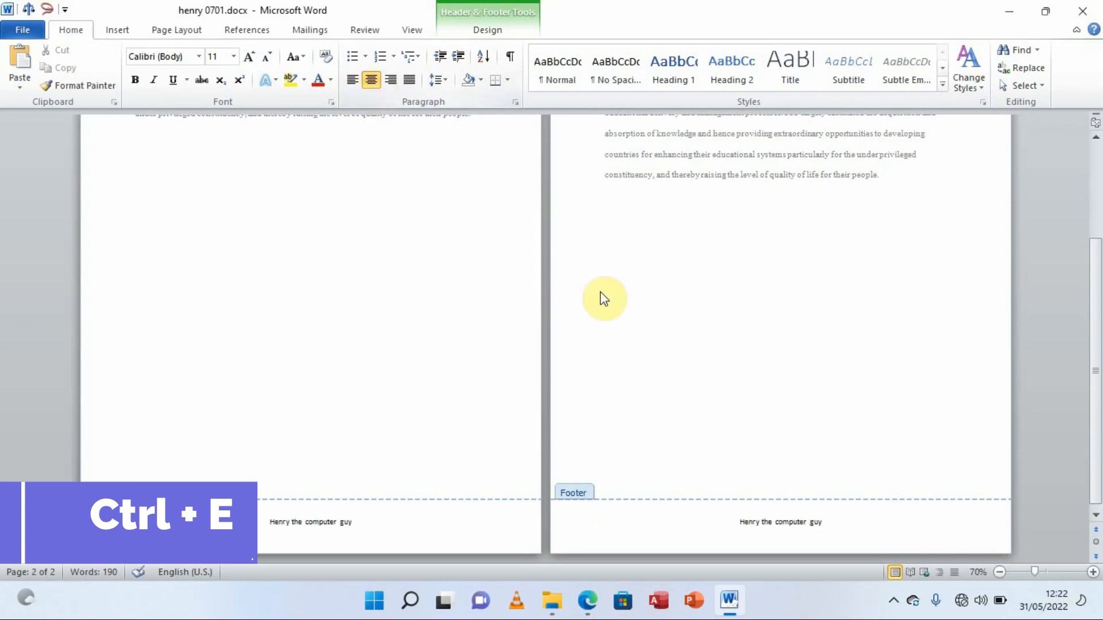
{"action": "left_click_drag", "start_coordinate": [1095, 343], "coordinate": [1094, 239]}
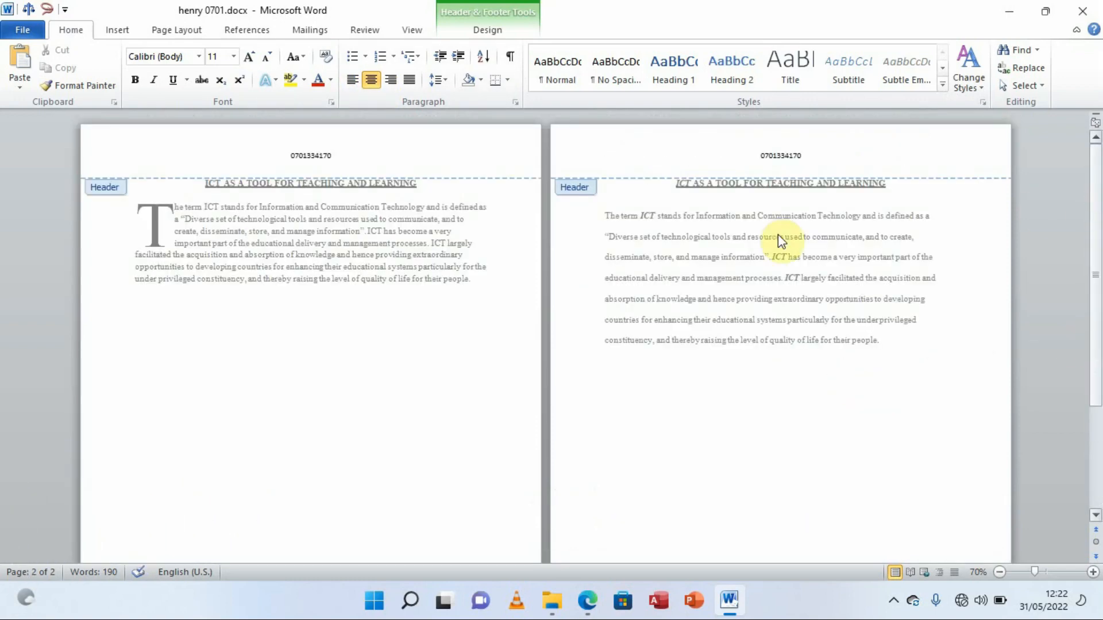
{"action": "left_click", "coordinate": [488, 29]}
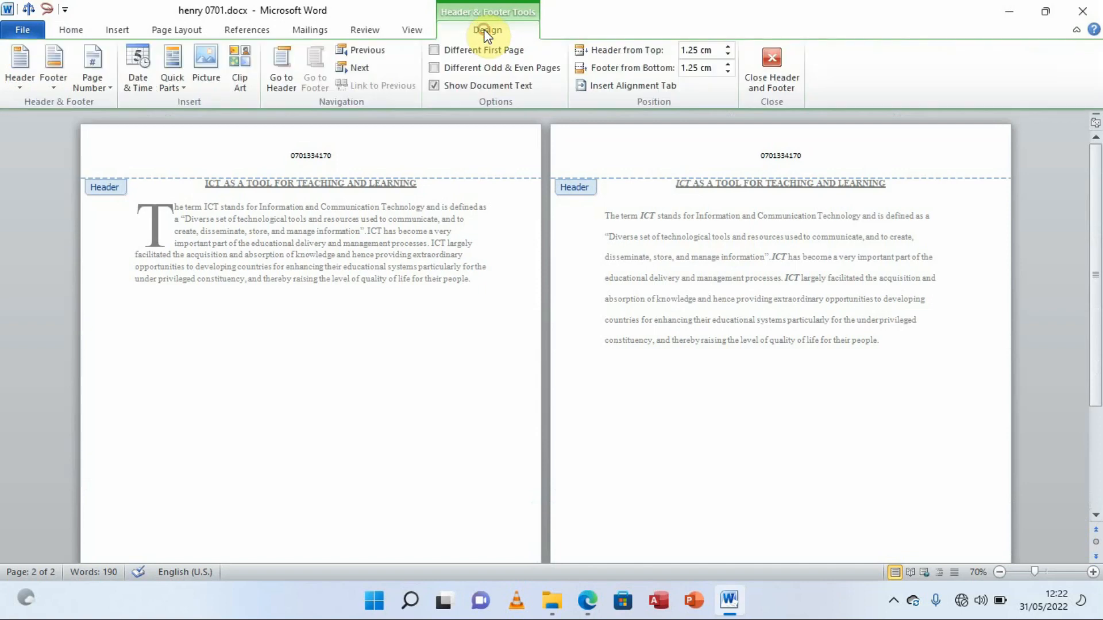
{"action": "left_click", "coordinate": [777, 57]}
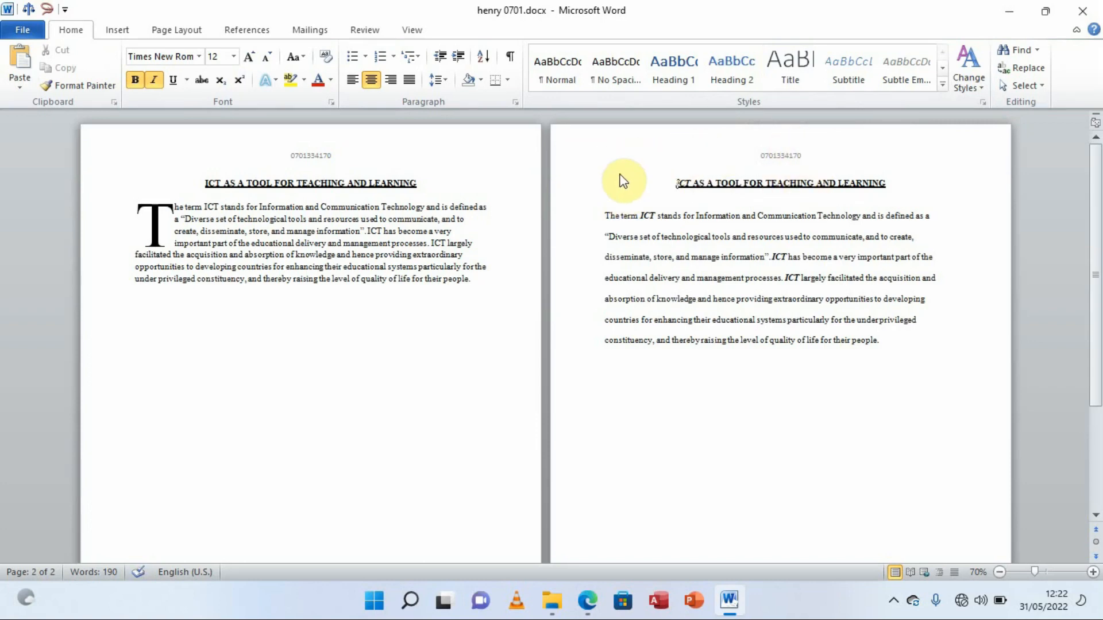
Scroll through both pages to check the centred footers, then switch to the exam PDF
{"action": "left_click_drag", "start_coordinate": [1090, 191], "coordinate": [1098, 331]}
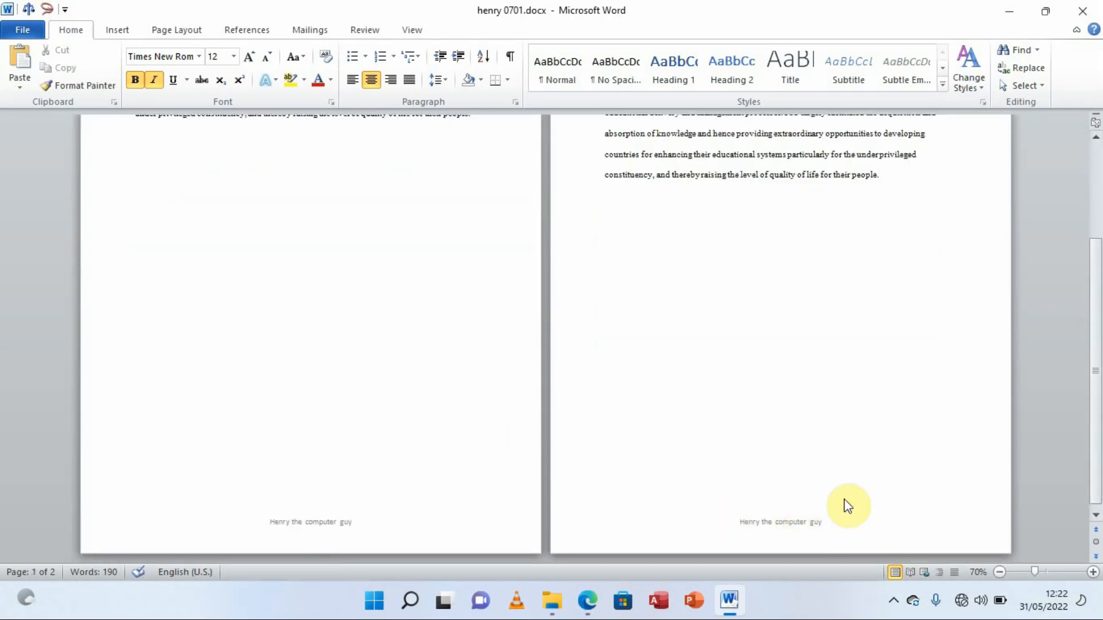
{"action": "left_click_drag", "start_coordinate": [1097, 390], "coordinate": [1080, 256]}
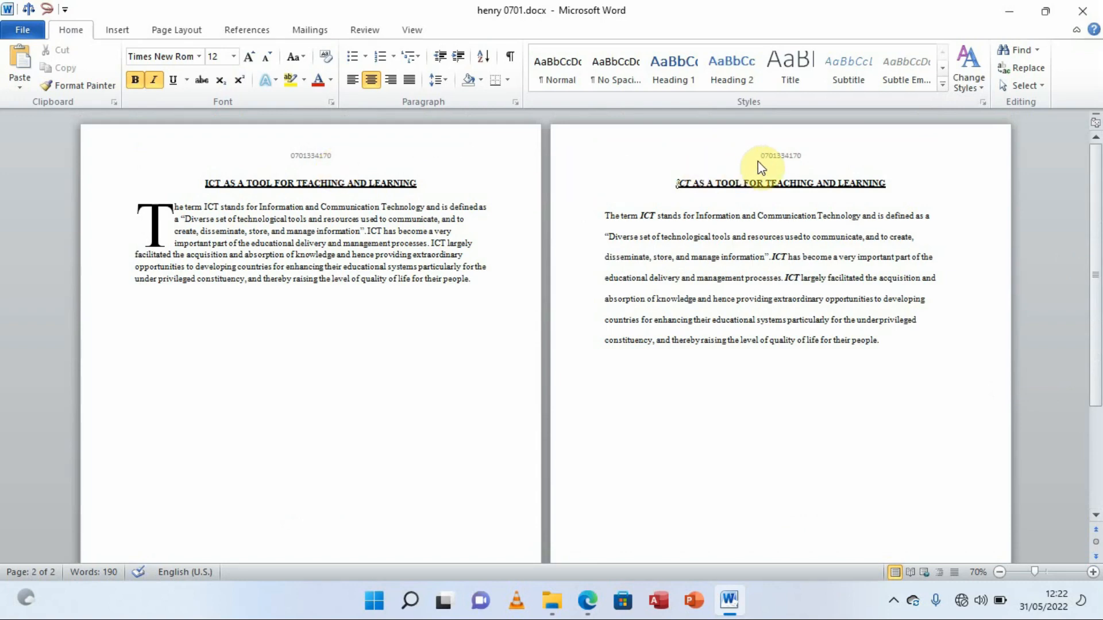
{"action": "left_click", "coordinate": [588, 605]}
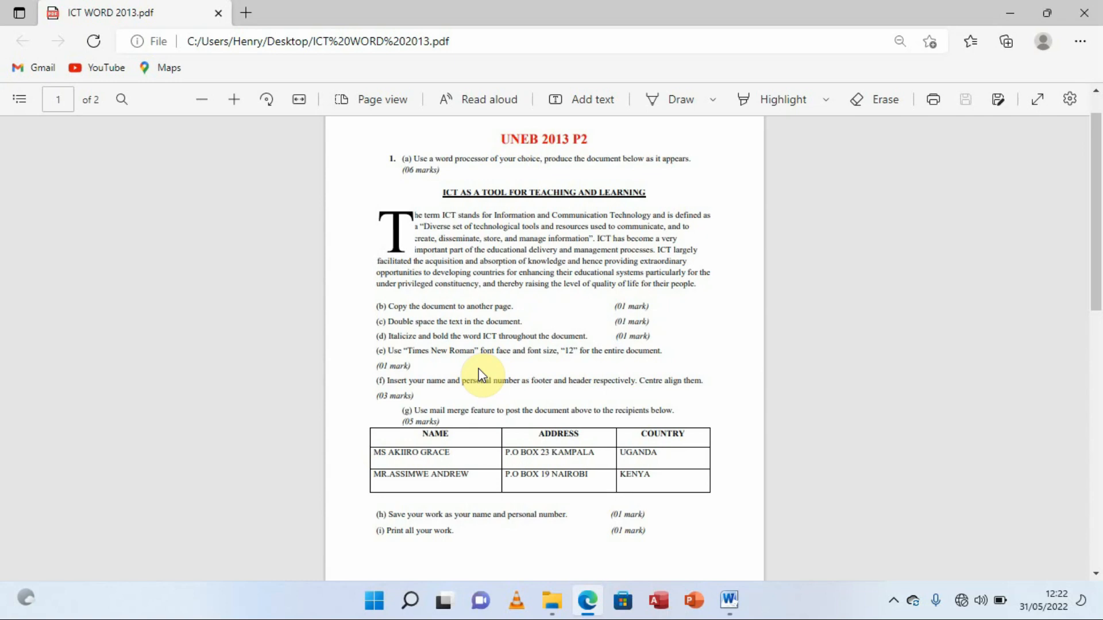
Read the PDF's mail merge question (g) and two-recipient table, then return to Word
{"action": "left_click", "coordinate": [729, 600]}
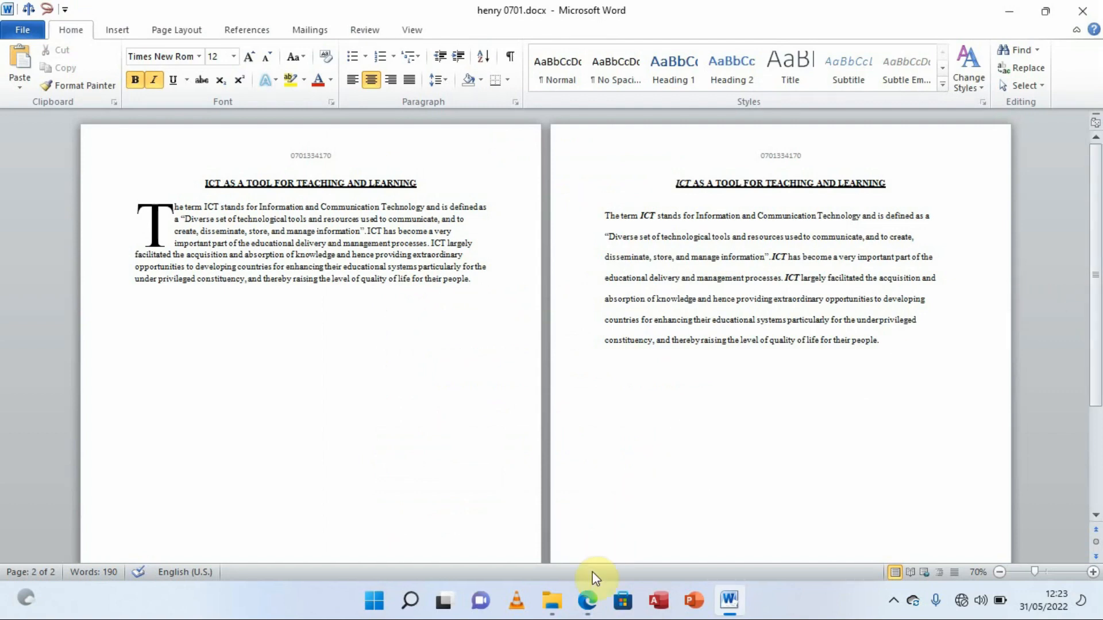
{"action": "left_click", "coordinate": [587, 599]}
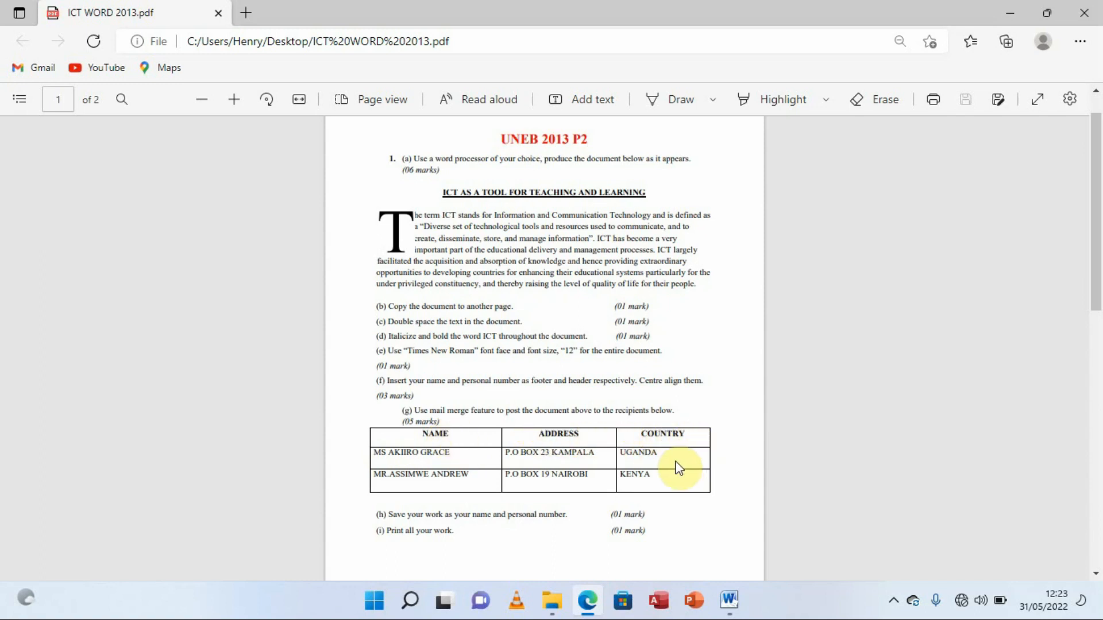
{"action": "mouse_move", "coordinate": [733, 607]}
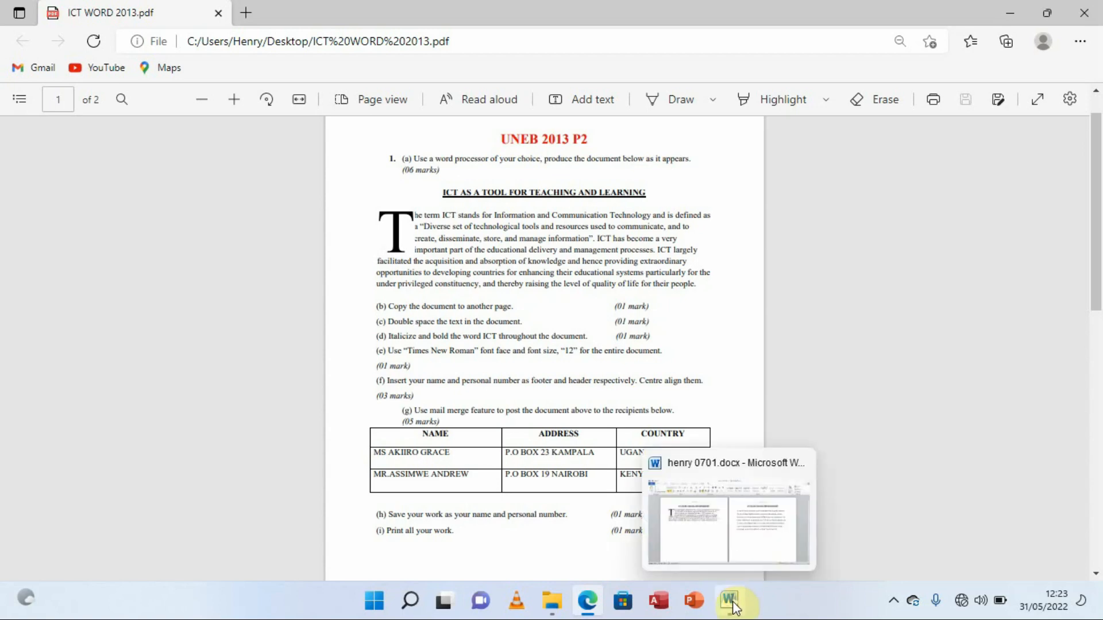
{"action": "left_click", "coordinate": [717, 534]}
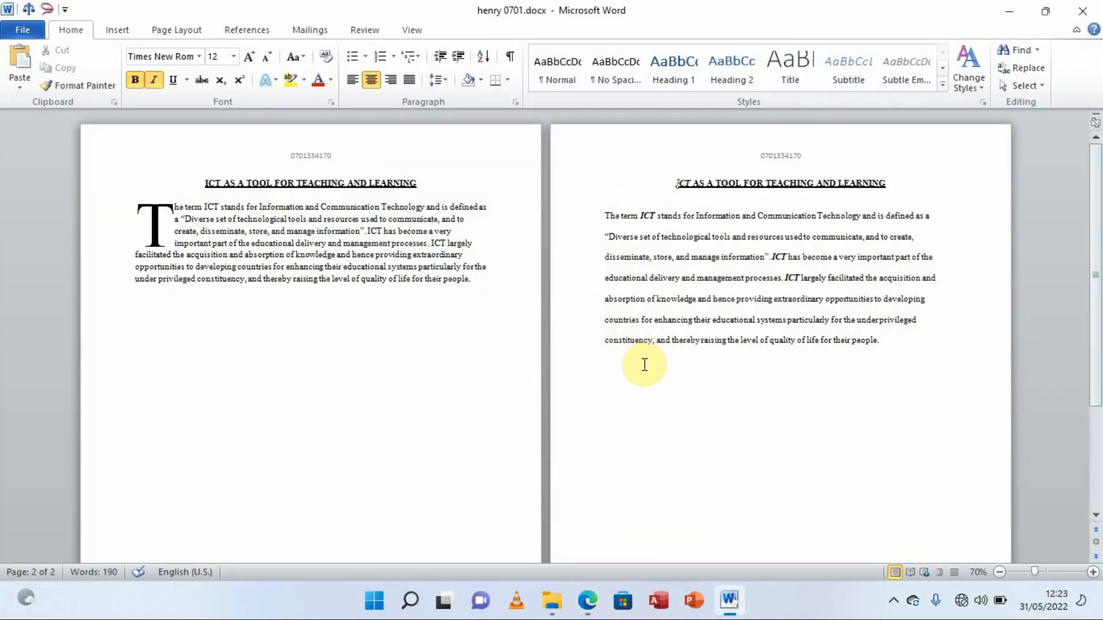
Type NAME, ADDRESS and COUNTRY on separate lines below the page-2 paragraph
{"action": "left_click", "coordinate": [626, 370]}
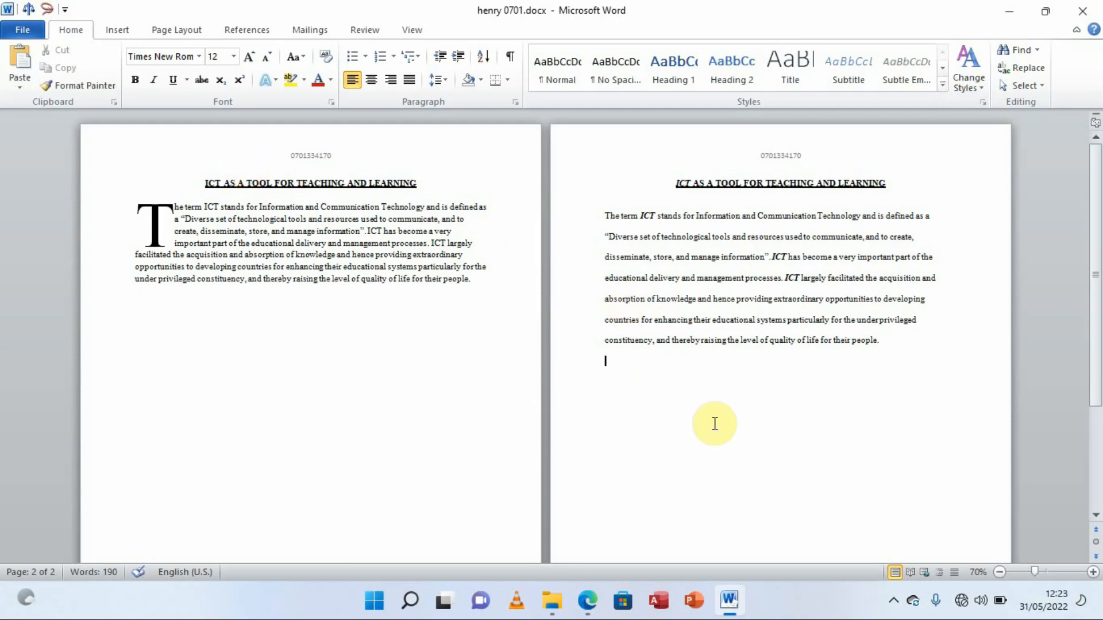
{"action": "type", "text": "n"}
{"action": "type", "text": "NAME"}
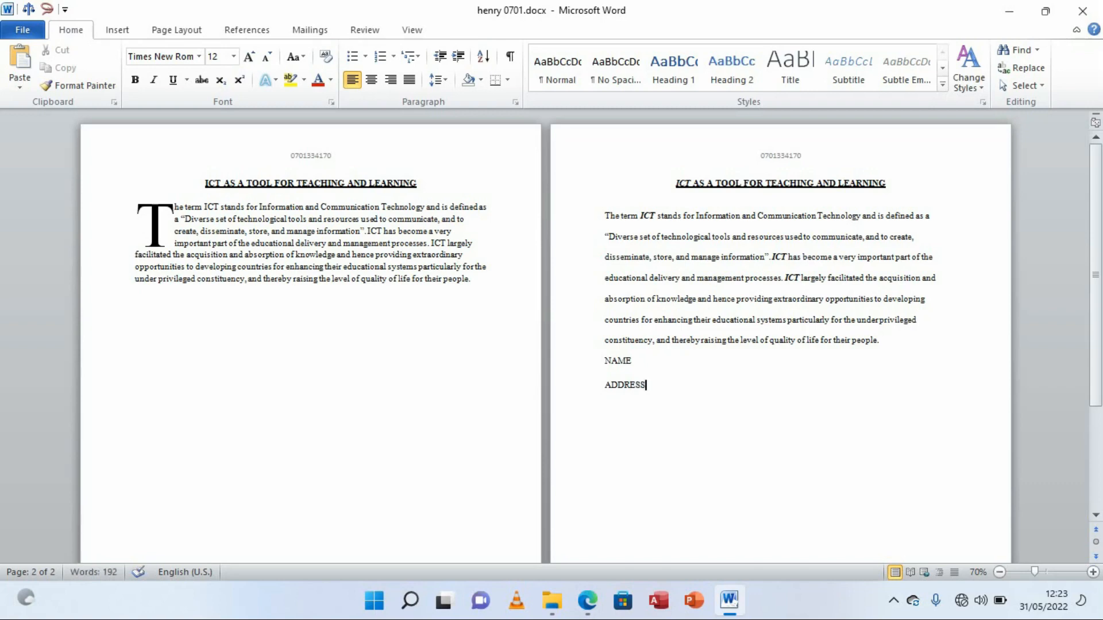
{"action": "key", "text": "Return"}
{"action": "type", "text": "COUNR"}
{"action": "key", "text": "BackSpace"}
{"action": "left_click", "coordinate": [305, 31]}
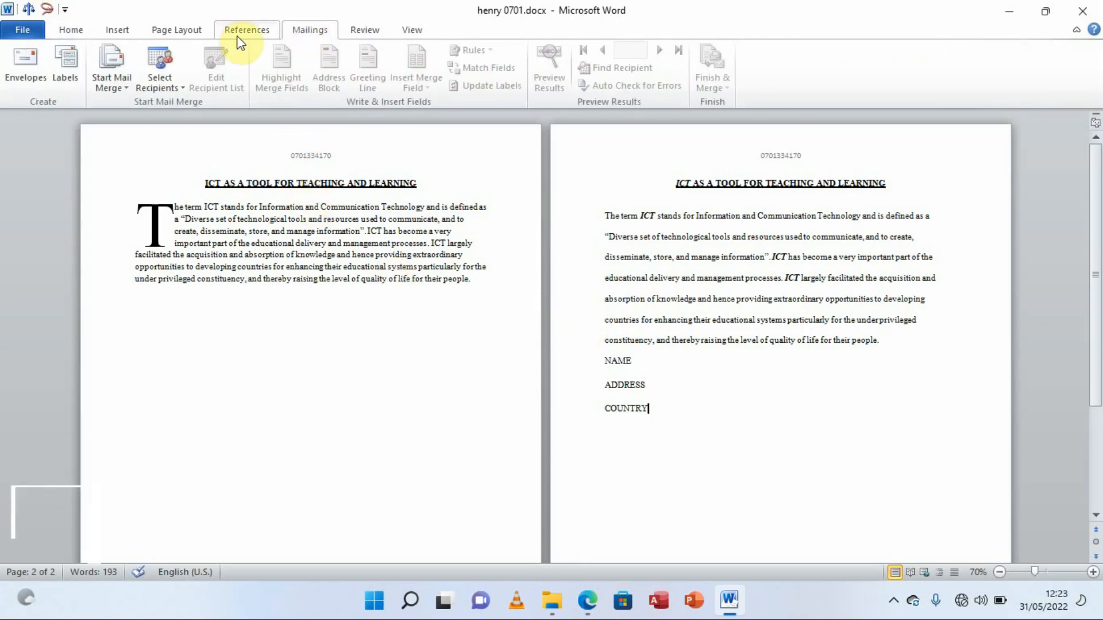
Launch the Step-by-Step Mail Merge Wizard from Start Mail Merge, with Letters as the document type
{"action": "left_click", "coordinate": [126, 89]}
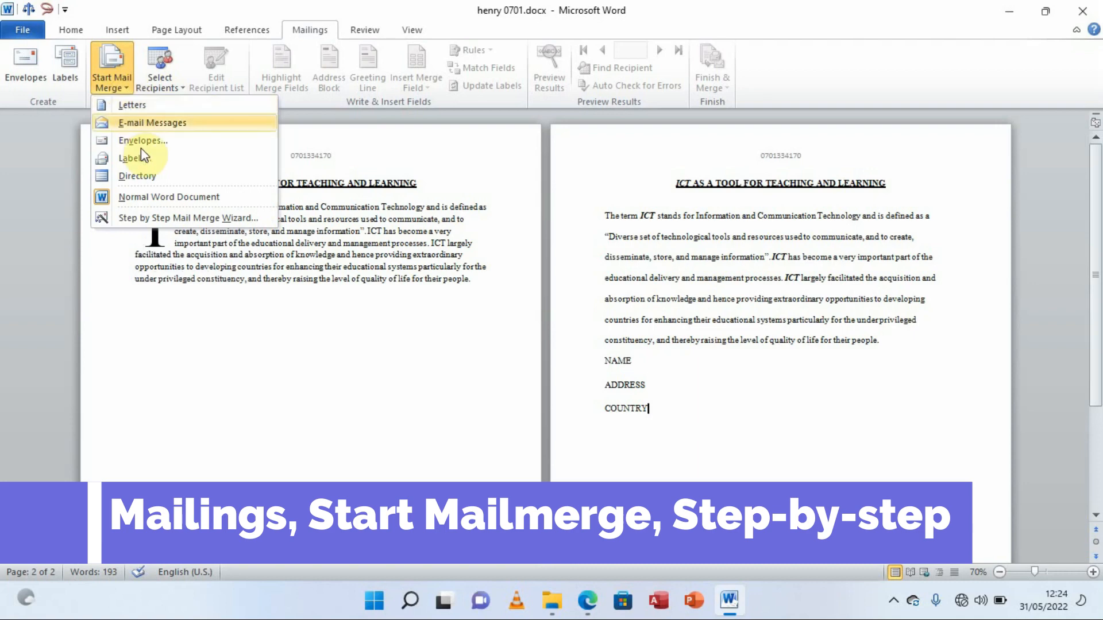
{"action": "left_click", "coordinate": [160, 217]}
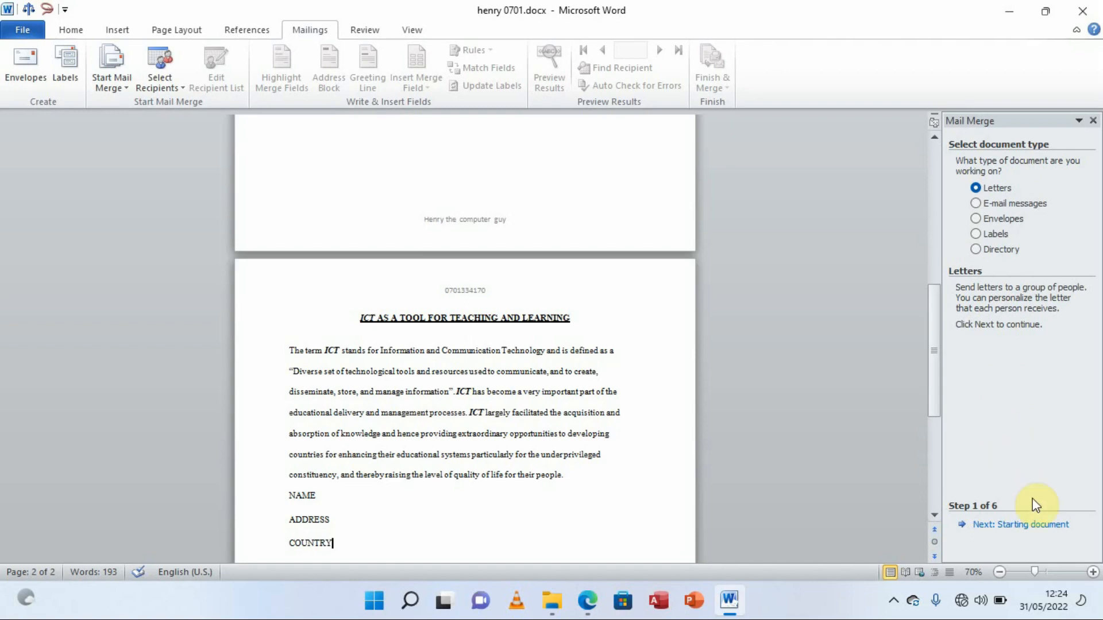
Advance the wizard past Starting document, keeping Use the current document, to Select recipients
{"action": "left_click", "coordinate": [1027, 525]}
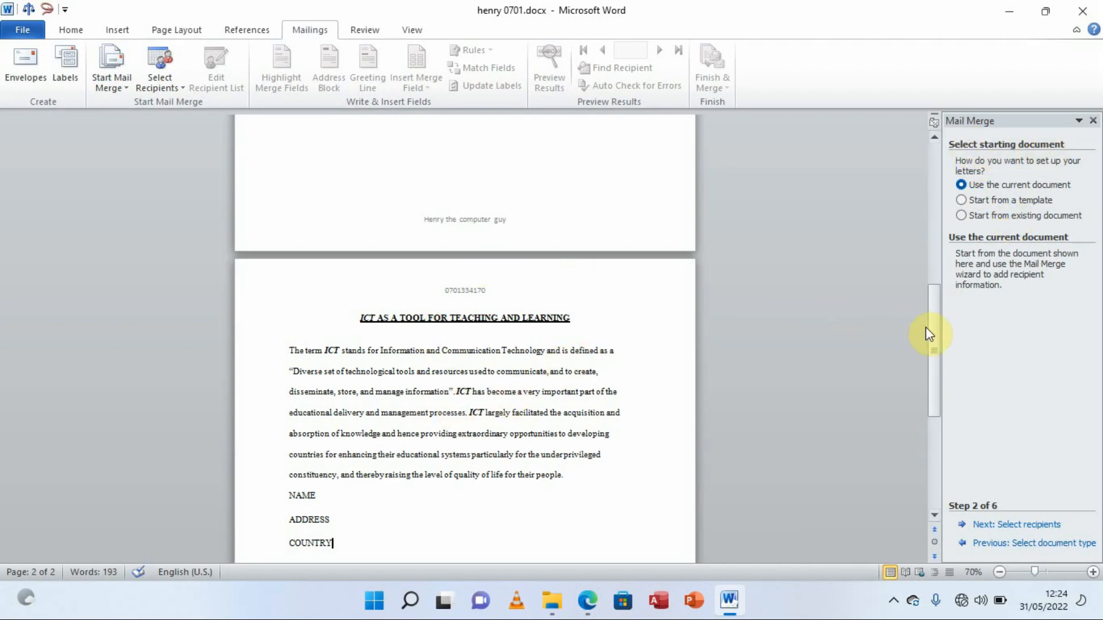
{"action": "left_click_drag", "start_coordinate": [926, 329], "coordinate": [926, 164]}
{"action": "left_click", "coordinate": [928, 363]}
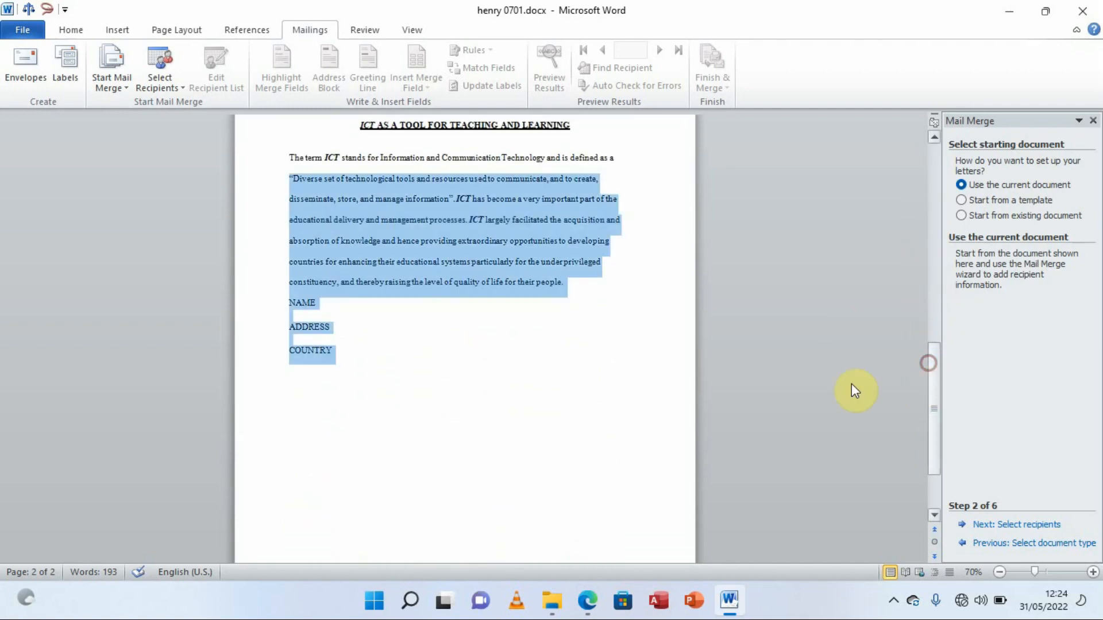
{"action": "left_click", "coordinate": [825, 379]}
{"action": "left_click_drag", "start_coordinate": [933, 391], "coordinate": [938, 360]}
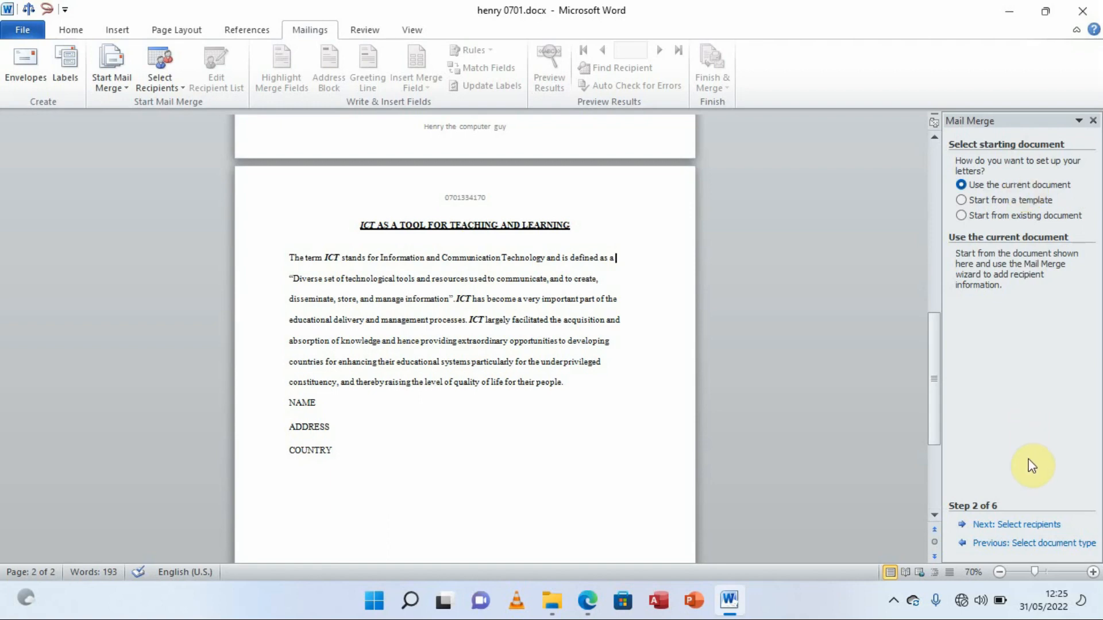
{"action": "left_click", "coordinate": [1025, 526]}
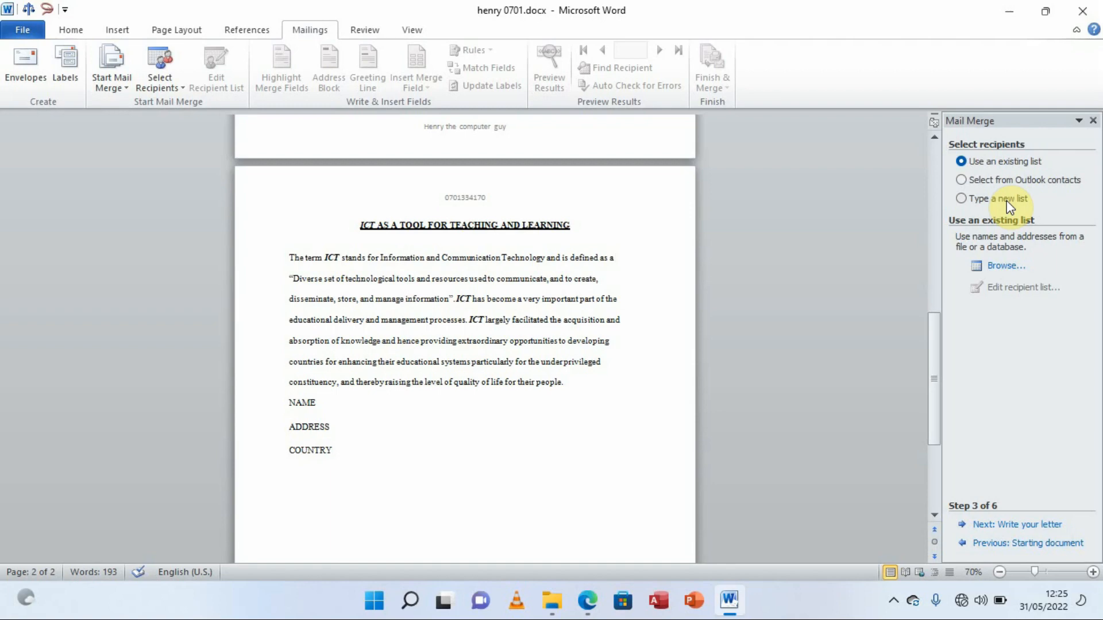
Check the recipient table in the exam PDF, then choose Type a new list and Create
{"action": "left_click", "coordinate": [586, 601]}
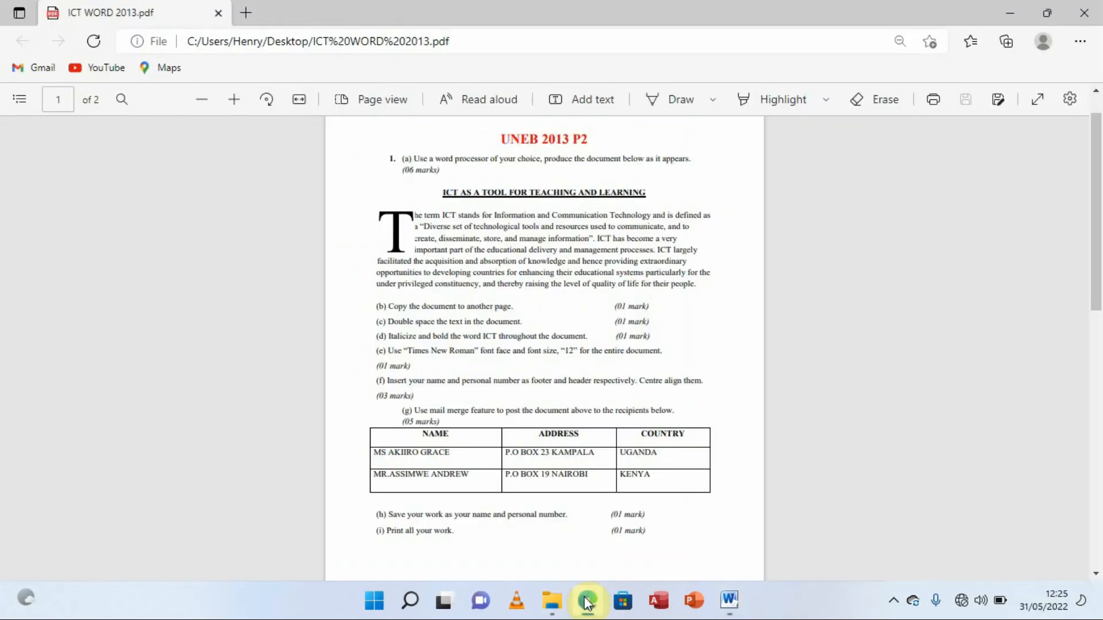
{"action": "left_click", "coordinate": [585, 600]}
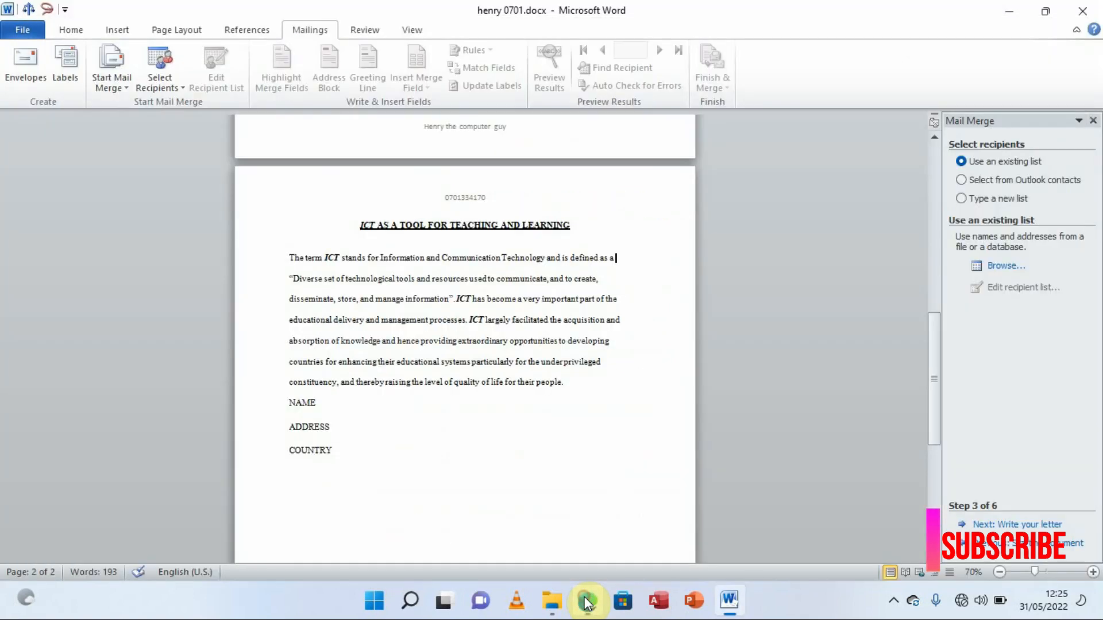
{"action": "left_click", "coordinate": [988, 198]}
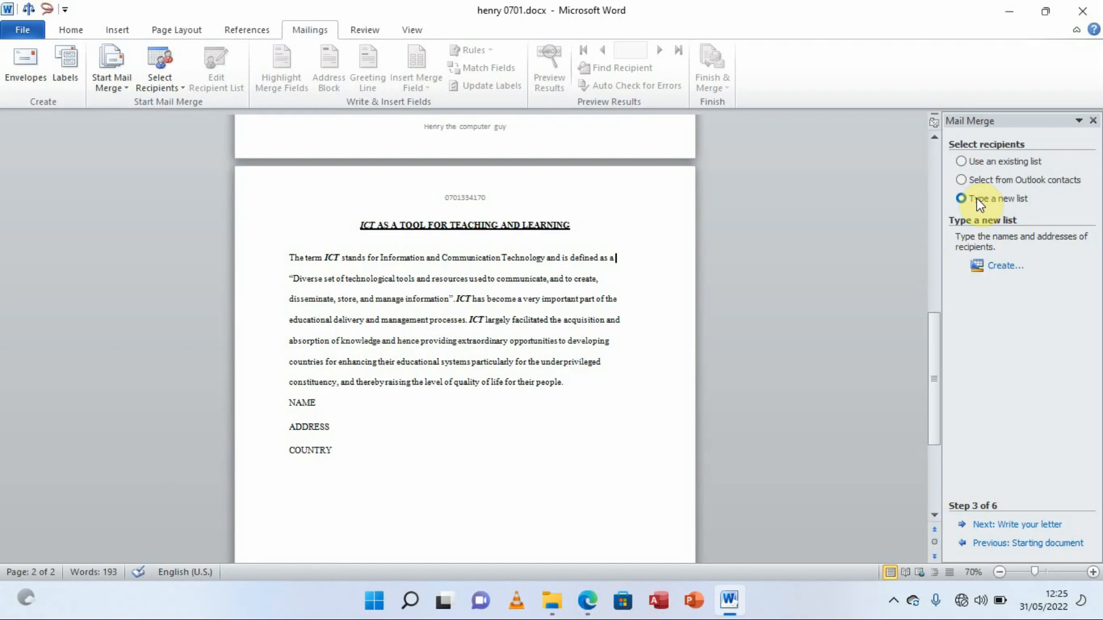
{"action": "left_click", "coordinate": [1004, 268]}
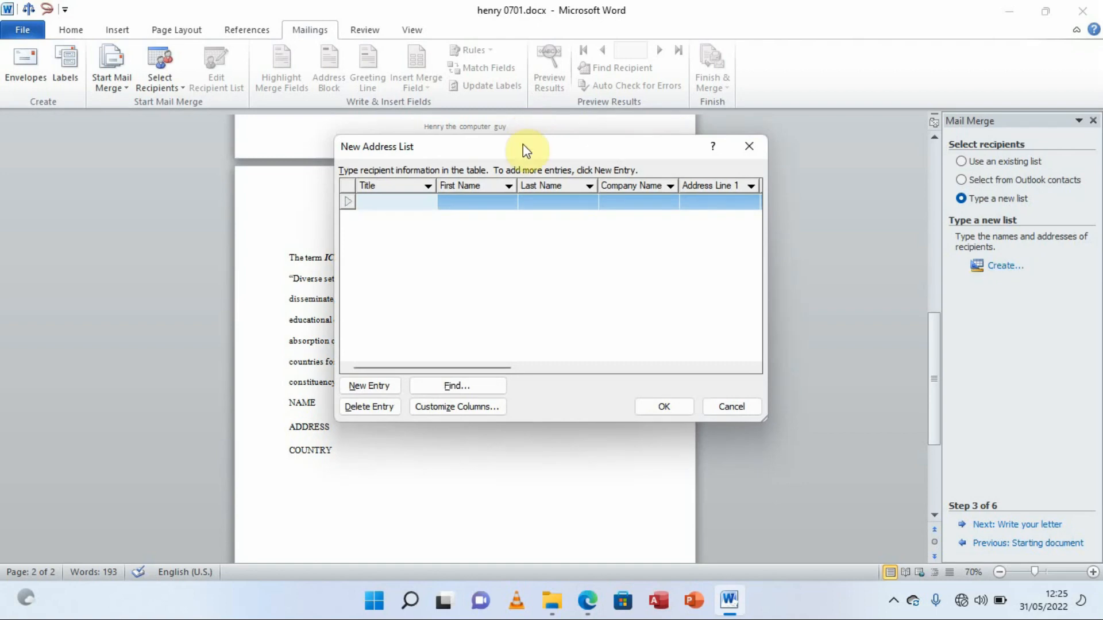
{"action": "left_click_drag", "start_coordinate": [523, 151], "coordinate": [598, 230]}
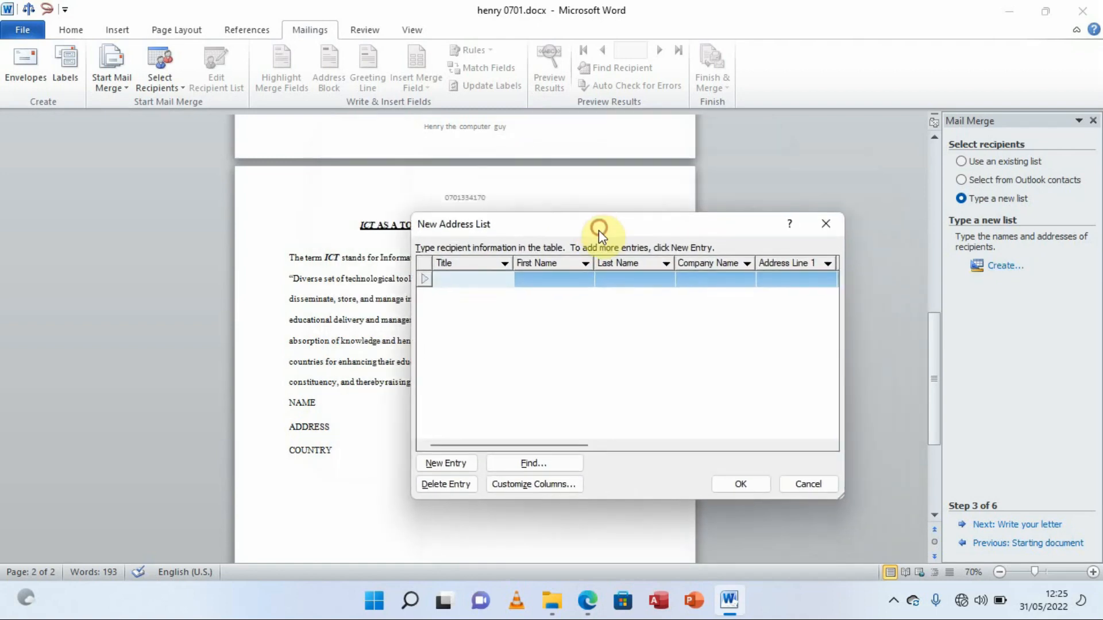
{"action": "left_click", "coordinate": [489, 279]}
{"action": "left_click_drag", "start_coordinate": [601, 226], "coordinate": [561, 219]}
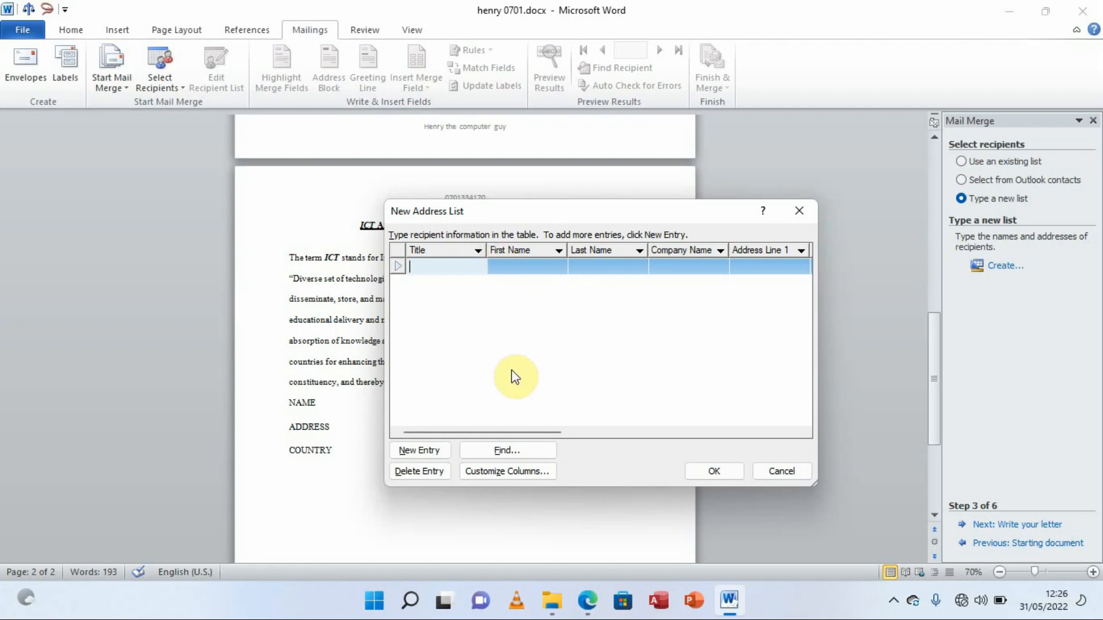
In Customize Address List, delete the Title, First Name, Last Name and Company Name fields
{"action": "left_click", "coordinate": [523, 473]}
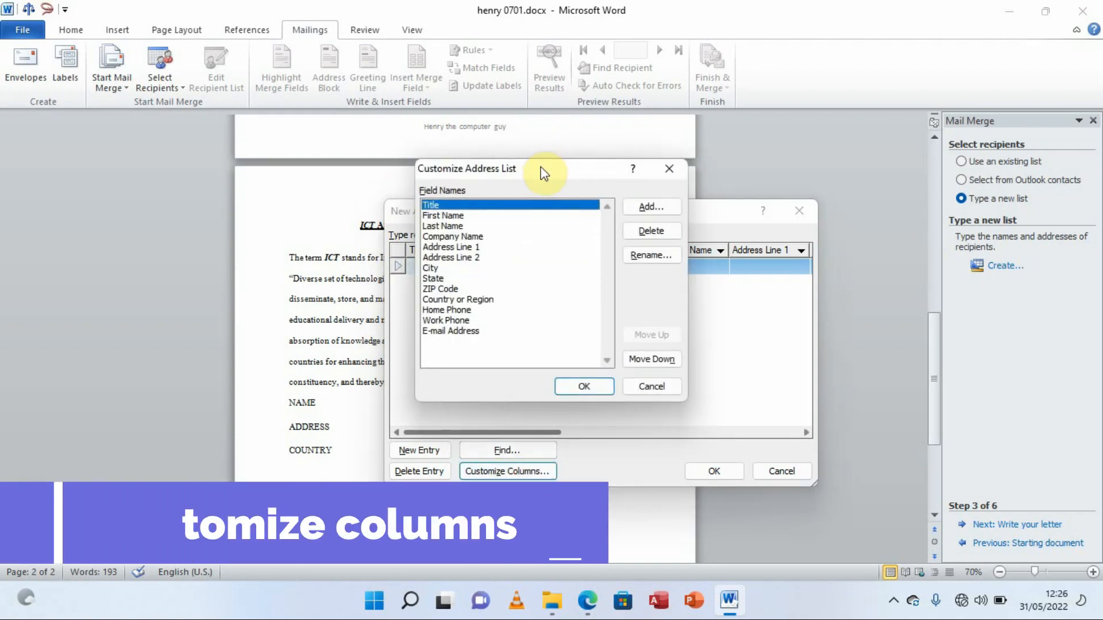
{"action": "left_click_drag", "start_coordinate": [542, 170], "coordinate": [587, 174]}
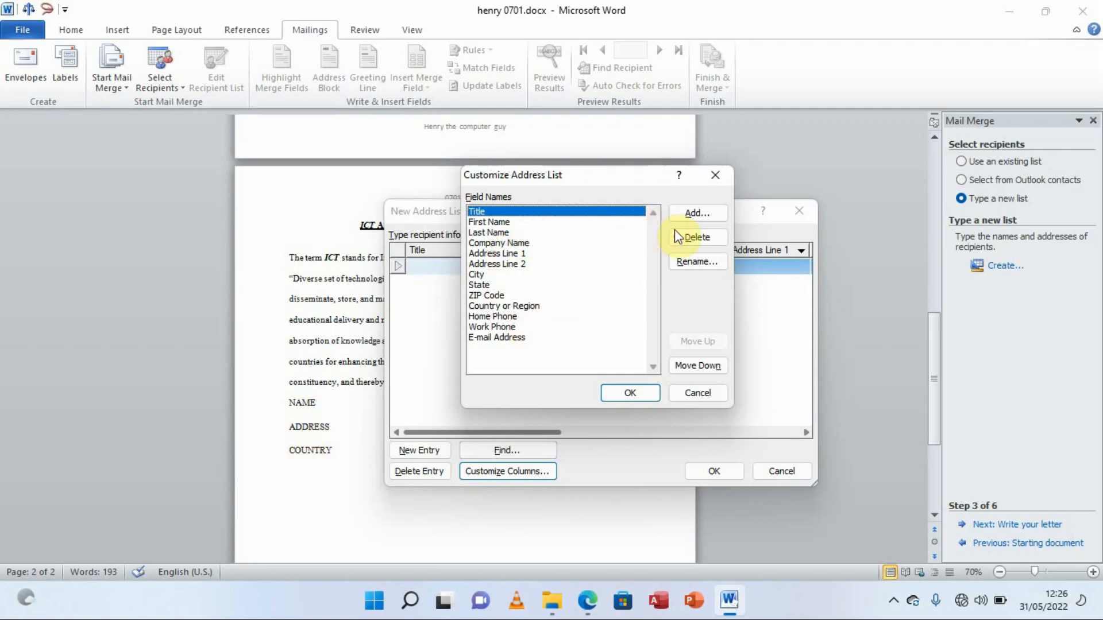
{"action": "left_click", "coordinate": [697, 238]}
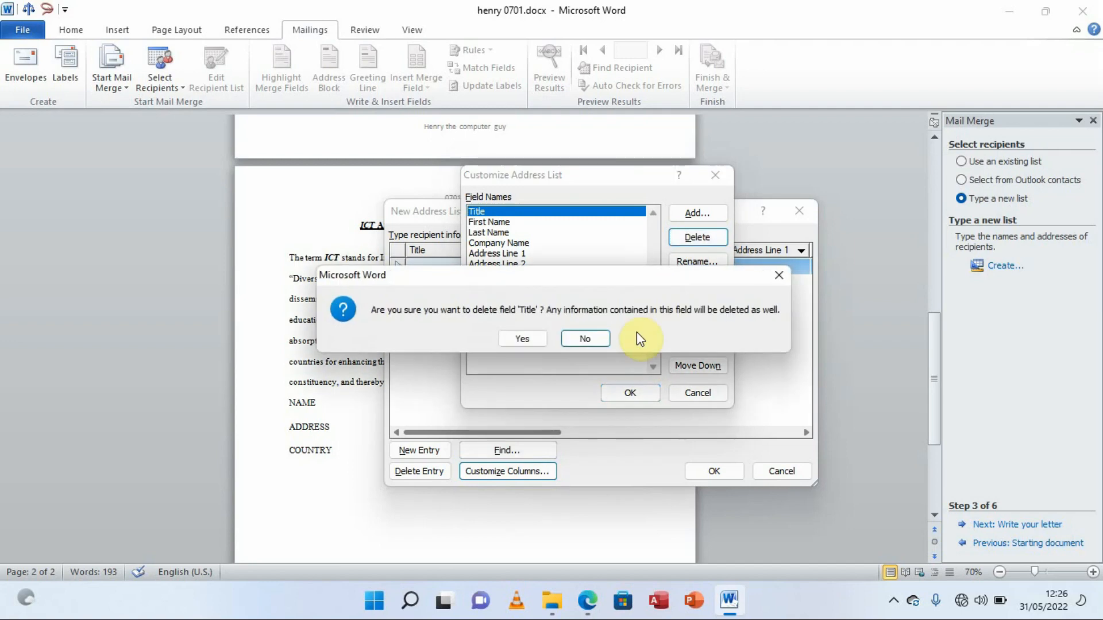
{"action": "left_click", "coordinate": [524, 338]}
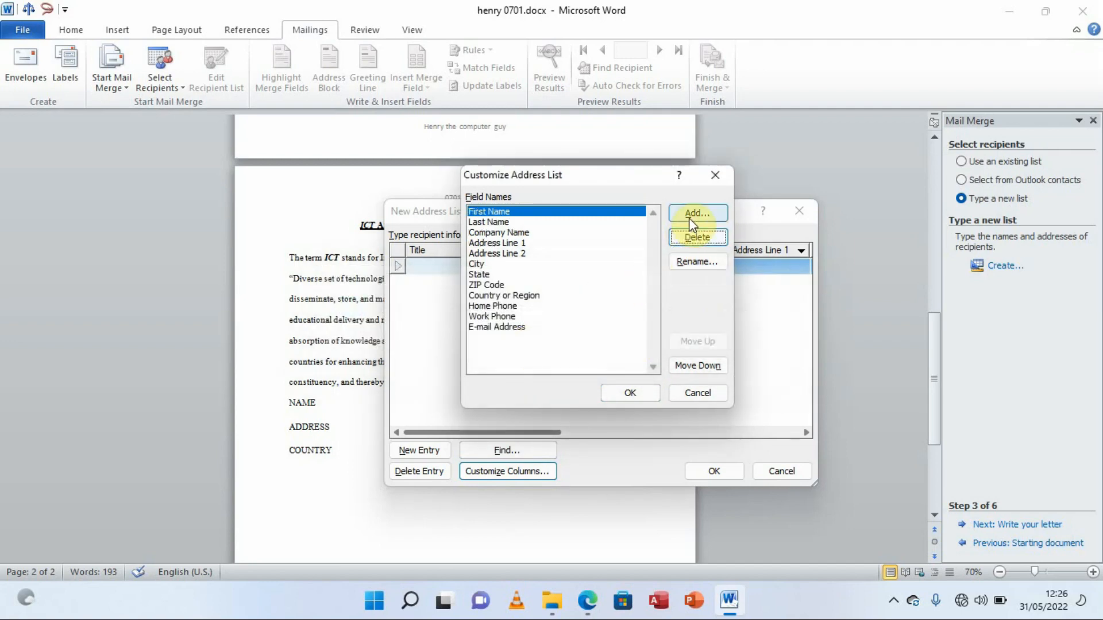
{"action": "left_click", "coordinate": [690, 238]}
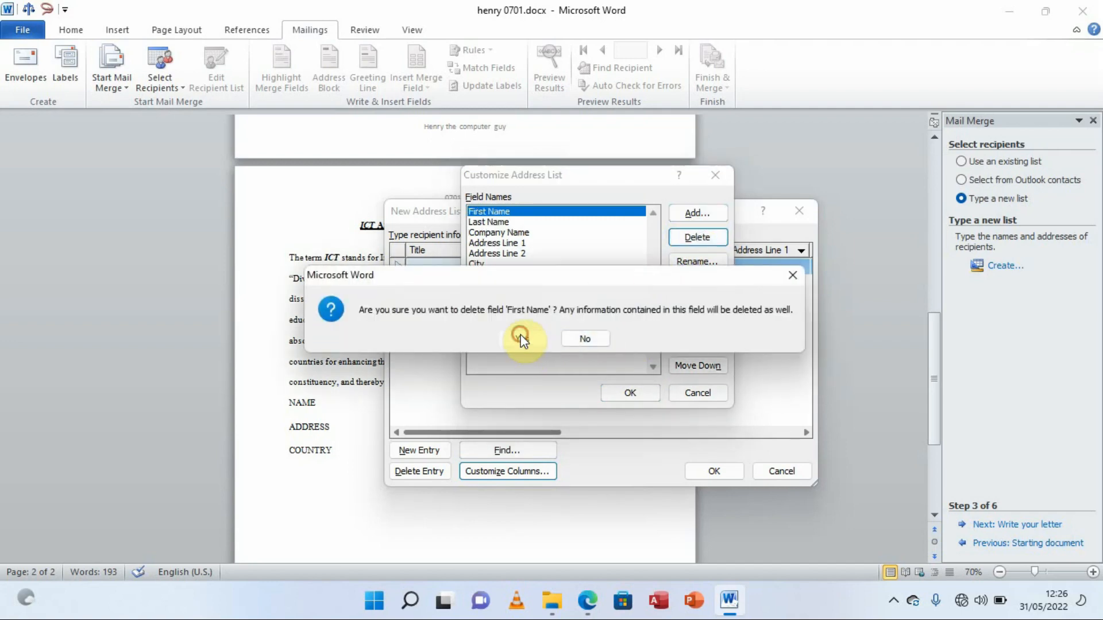
{"action": "left_click", "coordinate": [520, 336]}
{"action": "left_click", "coordinate": [694, 237]}
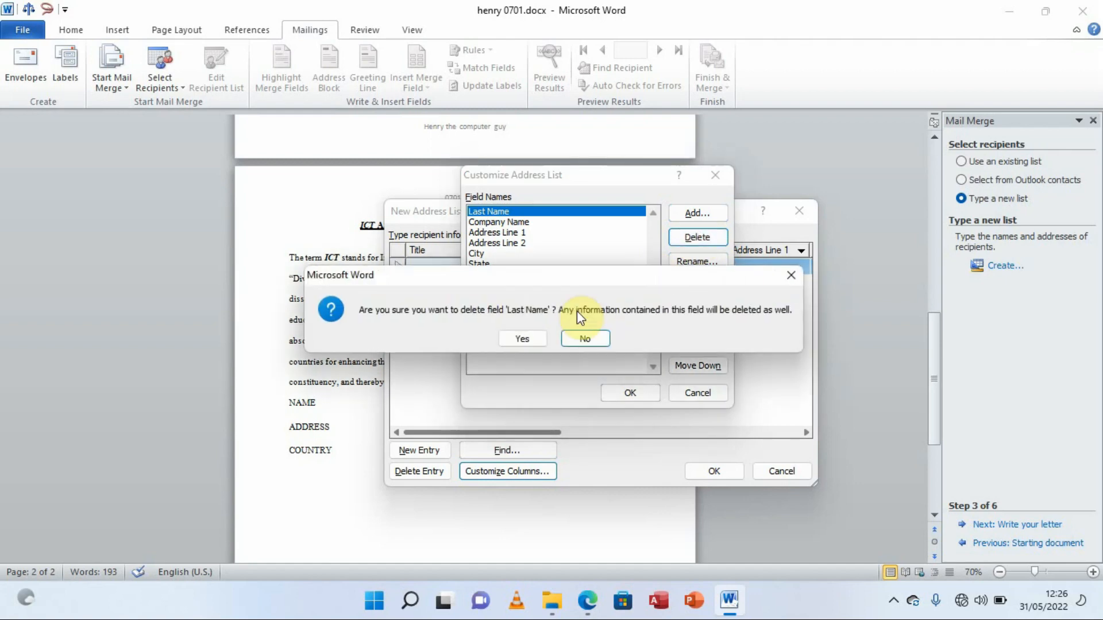
{"action": "left_click", "coordinate": [524, 337]}
{"action": "left_click", "coordinate": [691, 240]}
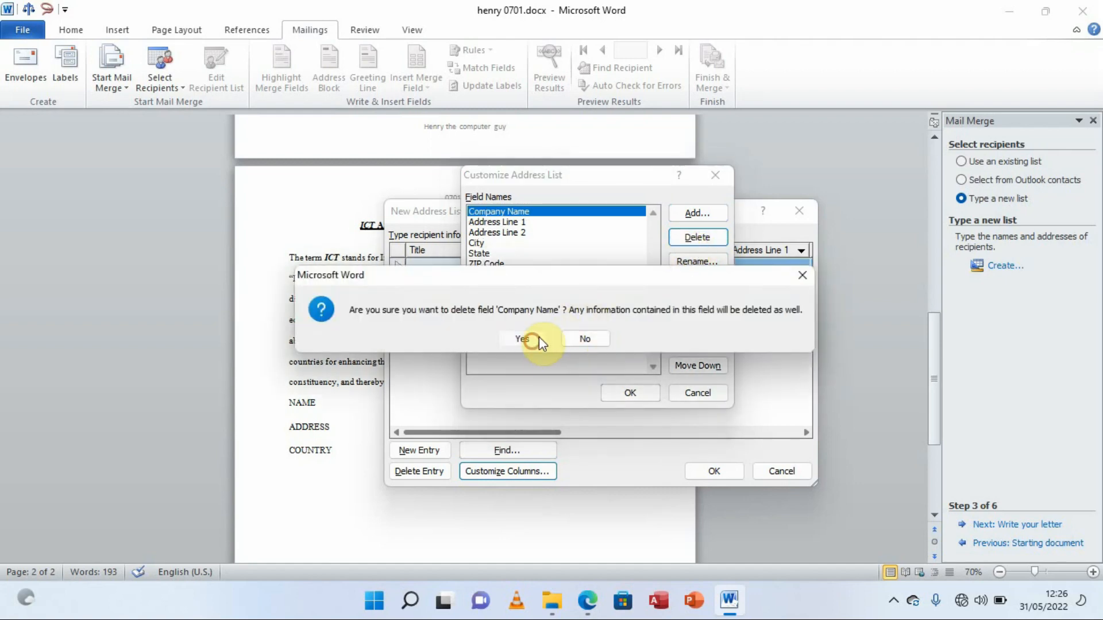
{"action": "left_click", "coordinate": [538, 336]}
Delete the Address Line 1, Address Line 2, City, State and ZIP Code fields
{"action": "left_click", "coordinate": [683, 245]}
{"action": "left_click", "coordinate": [531, 337]}
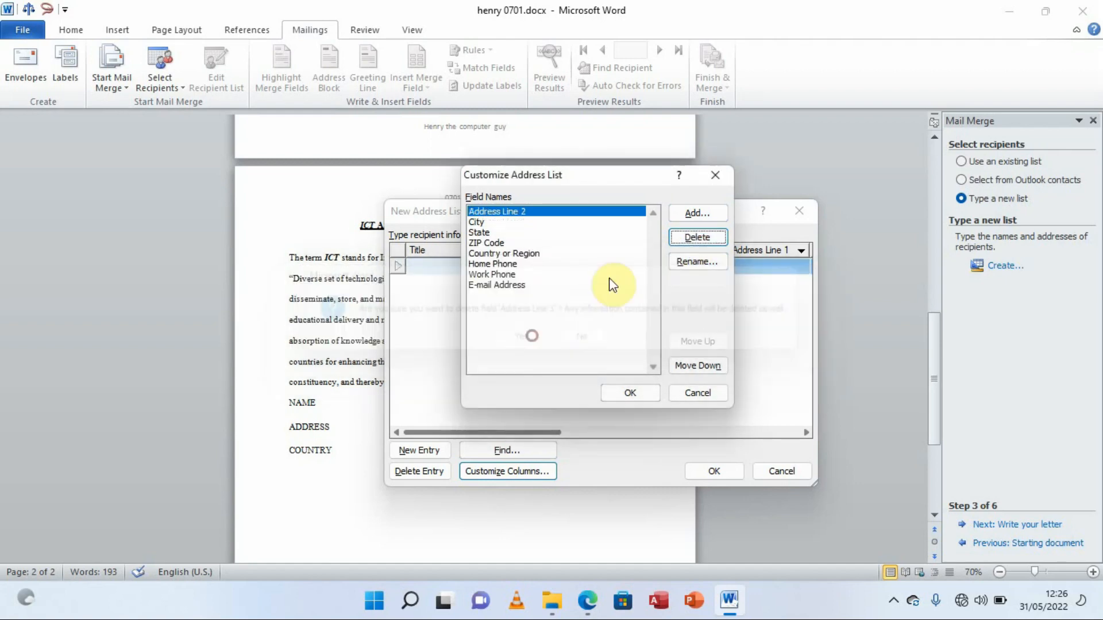
{"action": "left_click", "coordinate": [692, 240]}
{"action": "left_click", "coordinate": [525, 337]}
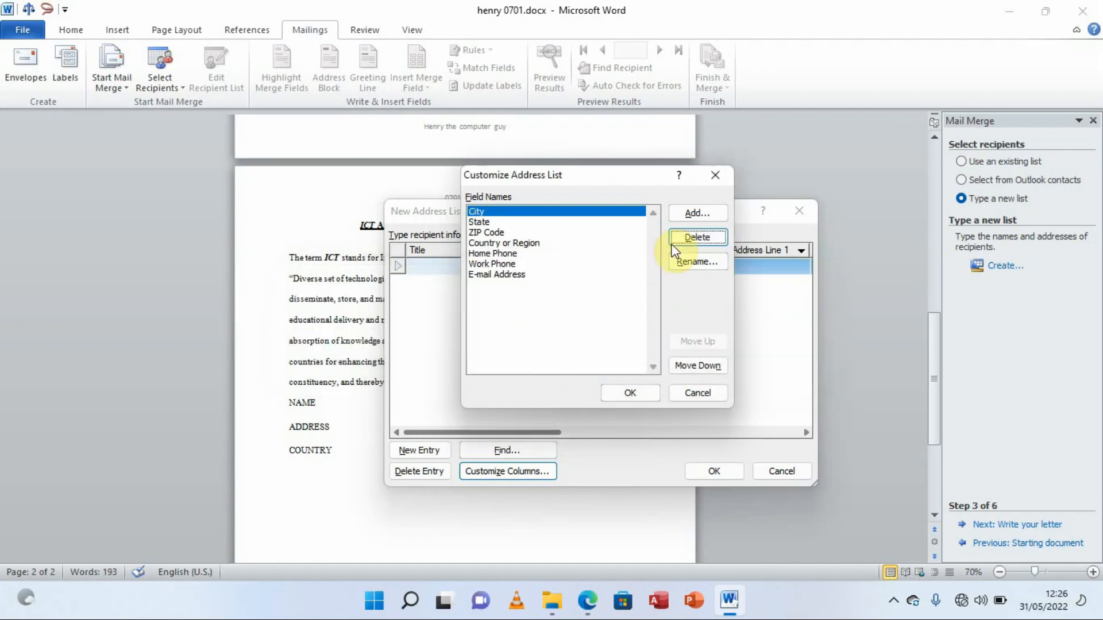
{"action": "left_click", "coordinate": [687, 238]}
{"action": "left_click", "coordinate": [529, 335]}
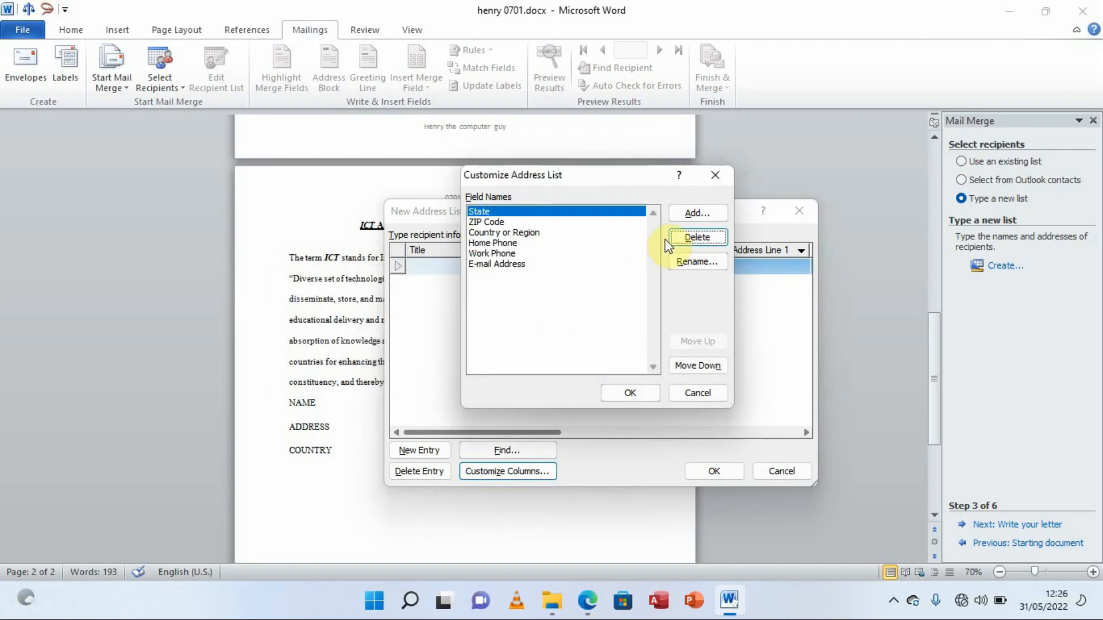
{"action": "left_click", "coordinate": [681, 238]}
{"action": "left_click", "coordinate": [520, 336]}
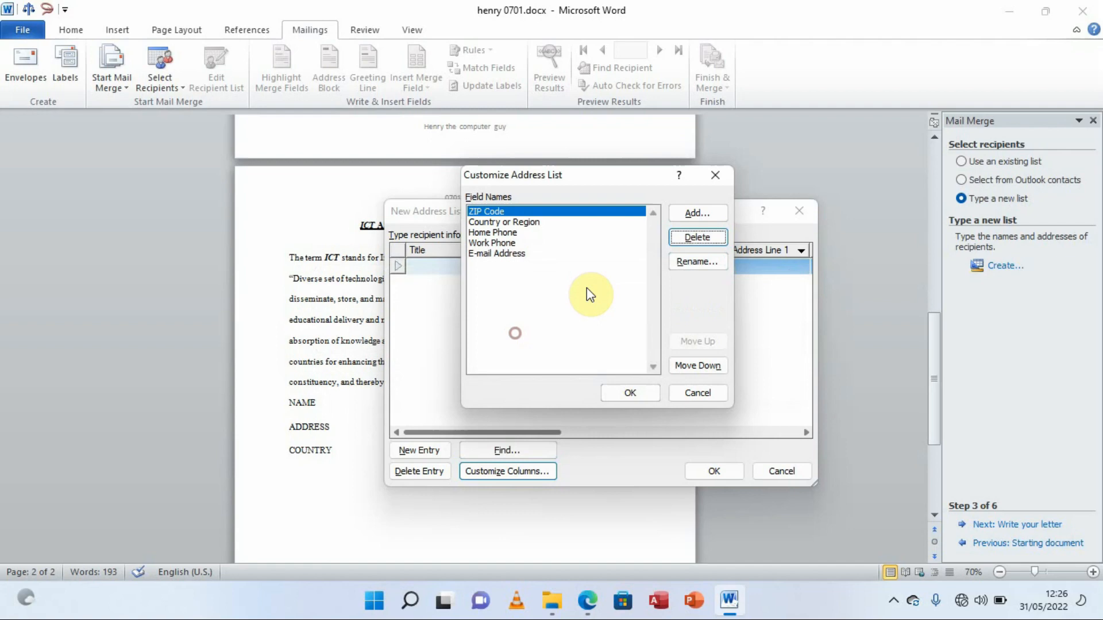
{"action": "left_click", "coordinate": [684, 239]}
{"action": "left_click", "coordinate": [533, 340]}
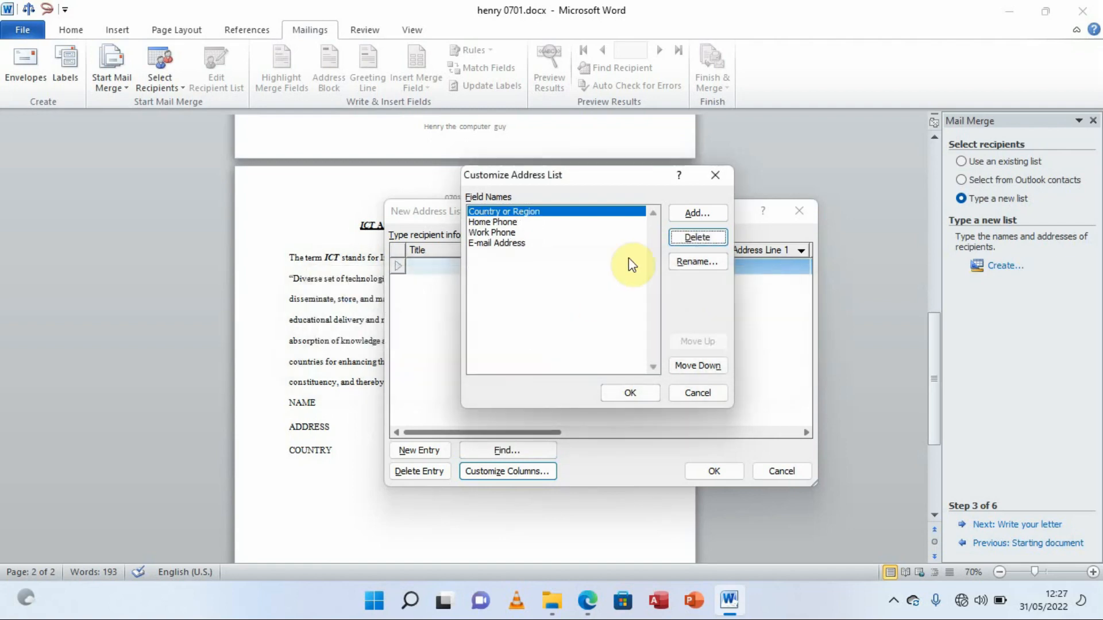
Delete the remaining Country or Region, Home Phone, Work Phone and E-mail Address fields
{"action": "left_click", "coordinate": [681, 239]}
{"action": "left_click", "coordinate": [533, 339]}
{"action": "left_click", "coordinate": [684, 238]}
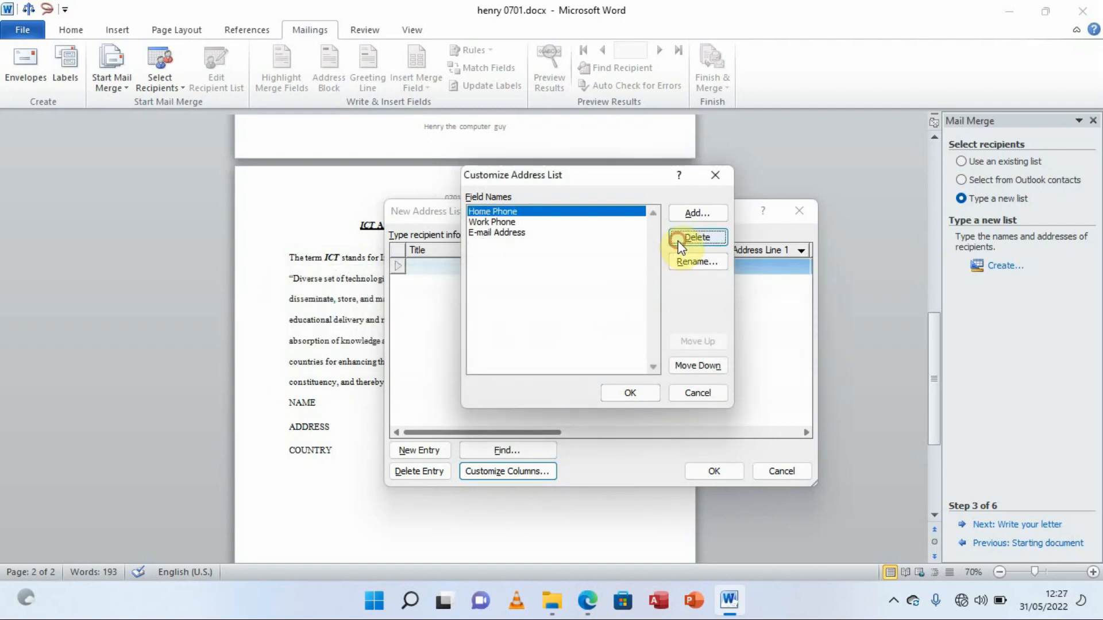
{"action": "left_click", "coordinate": [529, 340]}
{"action": "left_click", "coordinate": [681, 238]}
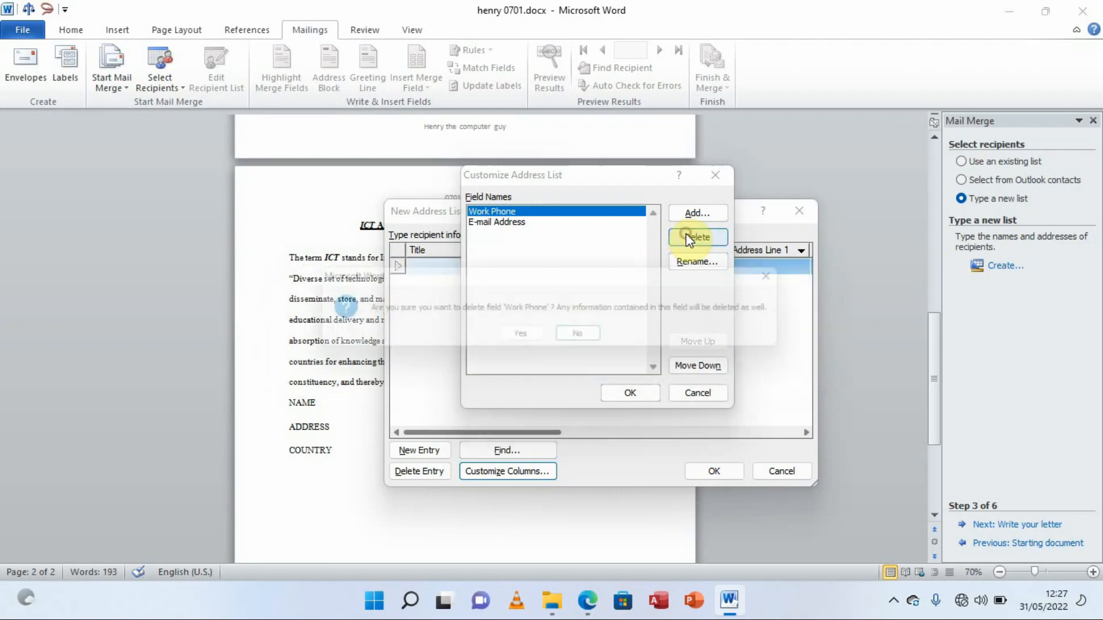
{"action": "left_click", "coordinate": [526, 332]}
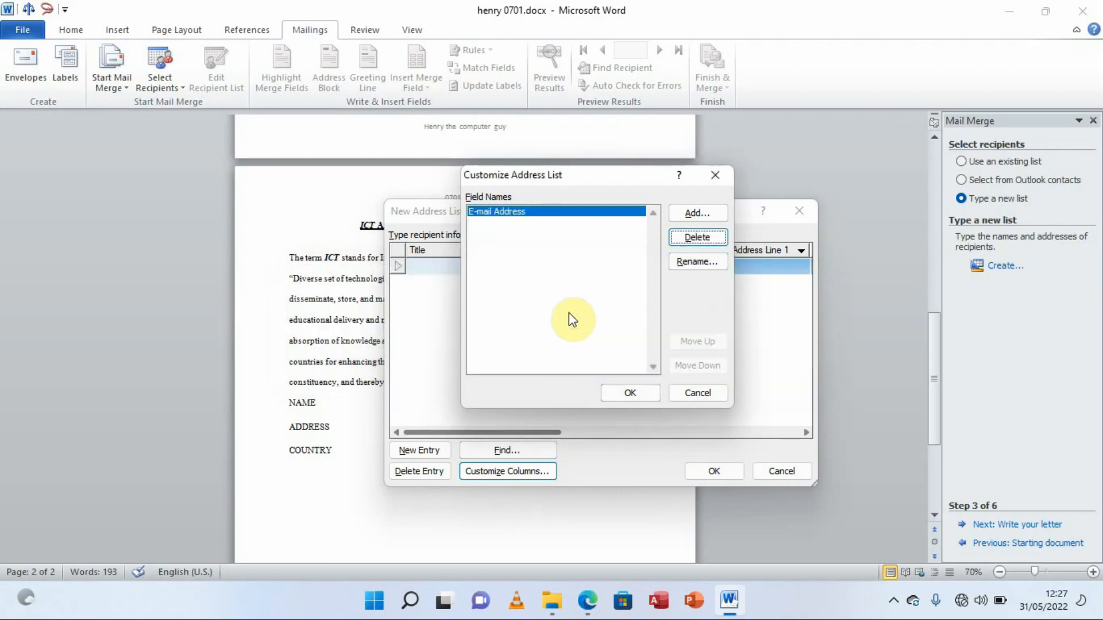
{"action": "left_click", "coordinate": [684, 240]}
{"action": "left_click", "coordinate": [535, 338]}
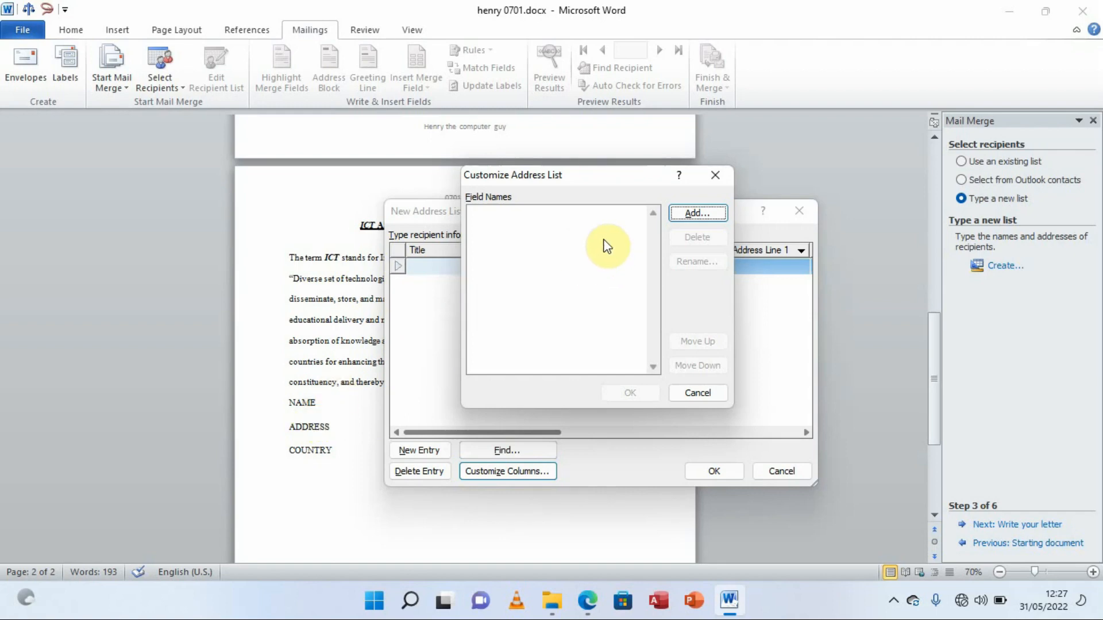
Add the fields NAME, ADDRESS and COUNTRY to the recipient list and apply them
{"action": "left_click", "coordinate": [692, 217]}
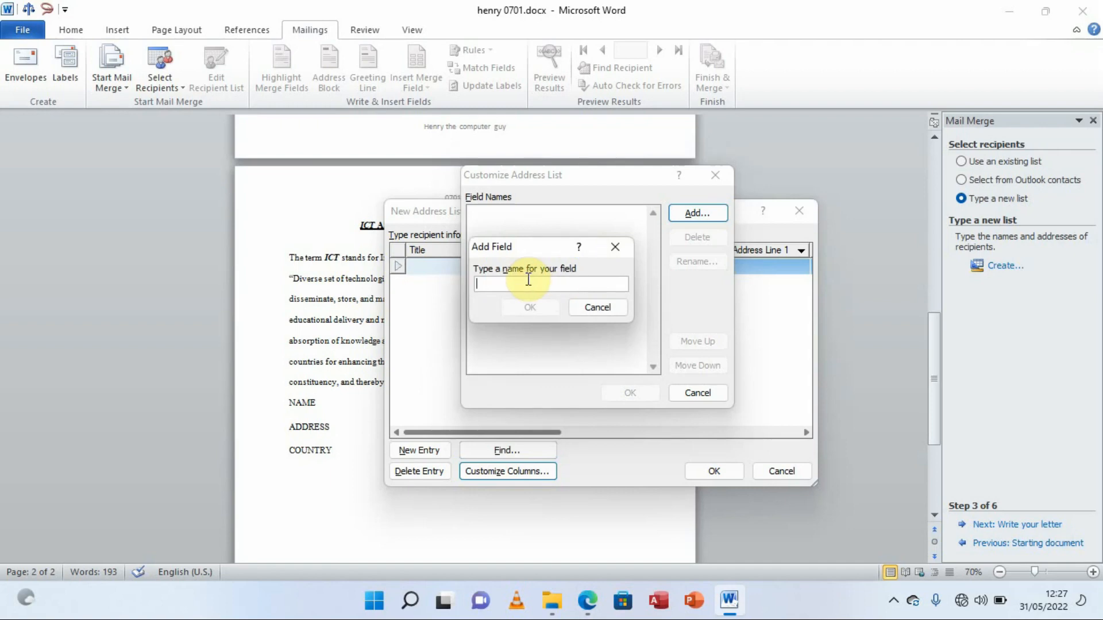
{"action": "type", "text": "NAME"}
{"action": "left_click", "coordinate": [530, 307]}
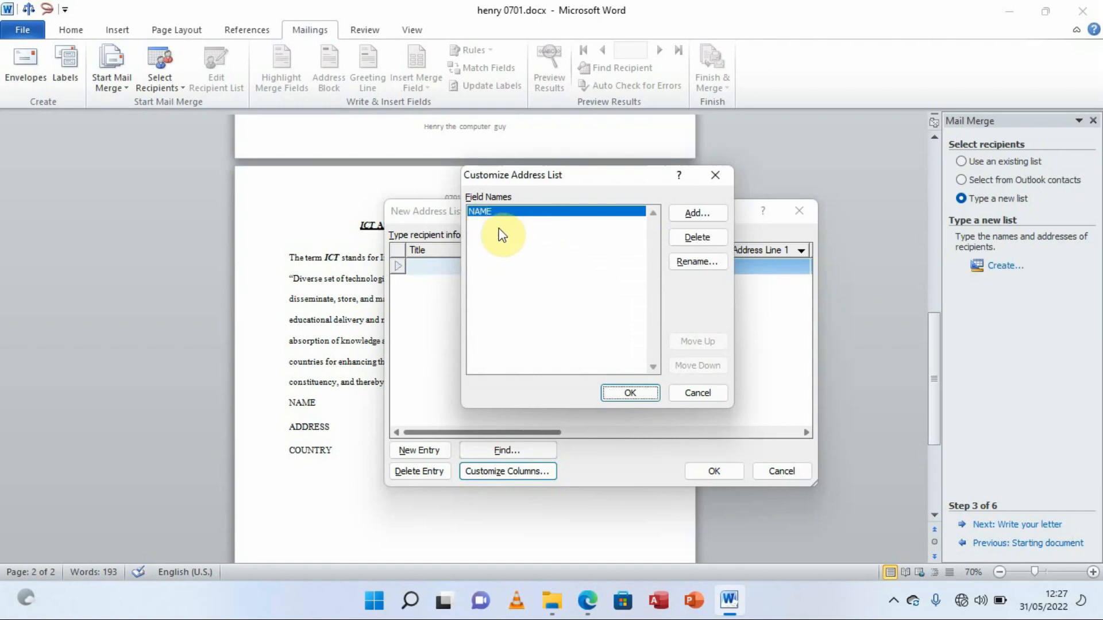
{"action": "left_click", "coordinate": [696, 216]}
{"action": "type", "text": "ADD"}
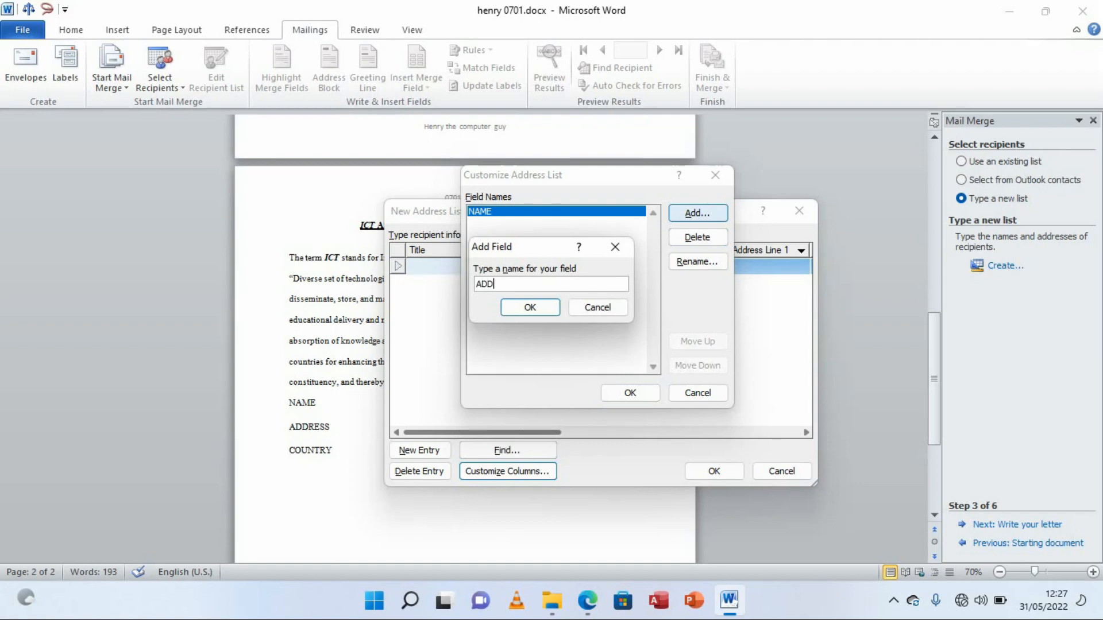
{"action": "type", "text": "RESS"}
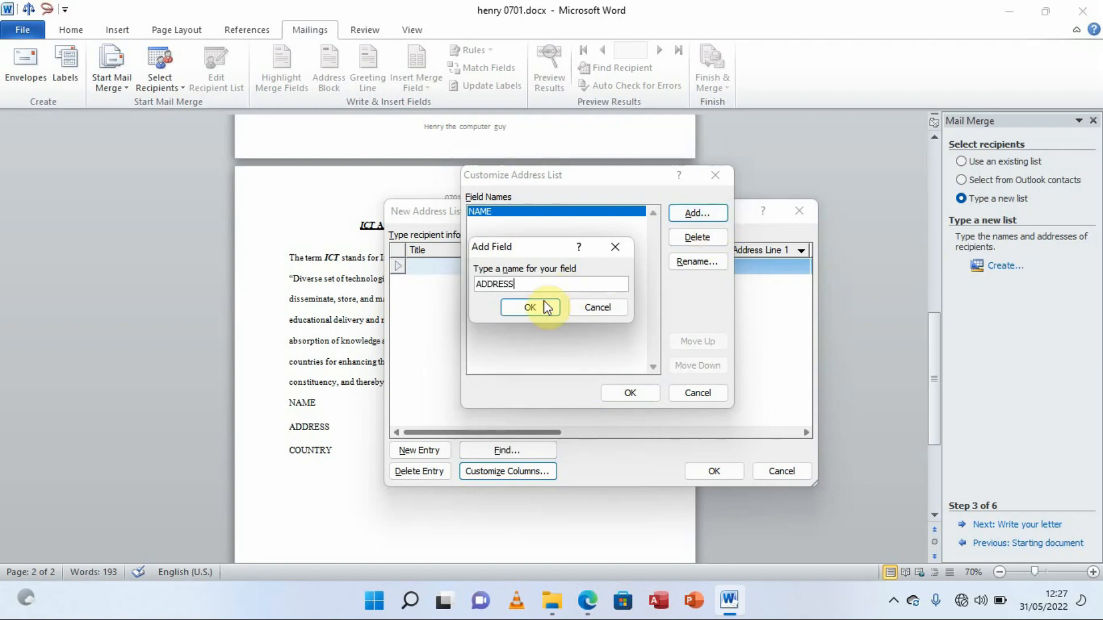
{"action": "left_click", "coordinate": [527, 309]}
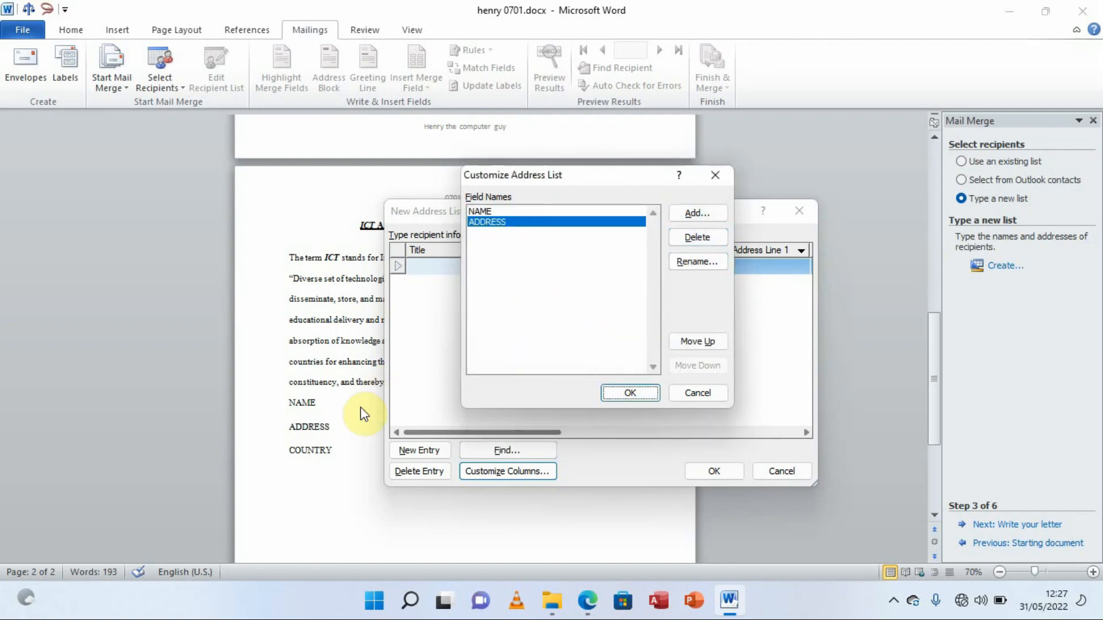
{"action": "left_click", "coordinate": [698, 214]}
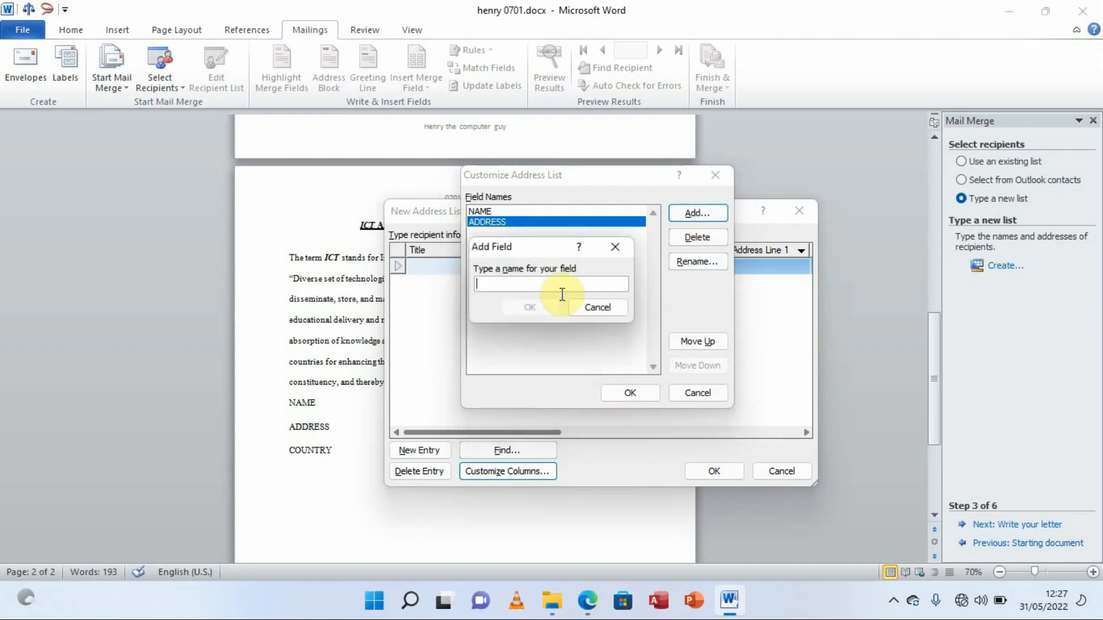
{"action": "type", "text": "COUNTRY"}
{"action": "left_click", "coordinate": [531, 307]}
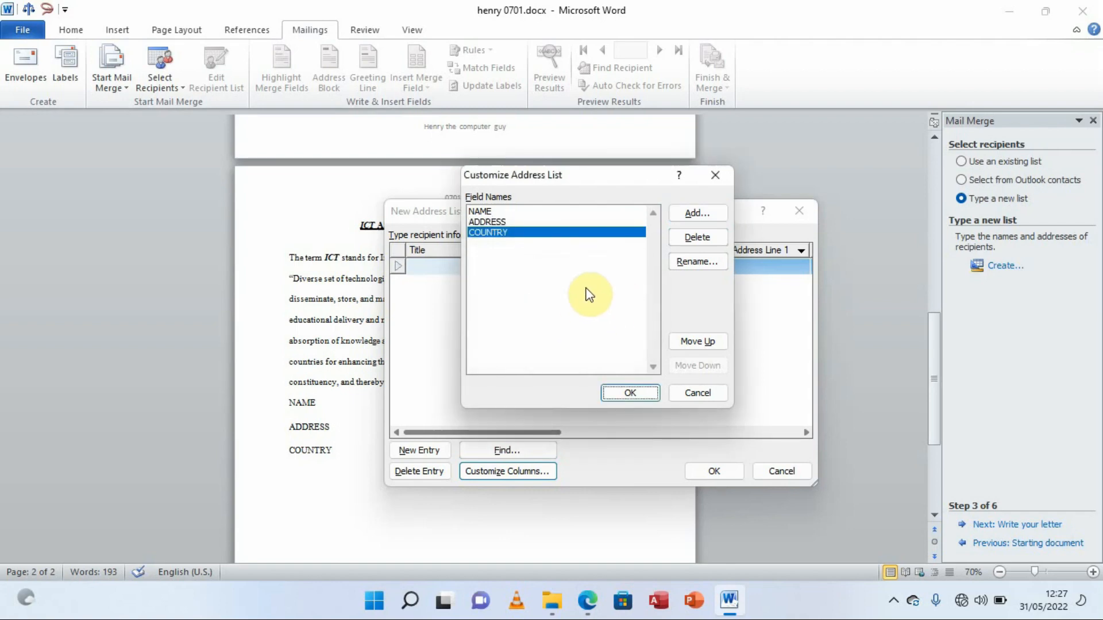
{"action": "left_click", "coordinate": [631, 393]}
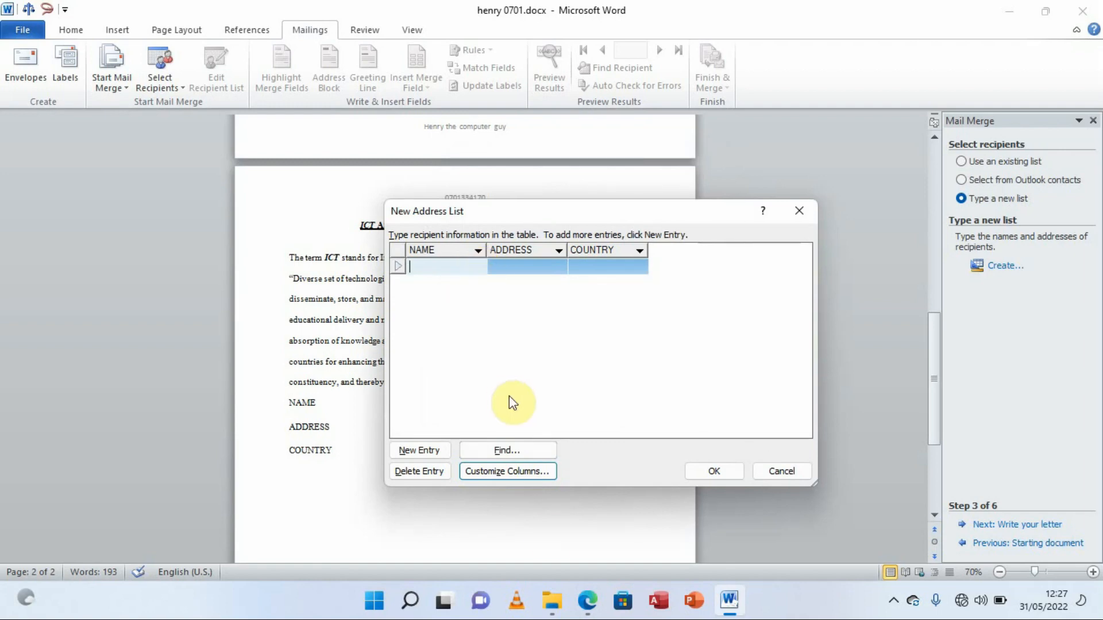
View the recipient table in the exam PDF in Edge, then return to Word
{"action": "left_click", "coordinate": [584, 598]}
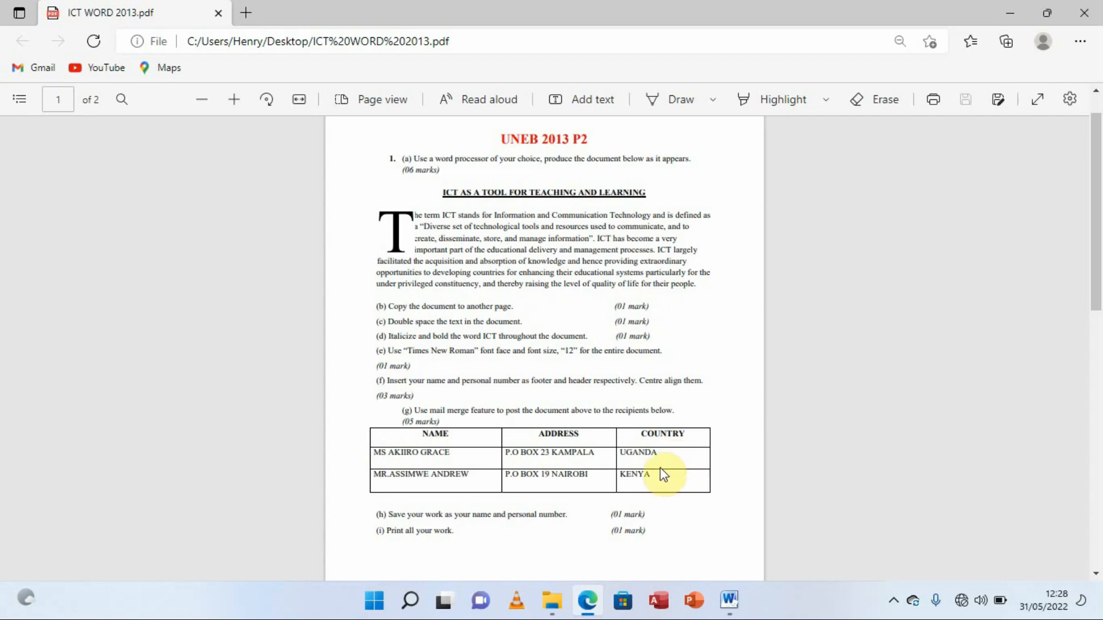
{"action": "left_click", "coordinate": [732, 598]}
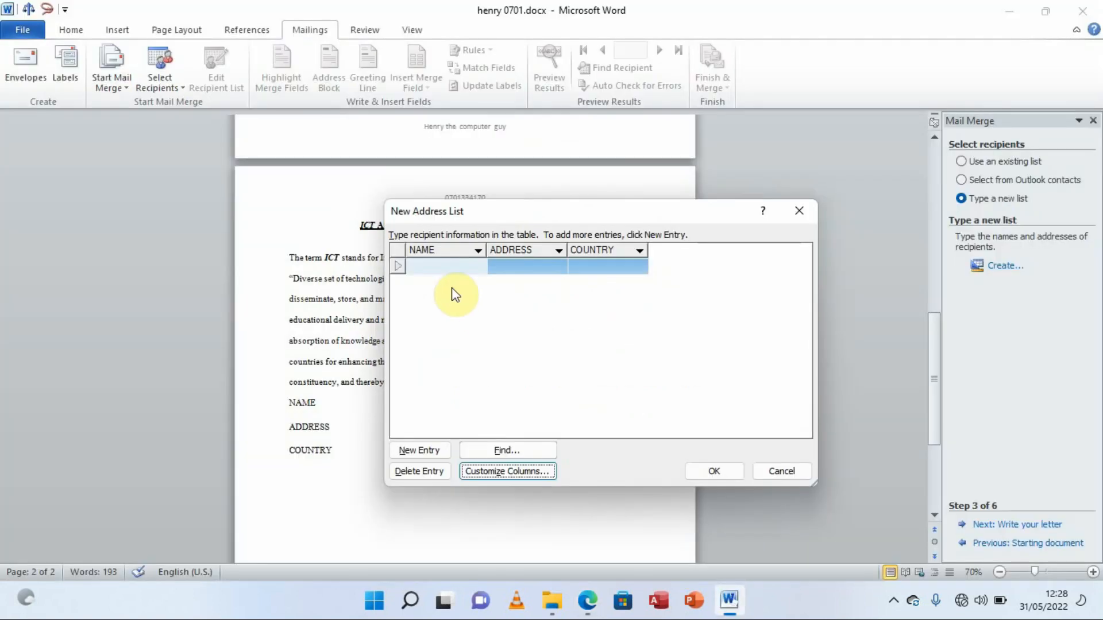
Widen the three columns and enter the first recipient's name, Kampala postal address and country UGANDA
{"action": "left_click_drag", "start_coordinate": [485, 248], "coordinate": [515, 250]}
{"action": "left_click_drag", "start_coordinate": [596, 254], "coordinate": [634, 250]}
{"action": "left_click_drag", "start_coordinate": [712, 248], "coordinate": [773, 248]}
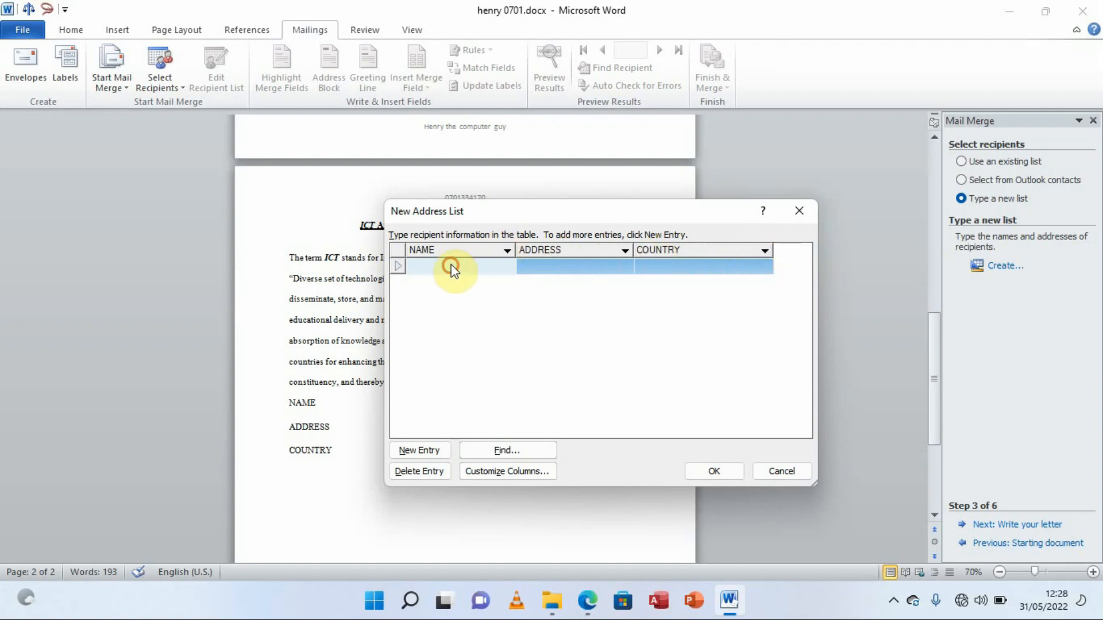
{"action": "left_click", "coordinate": [452, 265]}
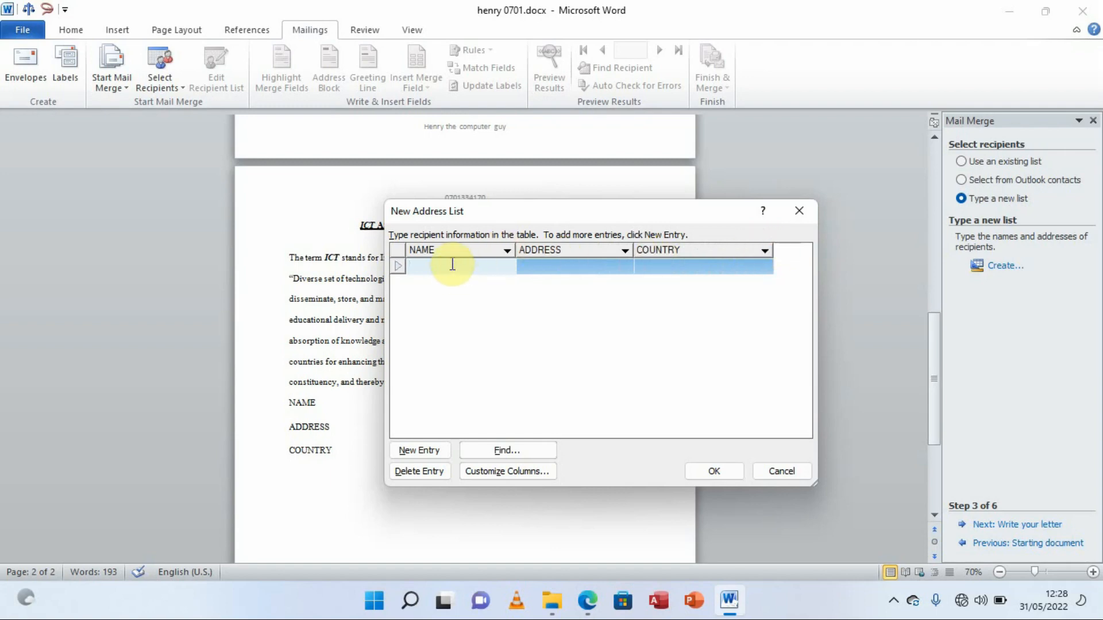
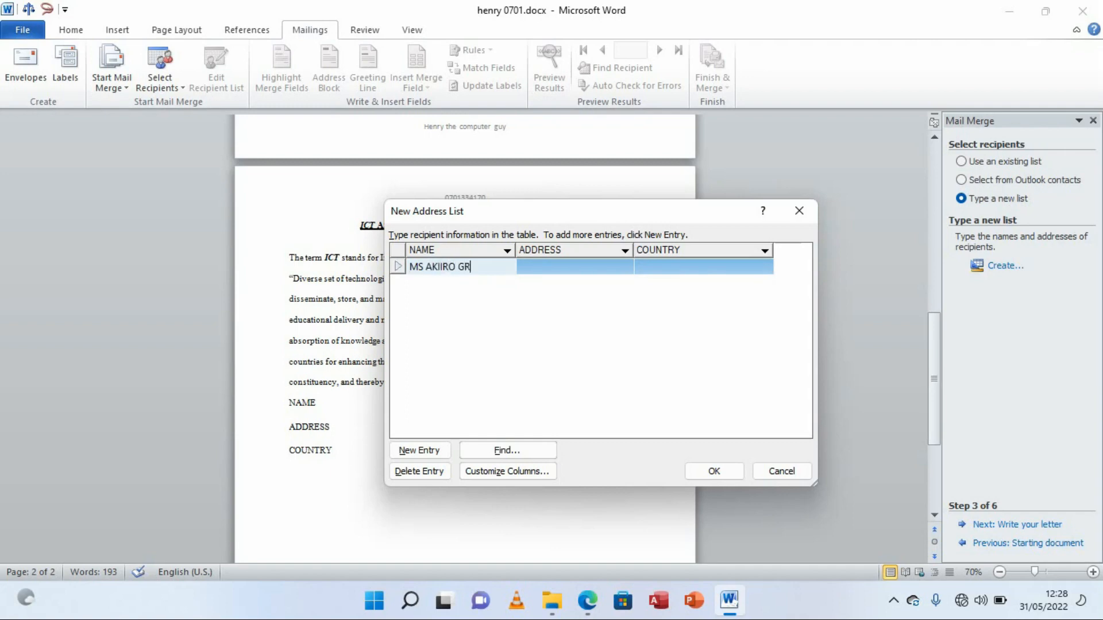
{"action": "left_click", "coordinate": [540, 267]}
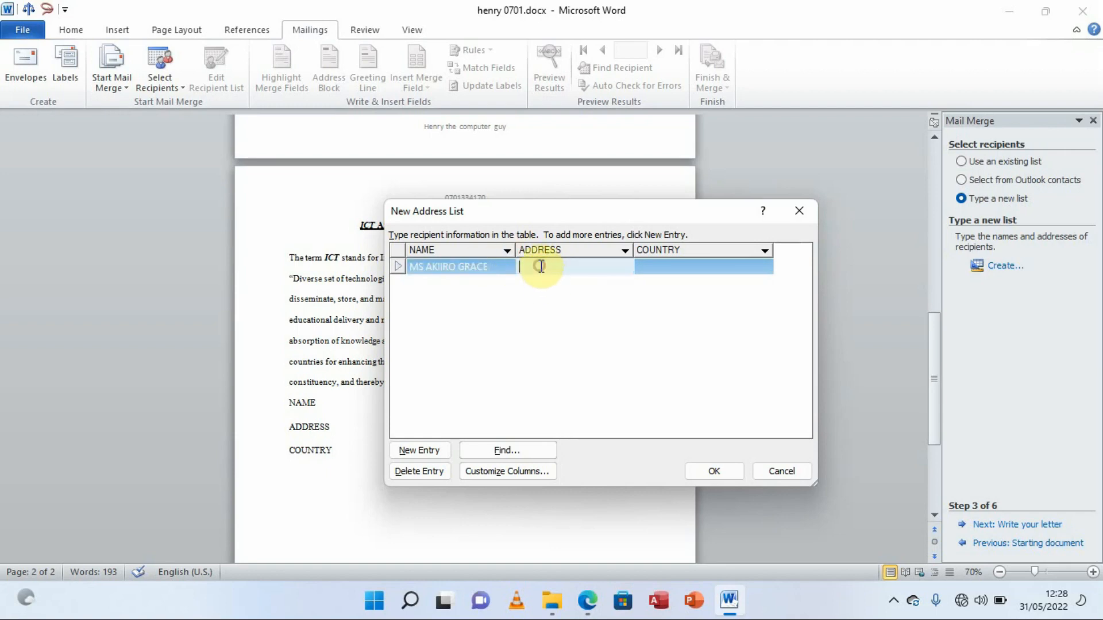
{"action": "type", "text": "P.O"}
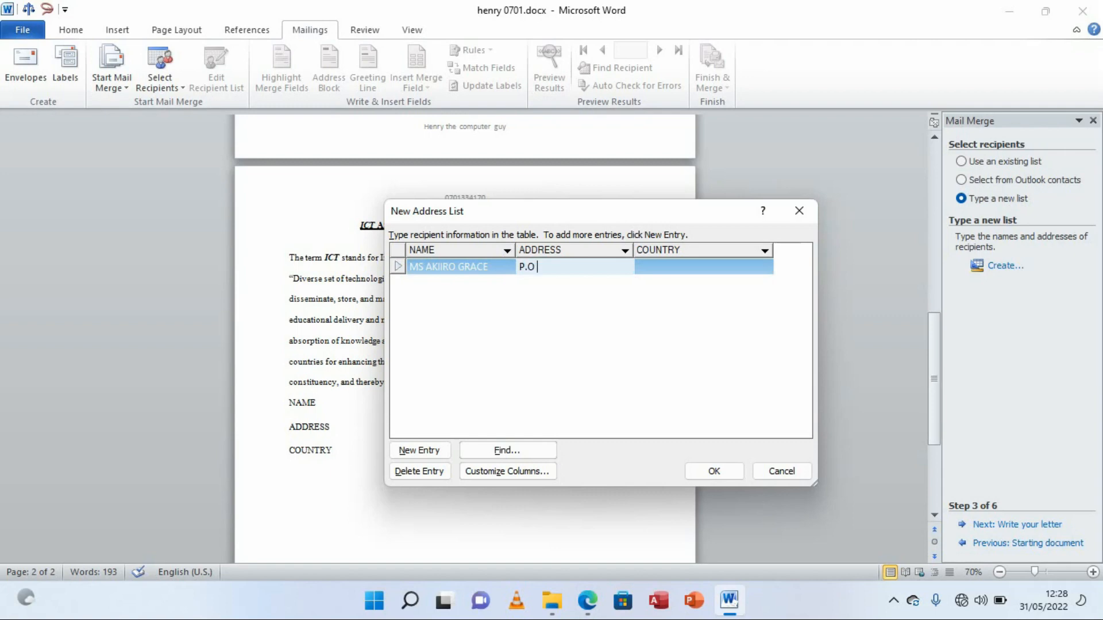
{"action": "type", "text": " BOX 23 KAMPALA"}
{"action": "left_click", "coordinate": [676, 267]}
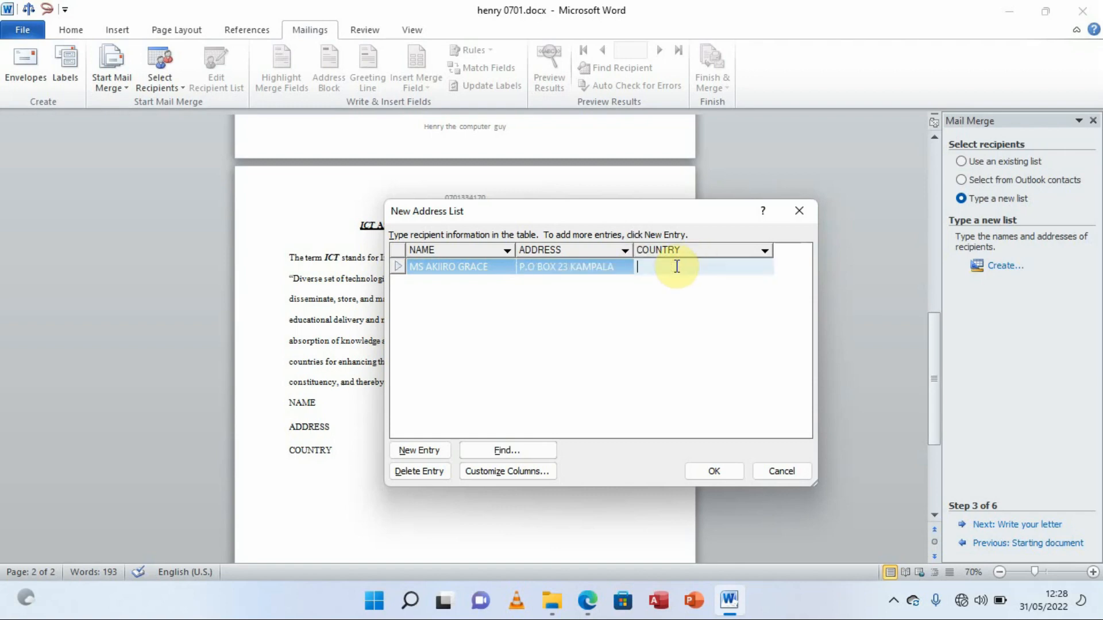
{"action": "type", "text": "UGA"}
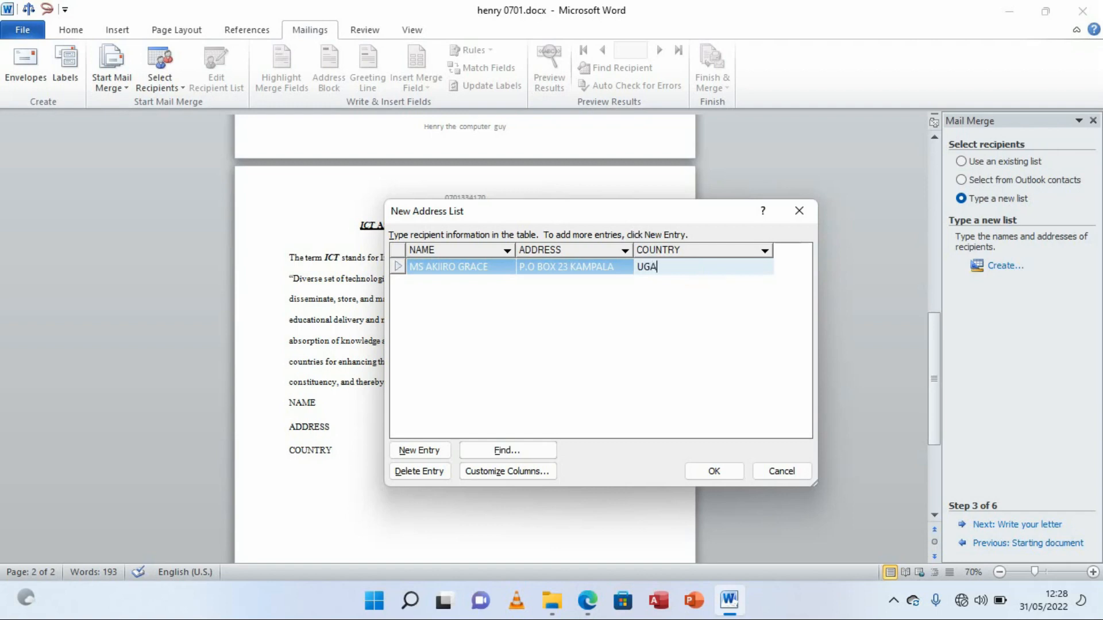
{"action": "type", "text": "NDA"}
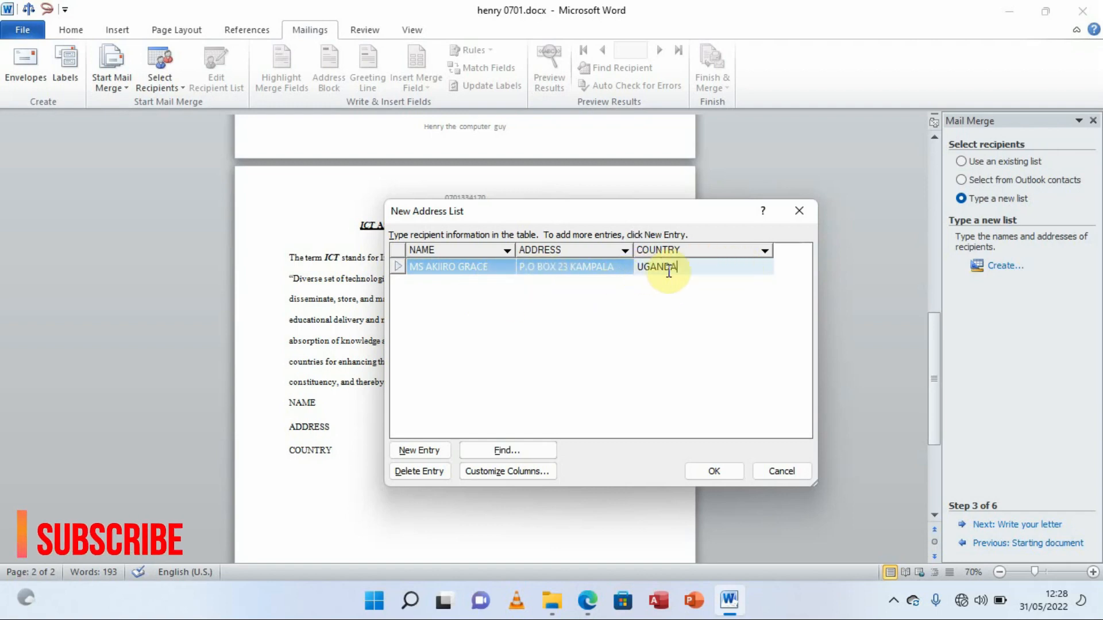
Add a second recipient with their name, a Nairobi postal address and country KENYA, then accept the list
{"action": "left_click", "coordinate": [413, 451]}
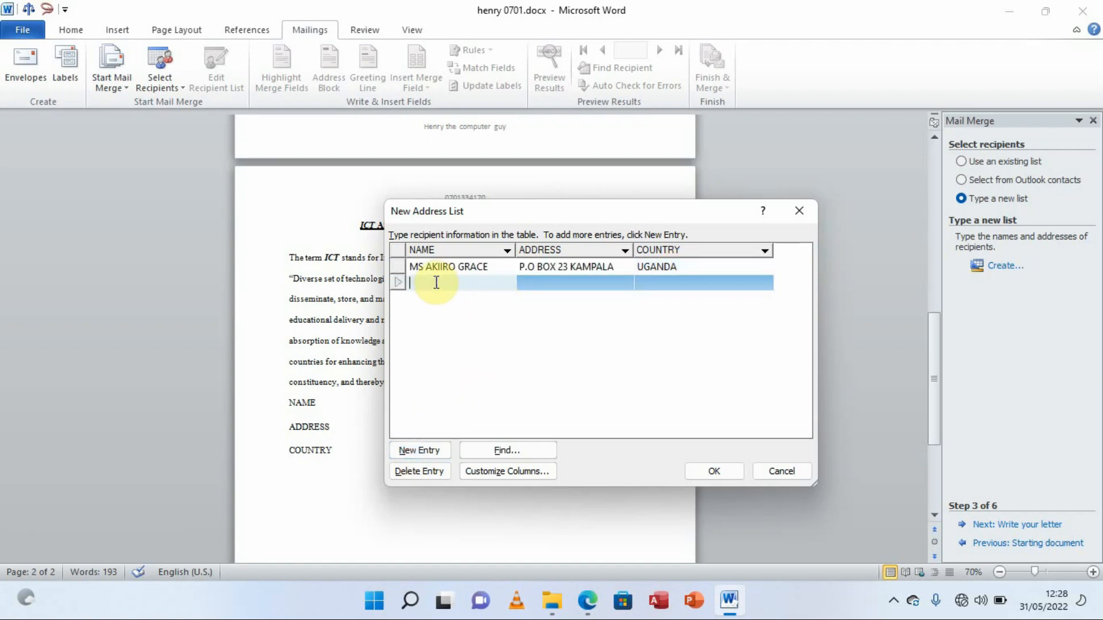
{"action": "left_click", "coordinate": [436, 282]}
{"action": "left_click", "coordinate": [544, 287]}
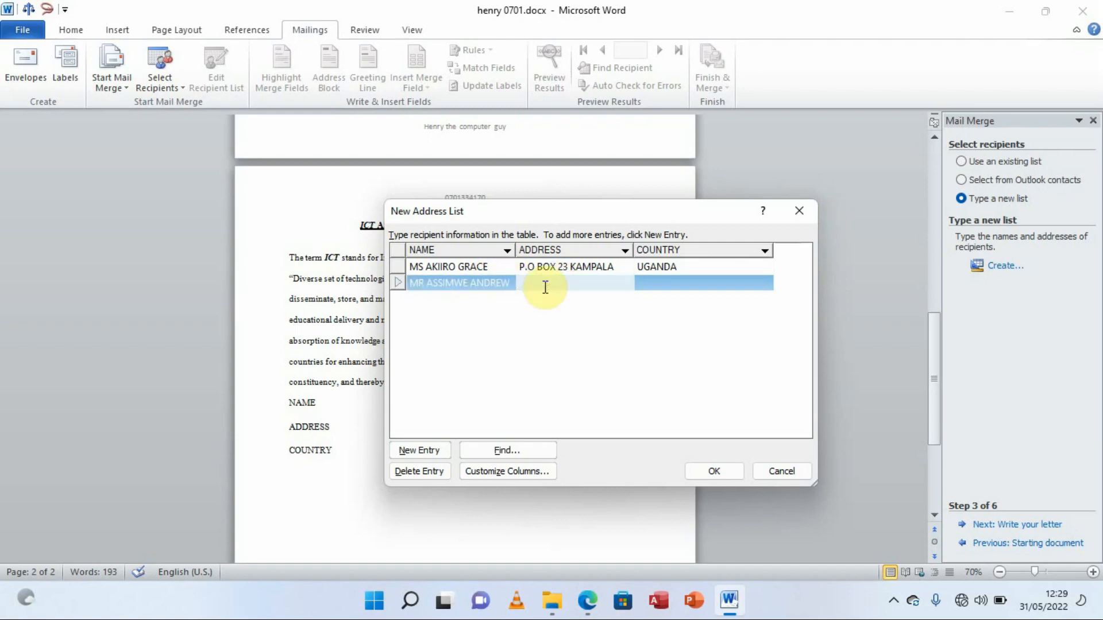
{"action": "type", "text": "P"}
{"action": "type", "text": ".O BOX 19 NAIROBI"}
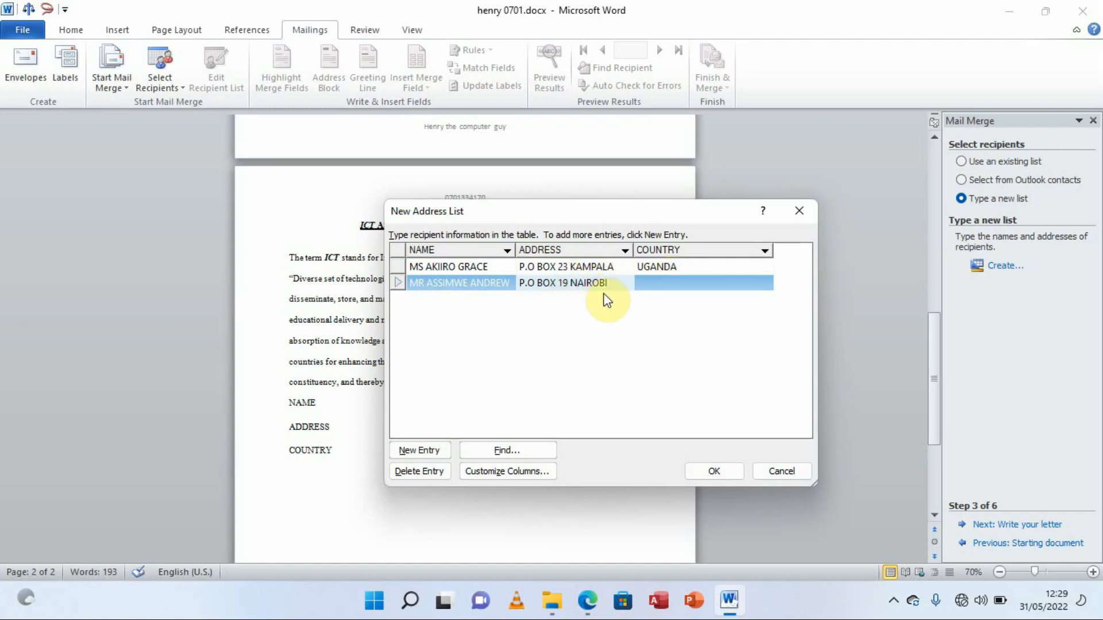
{"action": "left_click", "coordinate": [666, 282]}
{"action": "type", "text": "KENYA"}
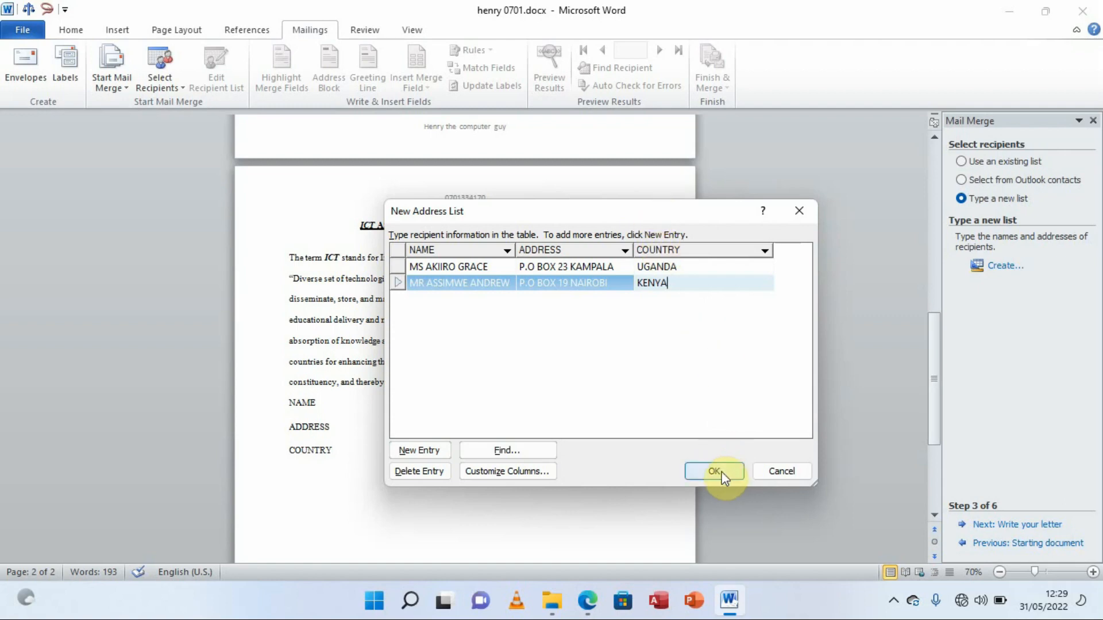
{"action": "left_click", "coordinate": [704, 472]}
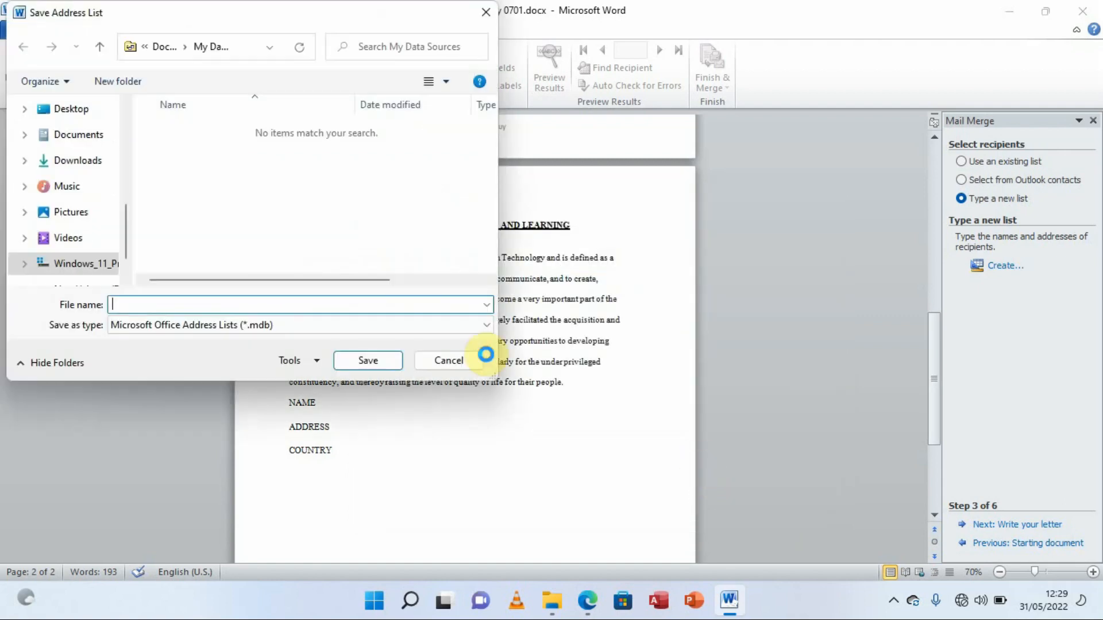
Save the address list as LIST OF PEOPLE in the Desktop folder uneb 2013 p2
{"action": "left_click_drag", "start_coordinate": [190, 19], "coordinate": [442, 96]}
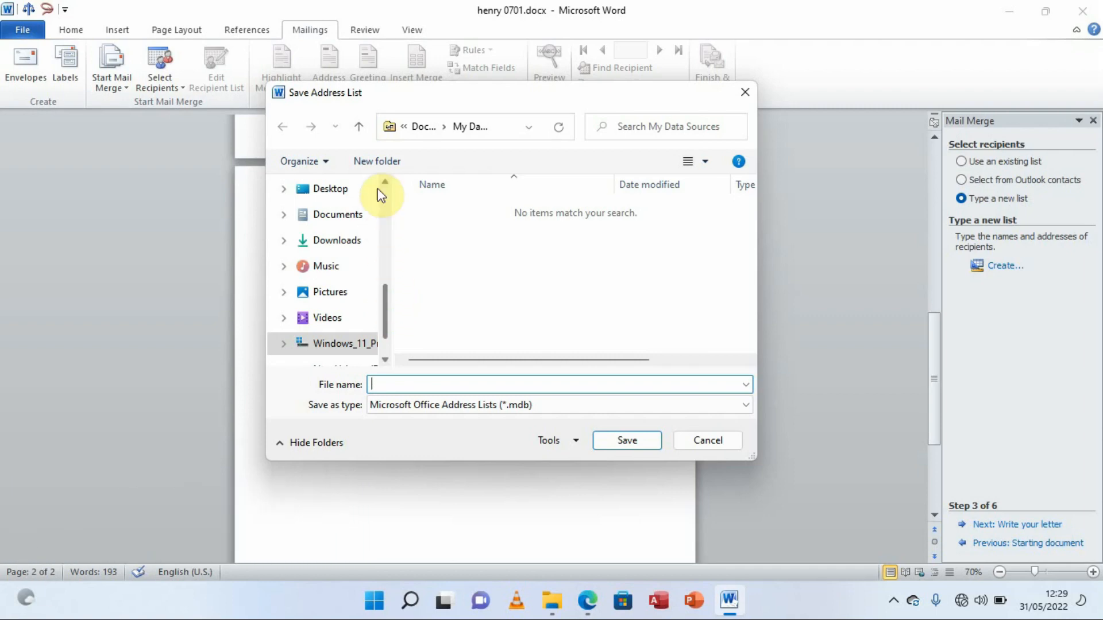
{"action": "left_click", "coordinate": [333, 189]}
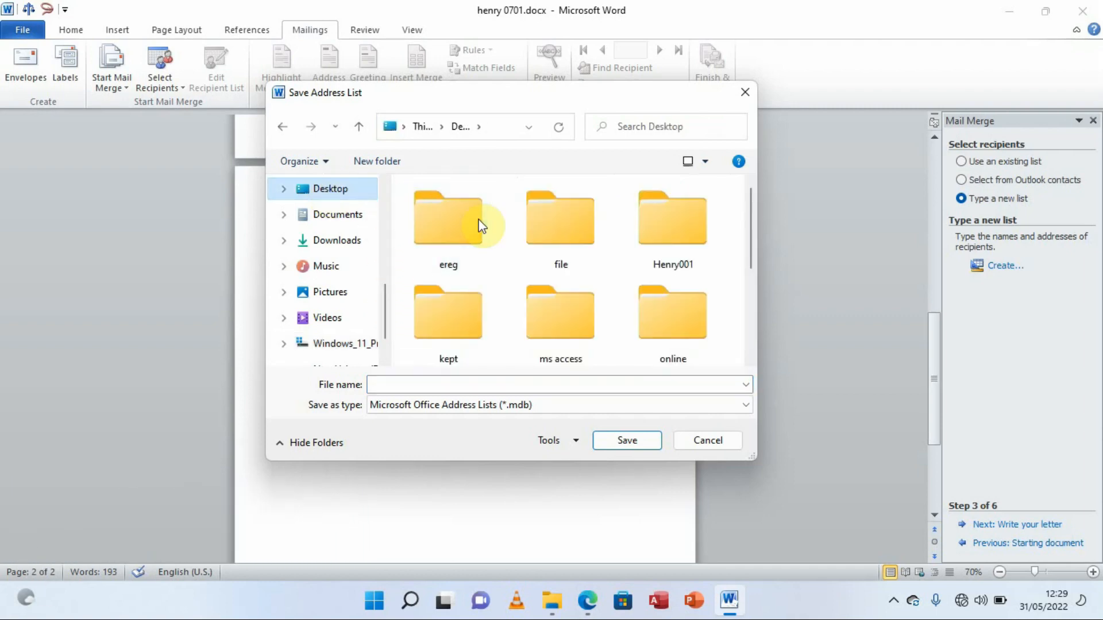
{"action": "left_click_drag", "start_coordinate": [750, 225], "coordinate": [745, 293]}
{"action": "left_click", "coordinate": [672, 264]}
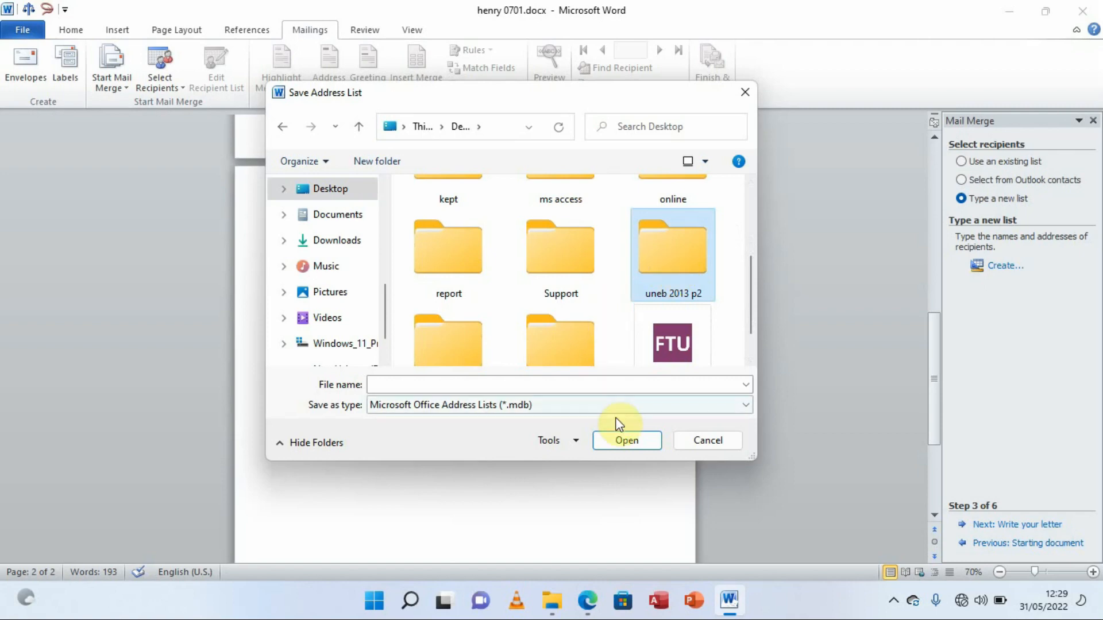
{"action": "left_click", "coordinate": [632, 444]}
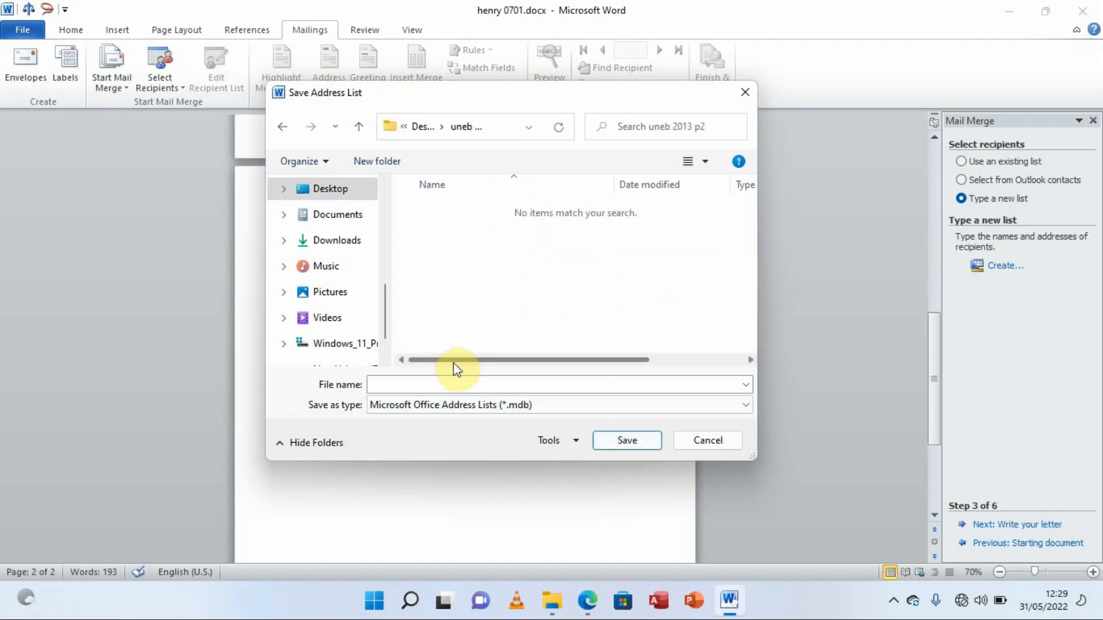
{"action": "left_click", "coordinate": [395, 382]}
{"action": "type", "text": "L"}
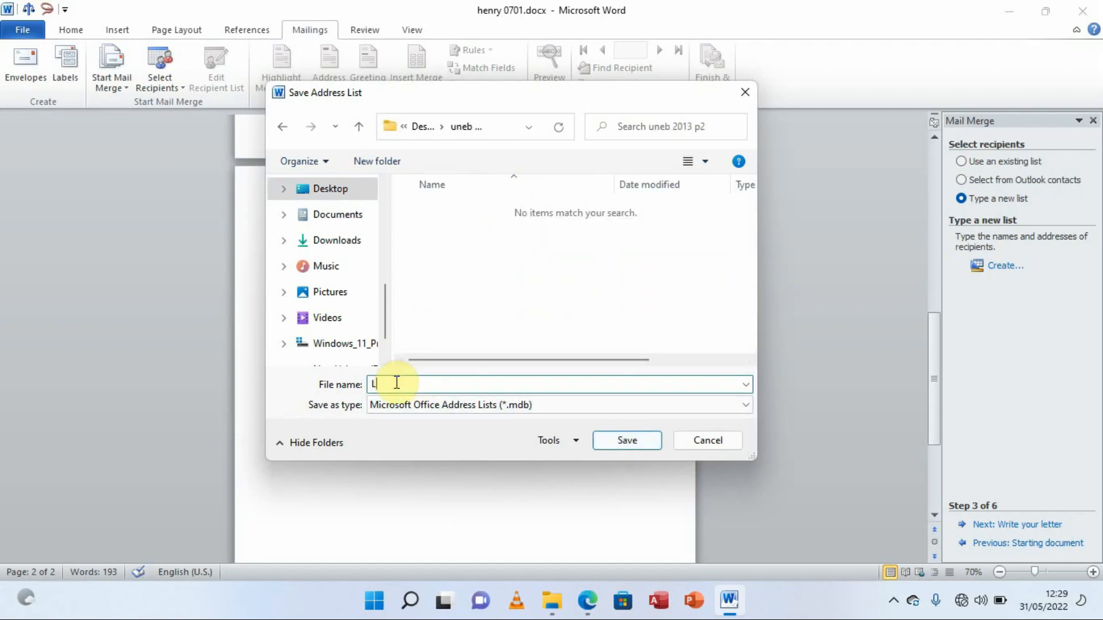
{"action": "type", "text": "IST"}
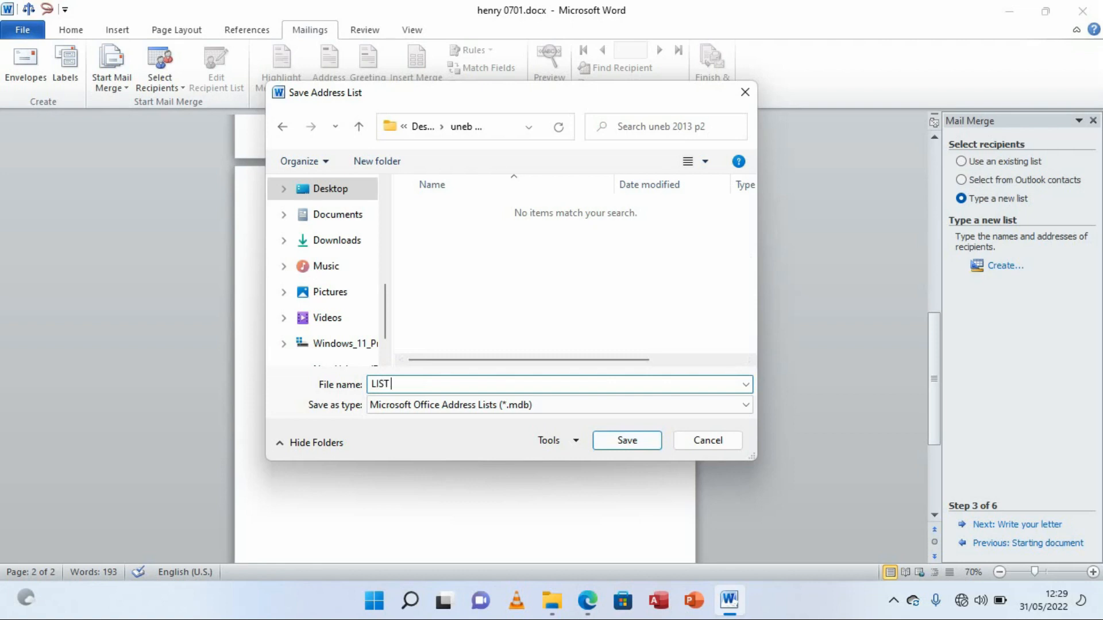
{"action": "type", "text": " OF PEOPLE"}
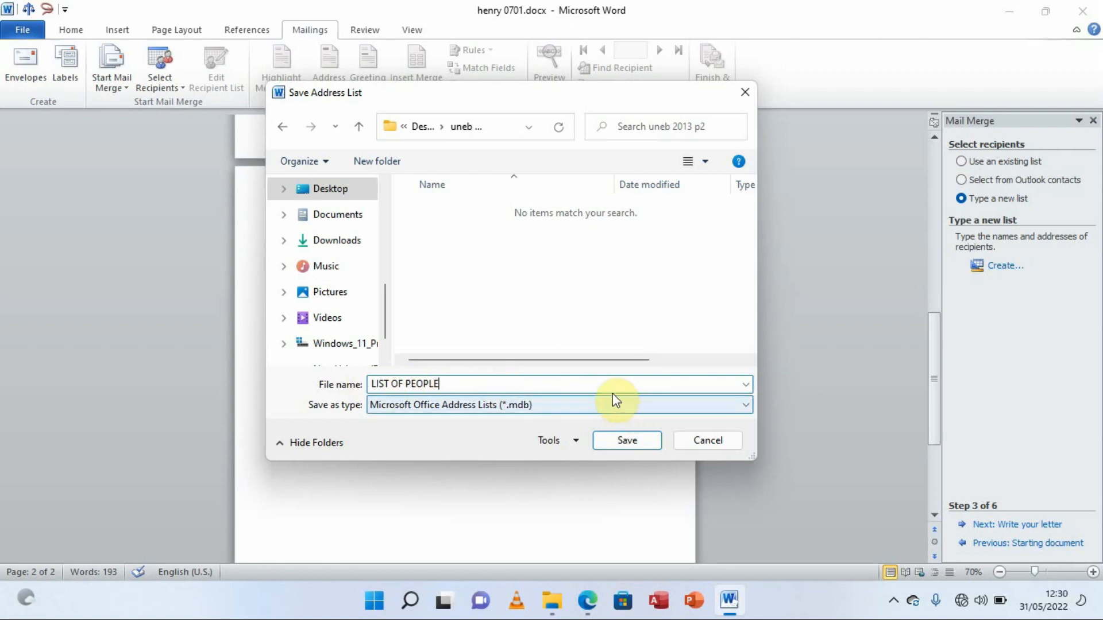
{"action": "left_click", "coordinate": [632, 440]}
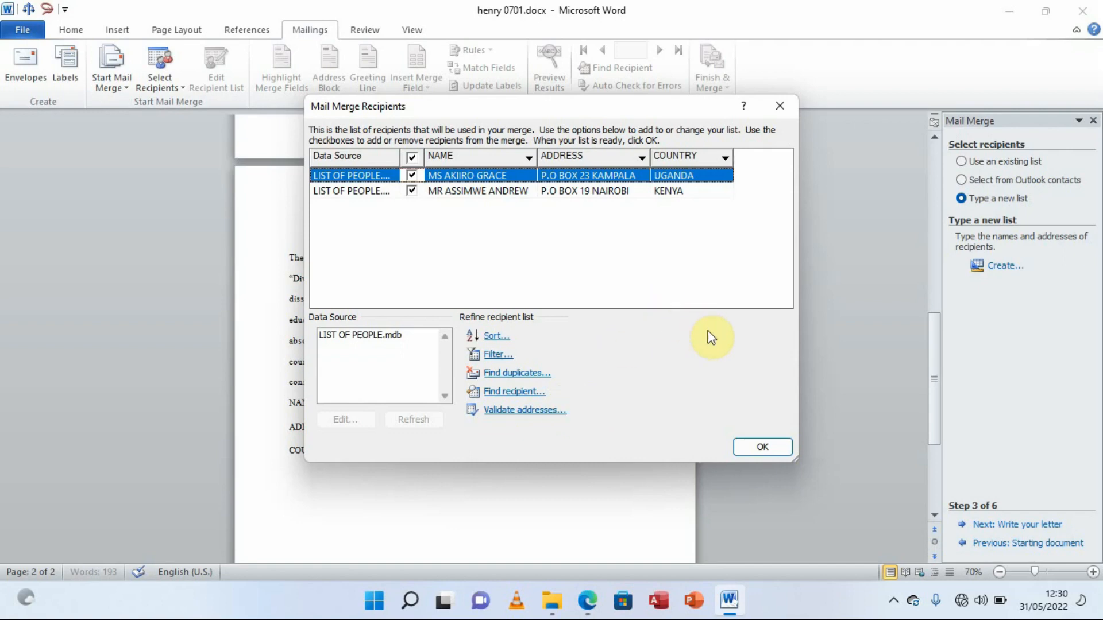
Accept the recipients, advance to Write your letter, and erase the NAME placeholder word
{"action": "left_click", "coordinate": [764, 447]}
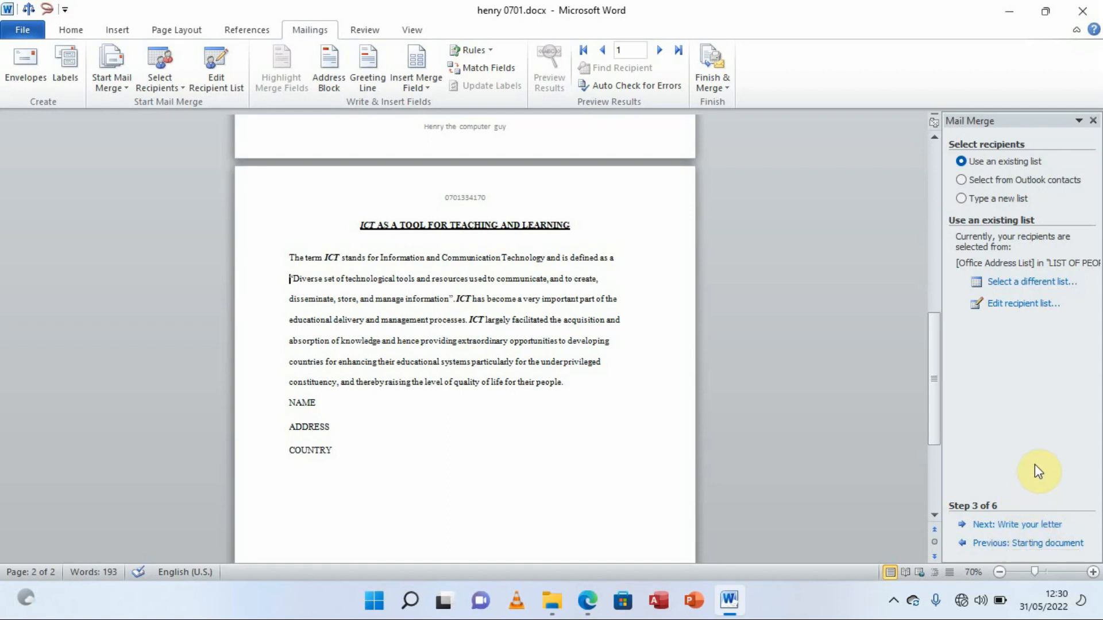
{"action": "left_click", "coordinate": [1023, 525]}
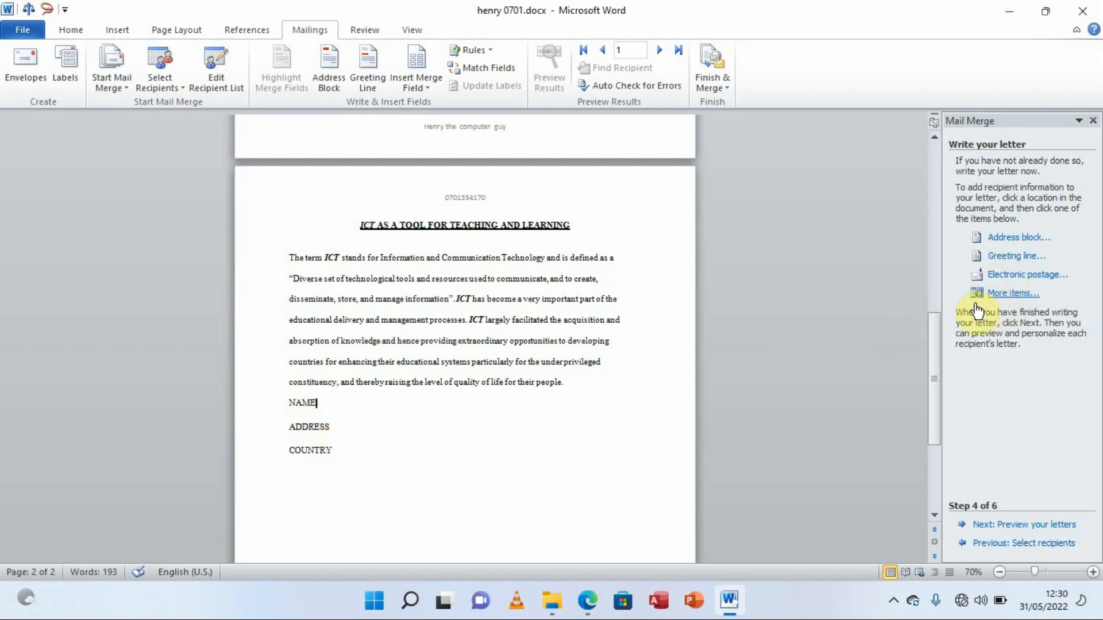
{"action": "left_click", "coordinate": [345, 417]}
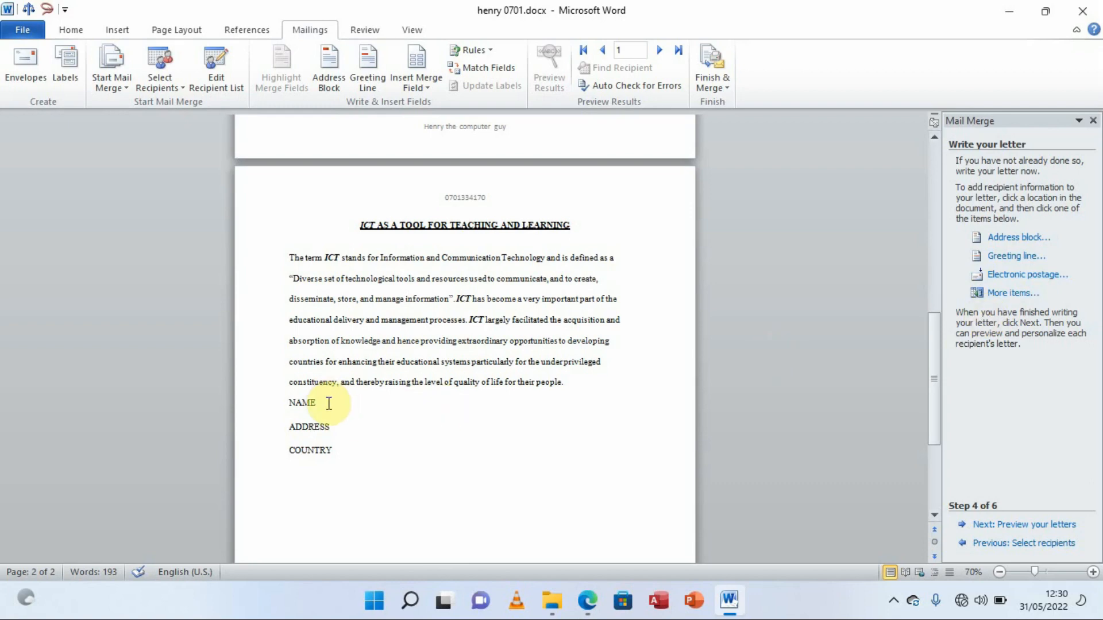
{"action": "key", "text": "BackSpace"}
{"action": "key", "text": "BackSpace"}
{"action": "key", "text": "BackSpace"}
{"action": "key", "text": "BackSpace"}
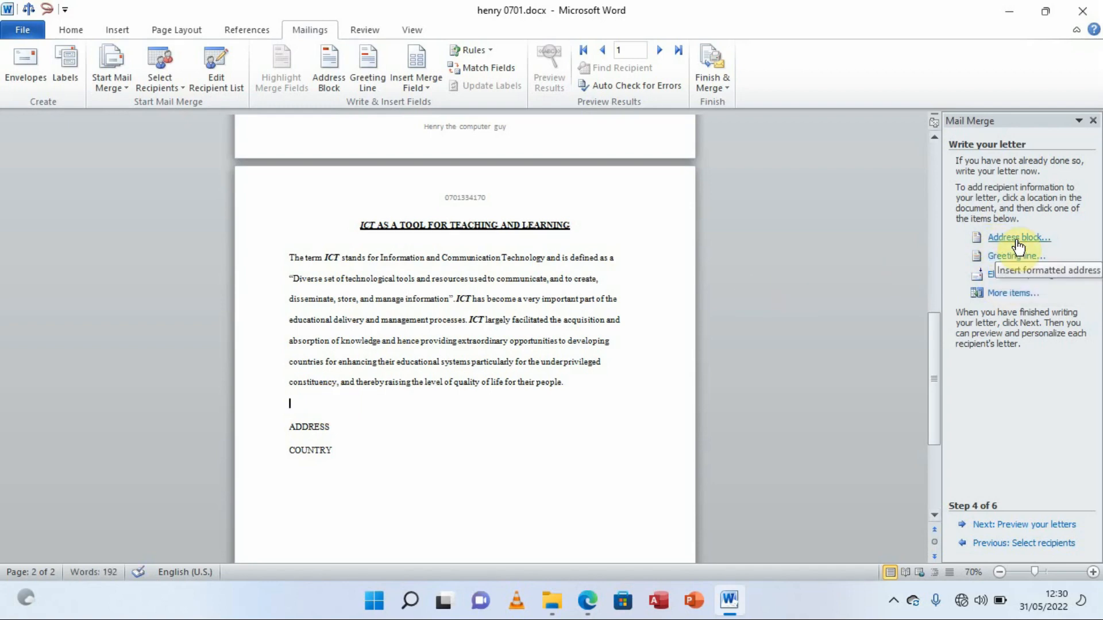
{"action": "left_click", "coordinate": [1009, 295]}
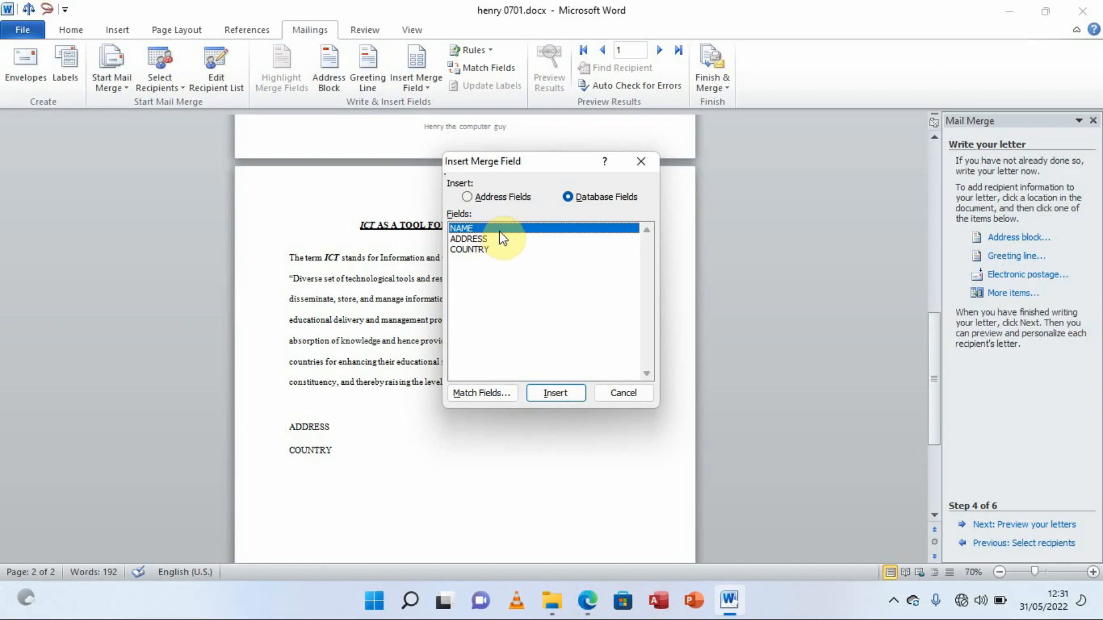
Insert the NAME merge field where the placeholder was and close the field list
{"action": "left_click", "coordinate": [557, 393]}
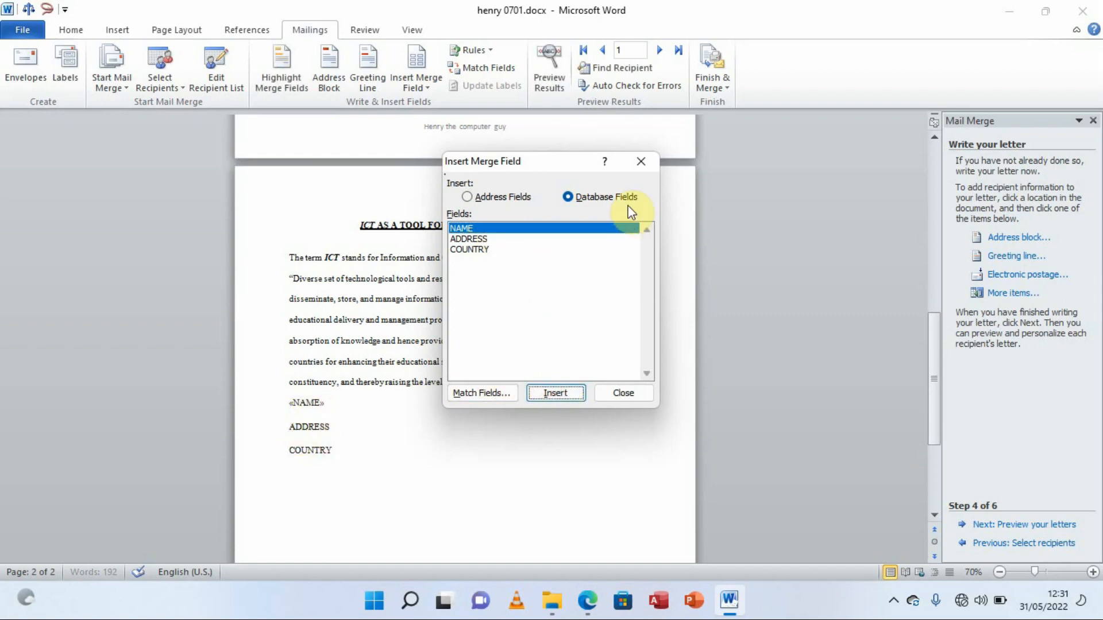
{"action": "left_click", "coordinate": [640, 161]}
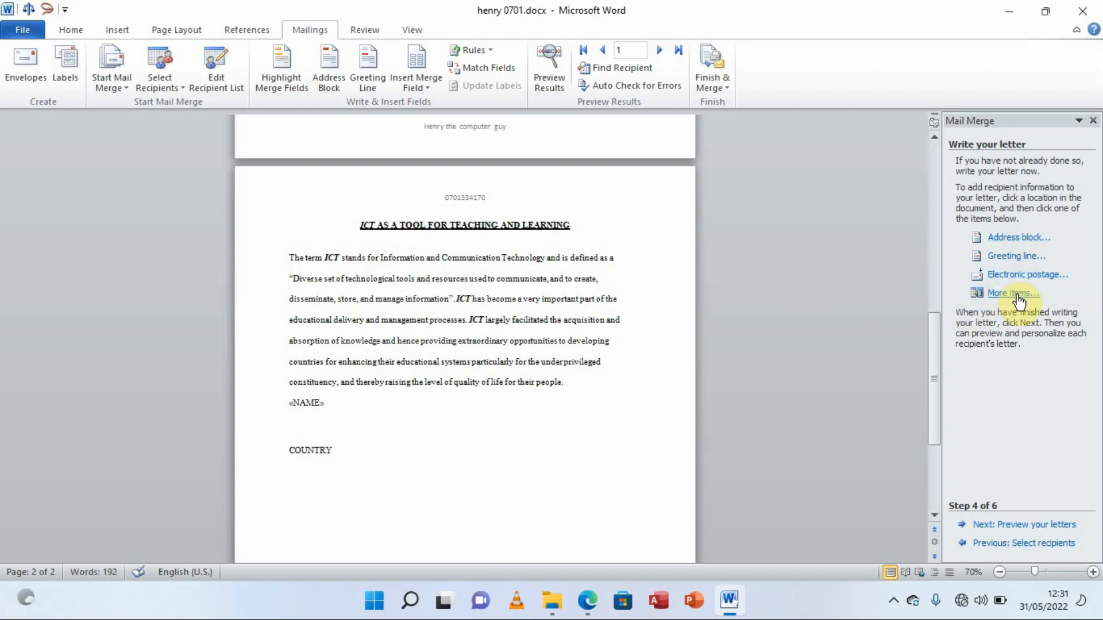
Insert an address block in full-name-with-middle-initial format and delete the COUNTRY placeholder word
{"action": "left_click", "coordinate": [1011, 239]}
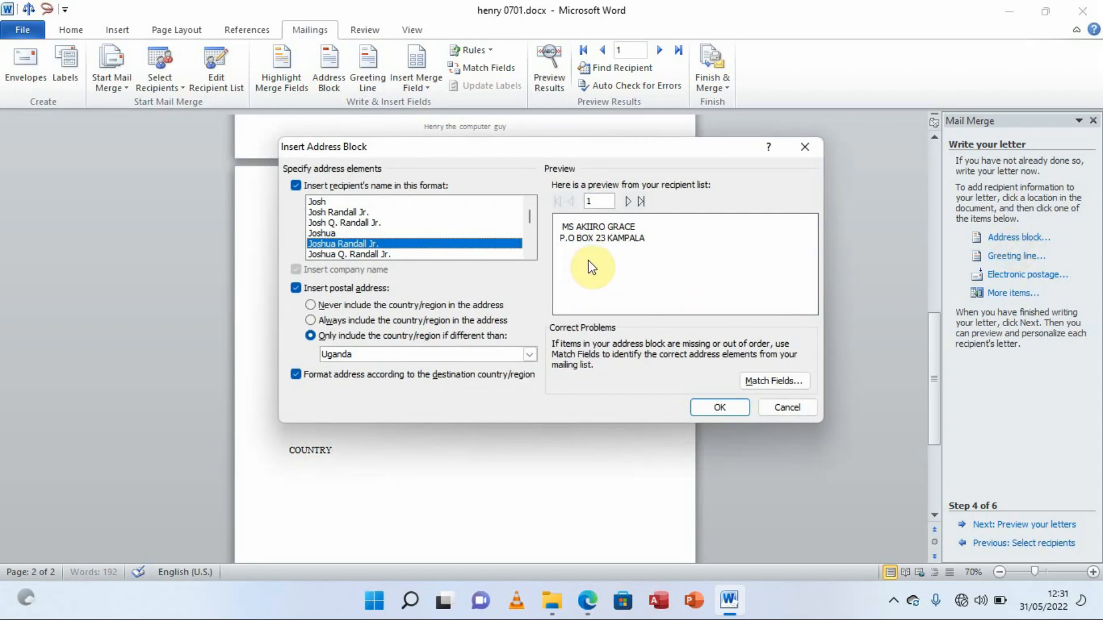
{"action": "left_click", "coordinate": [374, 222]}
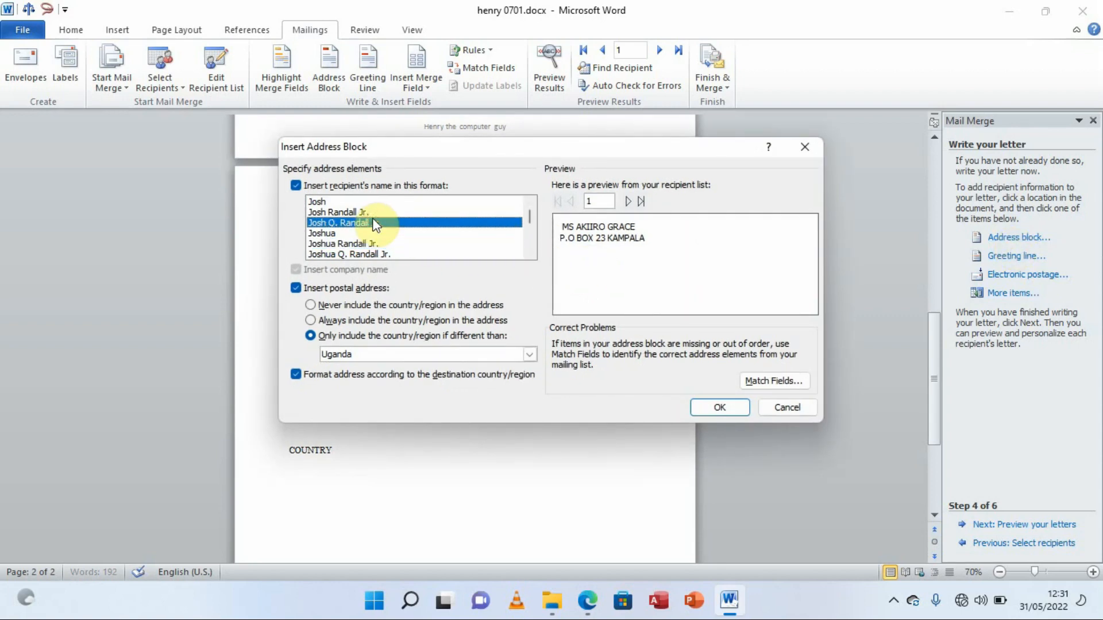
{"action": "left_click", "coordinate": [333, 212]}
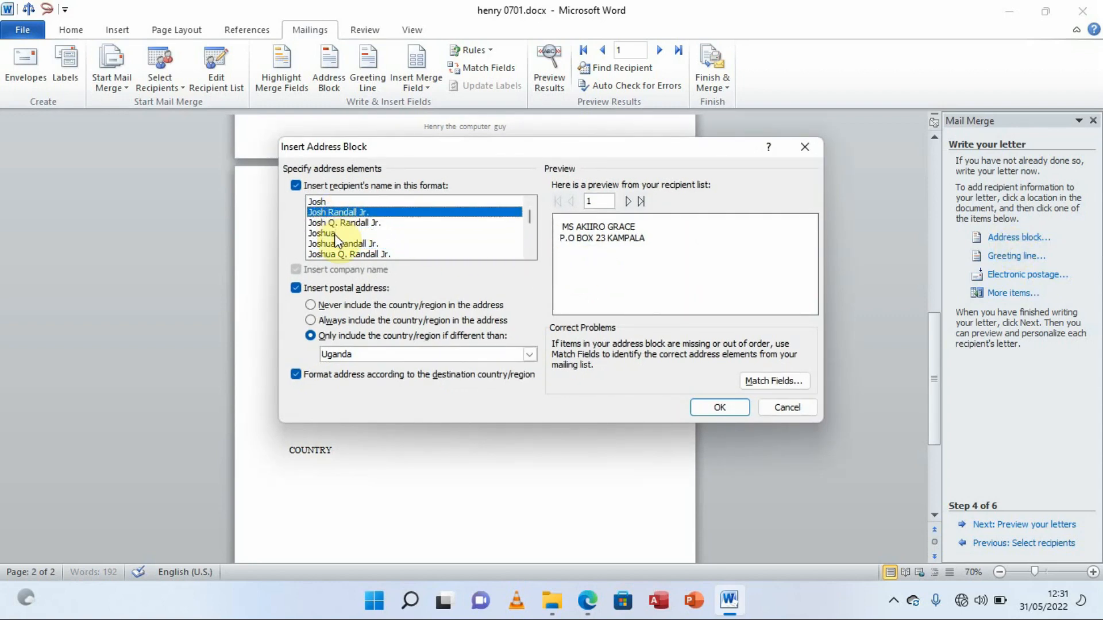
{"action": "left_click", "coordinate": [336, 234]}
{"action": "left_click", "coordinate": [364, 254]}
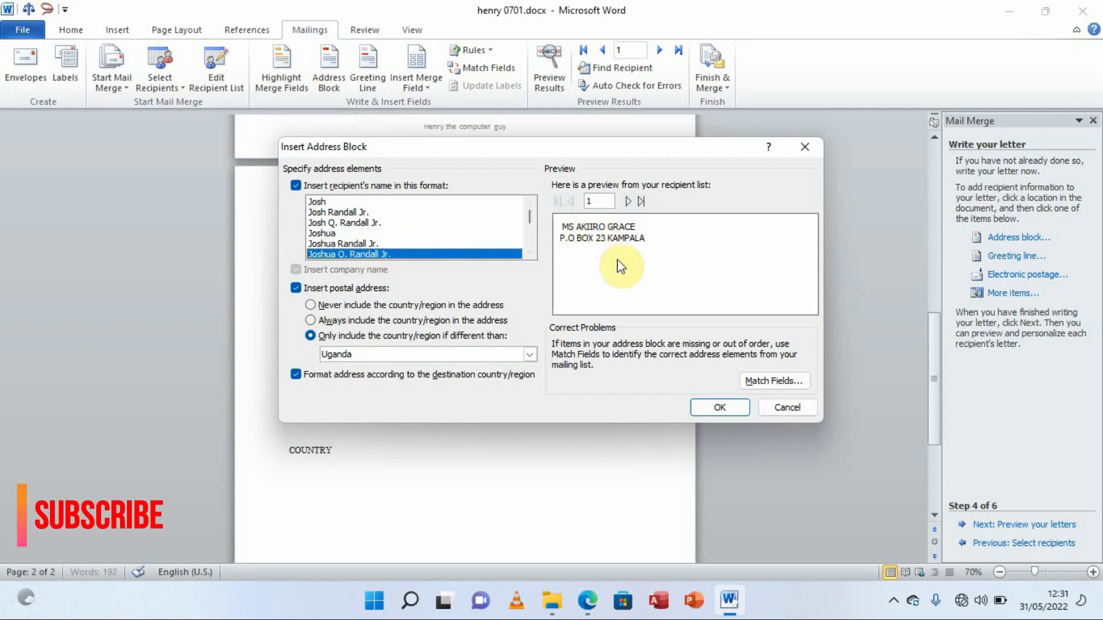
{"action": "left_click", "coordinate": [721, 408]}
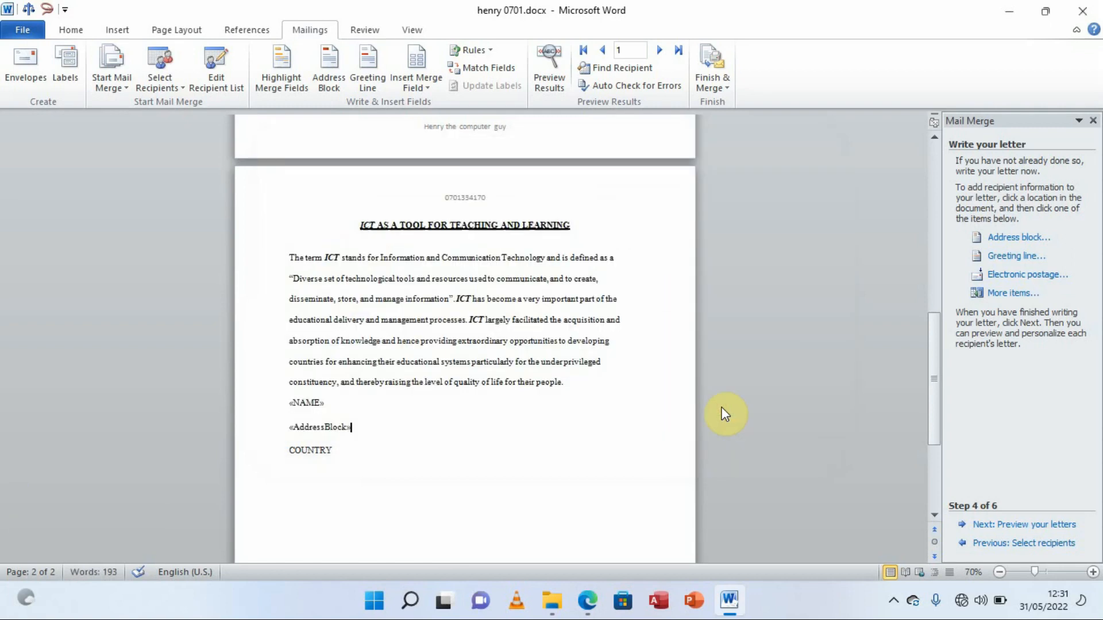
{"action": "left_click", "coordinate": [334, 449]}
{"action": "key", "text": "BackSpace"}
{"action": "key", "text": "BackSpace"}
{"action": "key", "text": "BackSpace"}
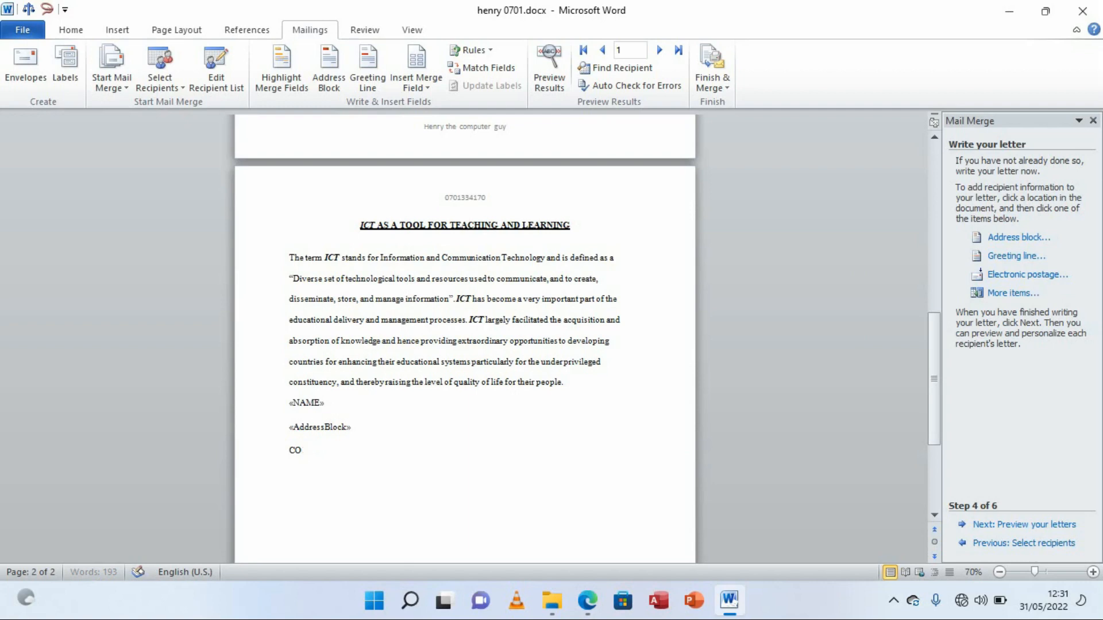
Insert the COUNTRY merge field from More items onto the line below «AddressBlock»
{"action": "left_click", "coordinate": [1023, 294]}
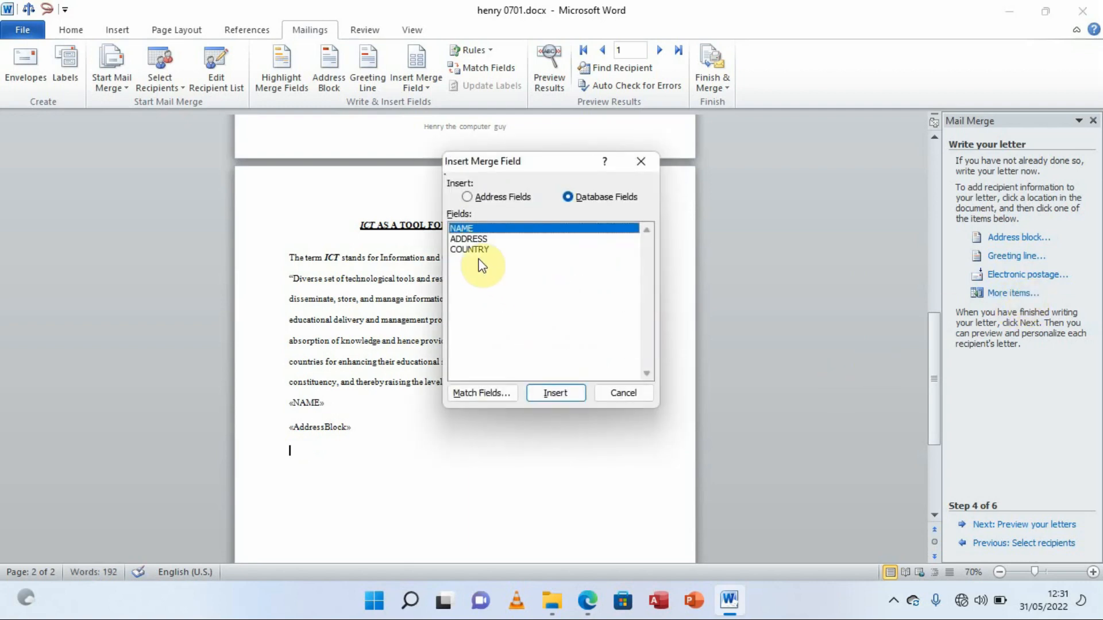
{"action": "left_click", "coordinate": [473, 251]}
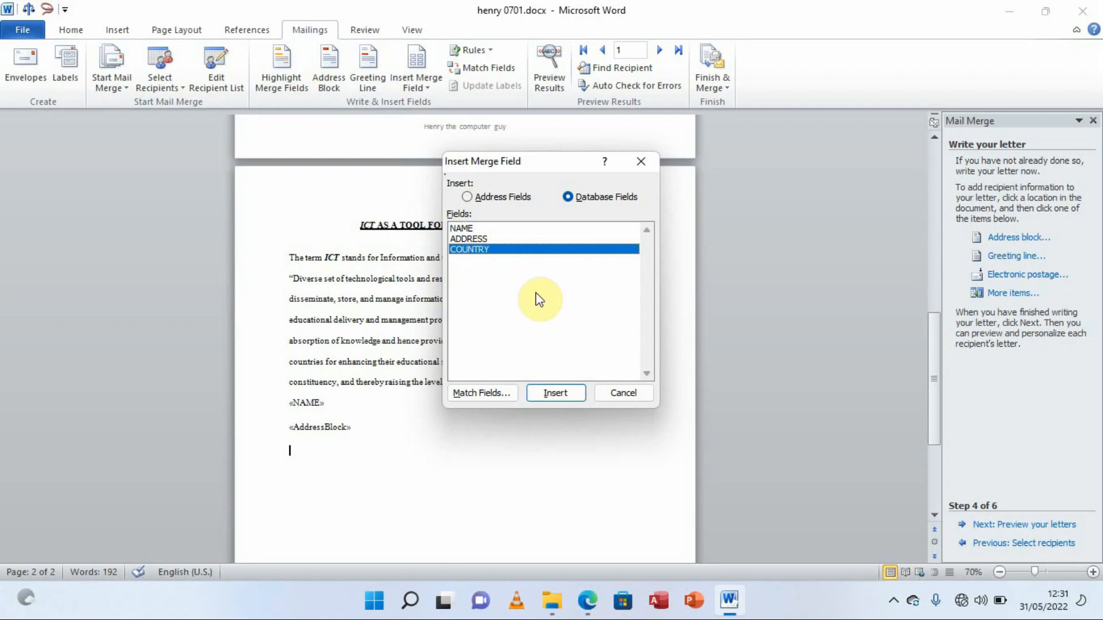
{"action": "left_click", "coordinate": [562, 394]}
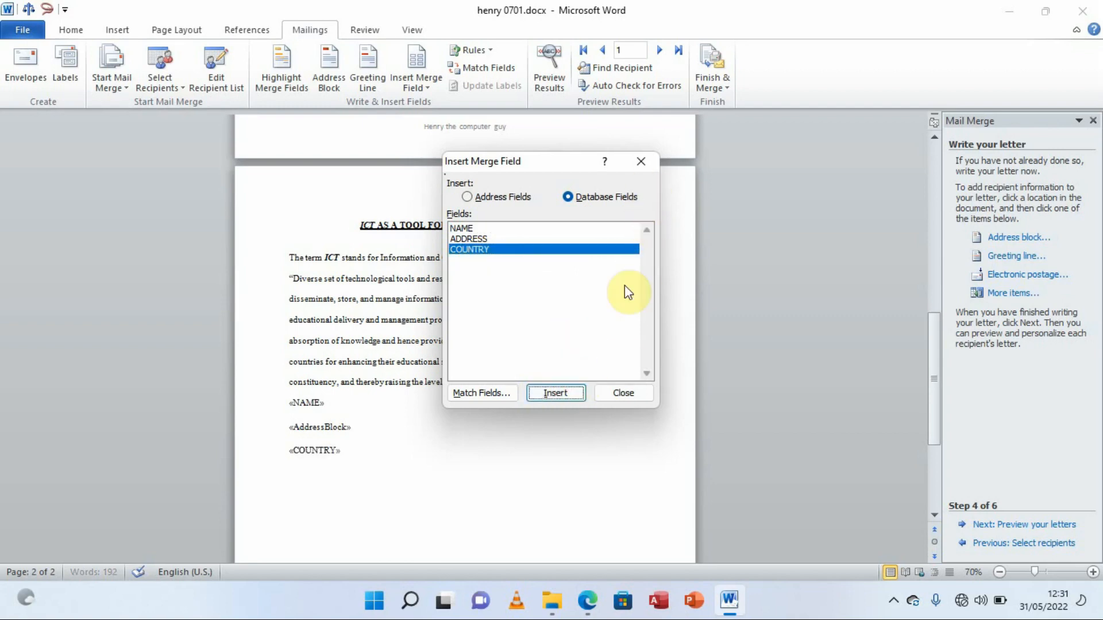
{"action": "left_click", "coordinate": [621, 393]}
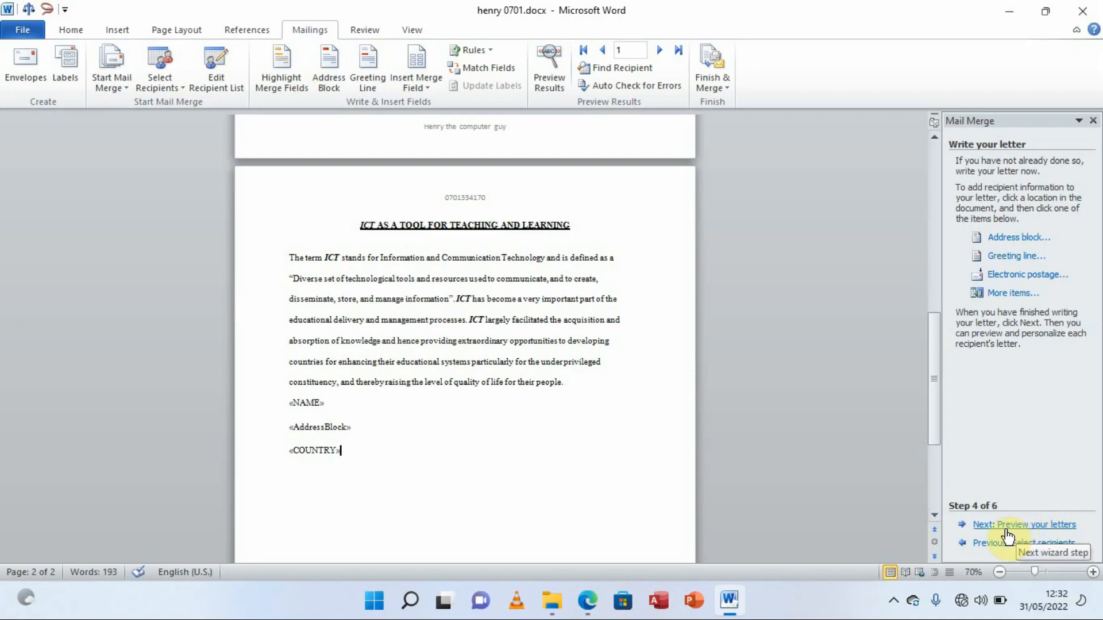
Preview the merged letters, check recipient 2's letter, and advance to Complete the merge
{"action": "left_click", "coordinate": [1038, 534]}
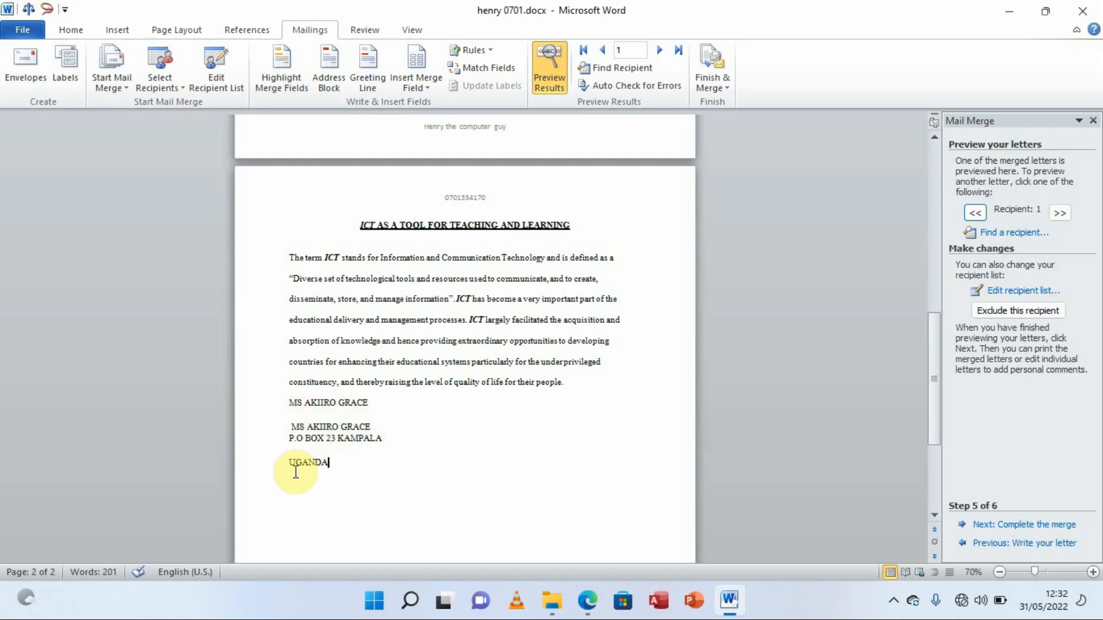
{"action": "left_click", "coordinate": [1060, 213]}
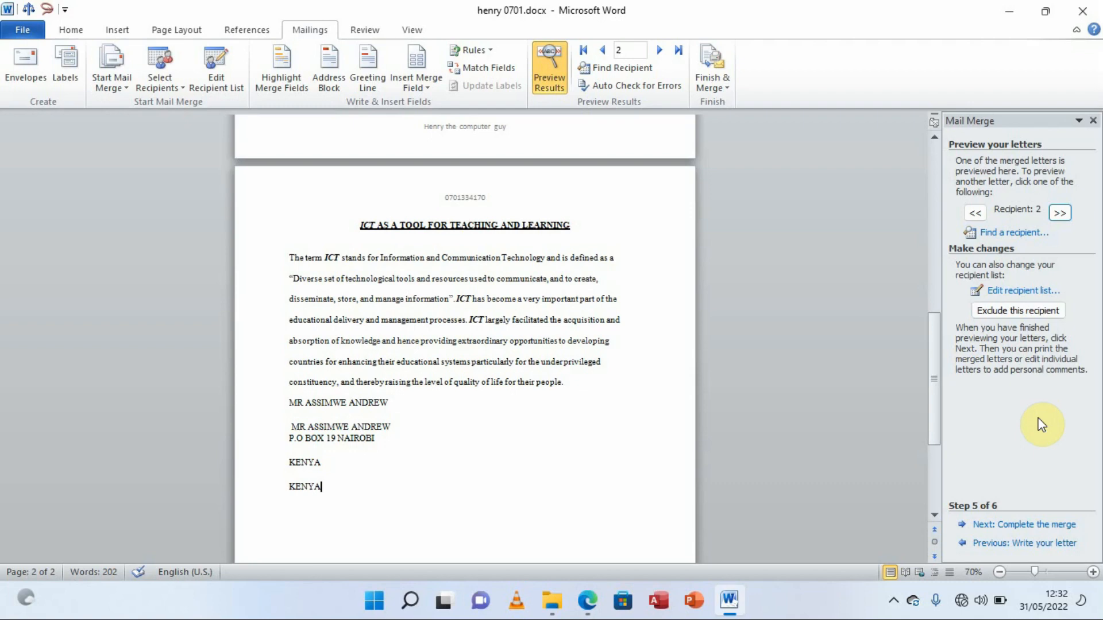
{"action": "left_click", "coordinate": [1048, 525]}
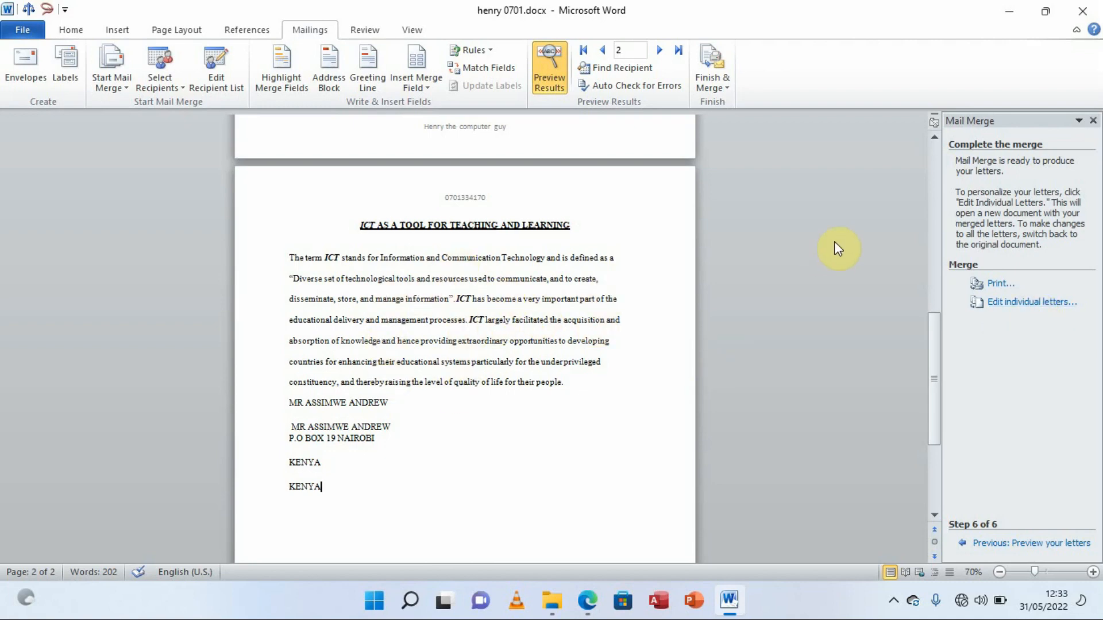
Merge all records into a new Letters1 document via Edit individual letters and scroll through it
{"action": "left_click", "coordinate": [1015, 304]}
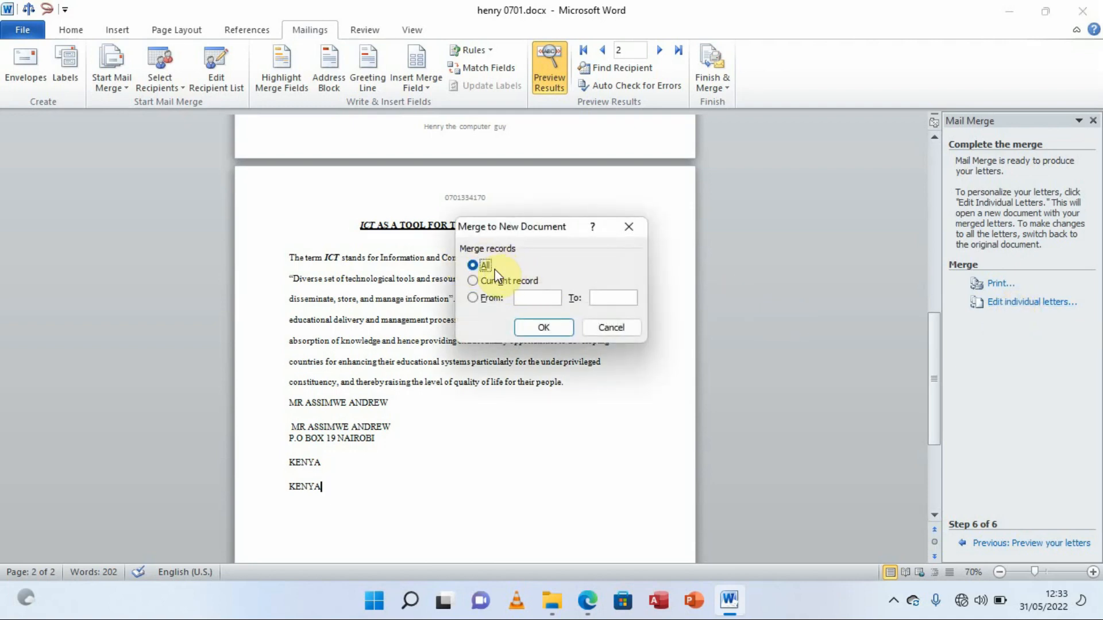
{"action": "left_click", "coordinate": [543, 329]}
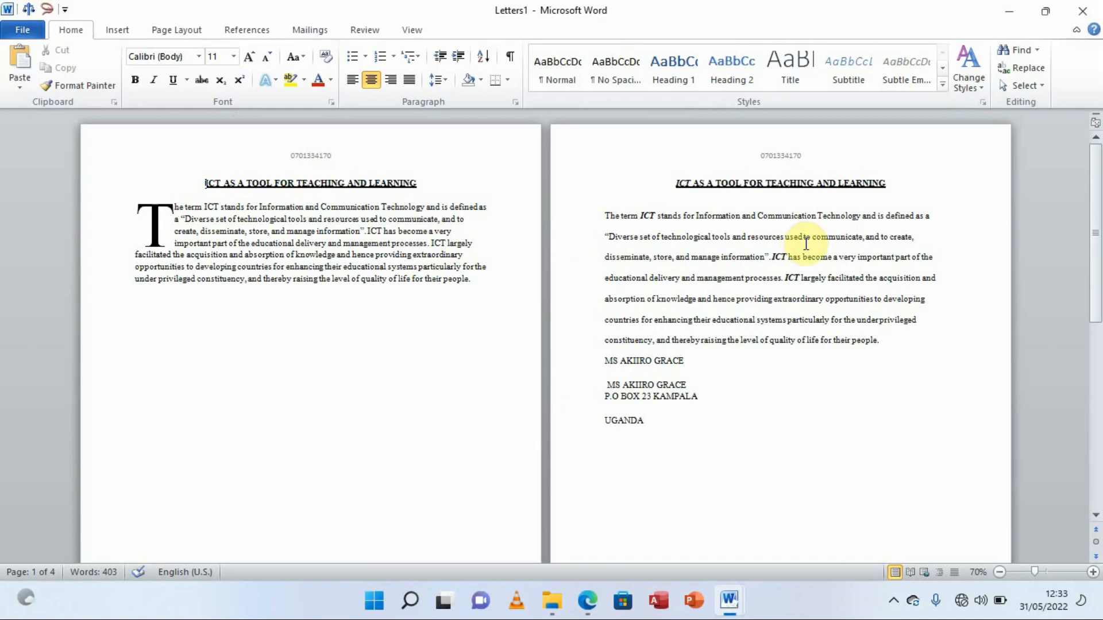
{"action": "left_click_drag", "start_coordinate": [1093, 212], "coordinate": [1095, 153]}
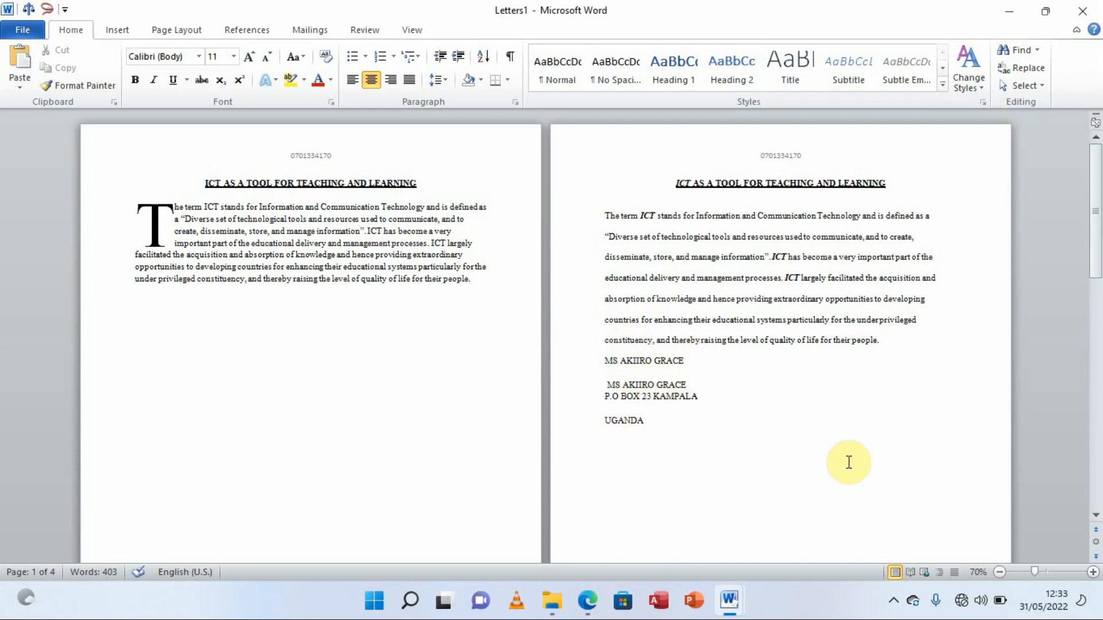
Zoom in to review the Letters1 pages, zoom back to 70%, and bring up the exam PDF
{"action": "left_click", "coordinate": [1093, 572]}
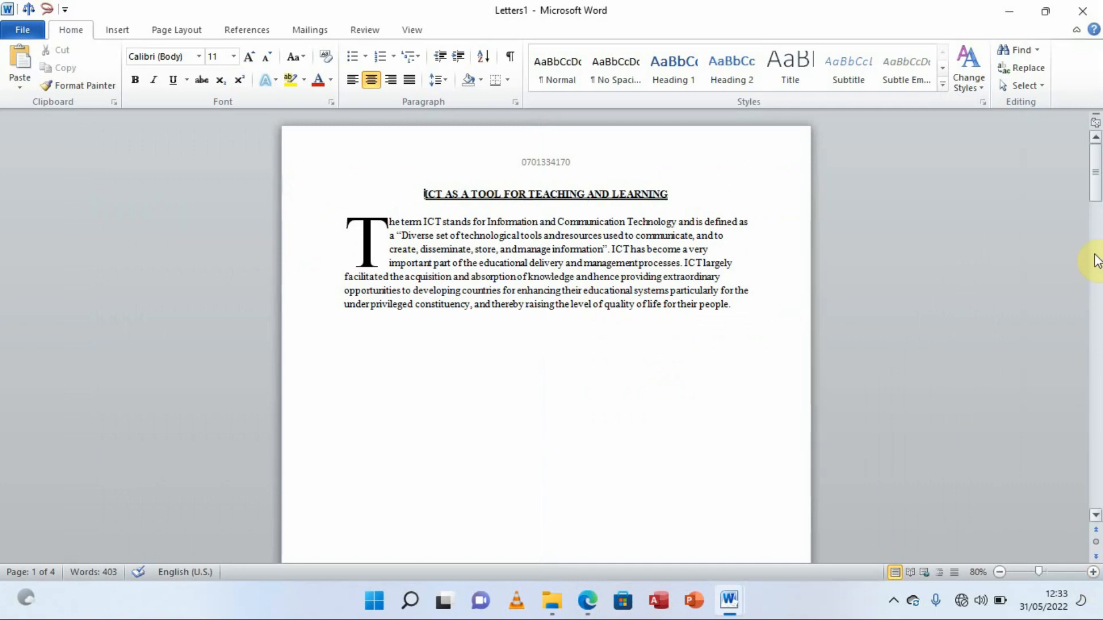
{"action": "left_click_drag", "start_coordinate": [1098, 190], "coordinate": [1081, 496]}
{"action": "left_click", "coordinate": [999, 572]}
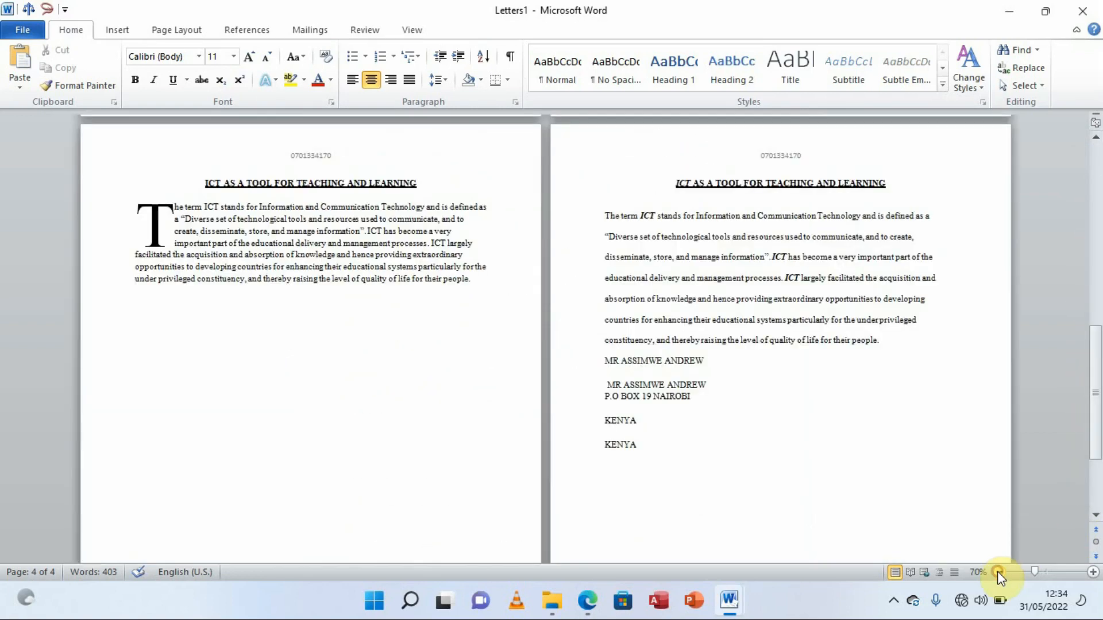
{"action": "left_click_drag", "start_coordinate": [1088, 391], "coordinate": [1091, 206]}
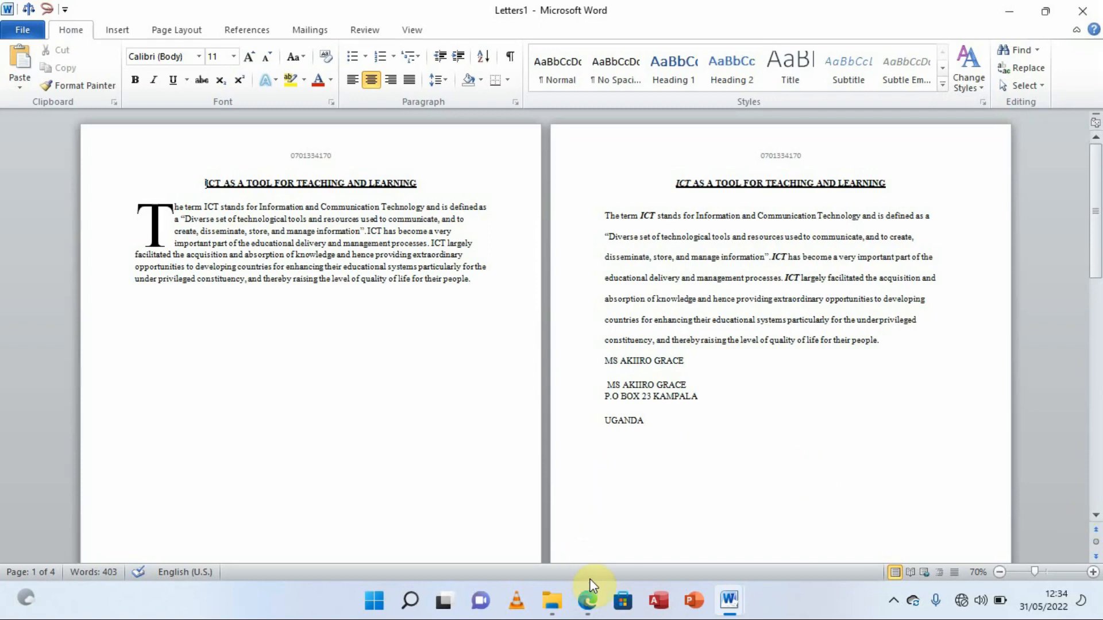
{"action": "left_click", "coordinate": [588, 600]}
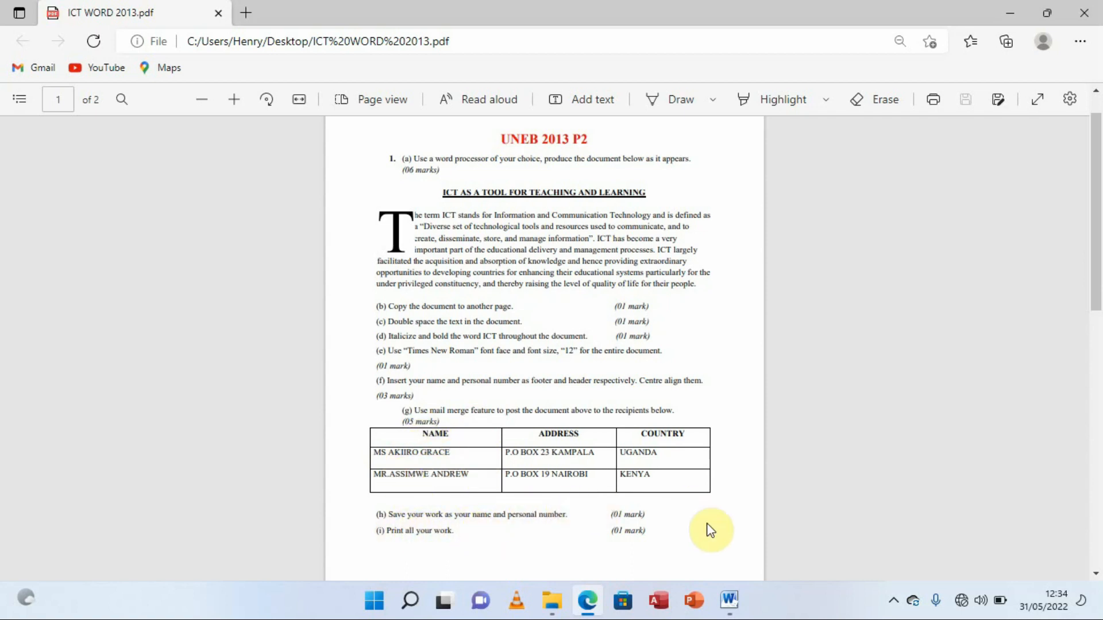
Bring the Letters1 document back to the front from Word's taskbar preview
{"action": "mouse_move", "coordinate": [729, 587]}
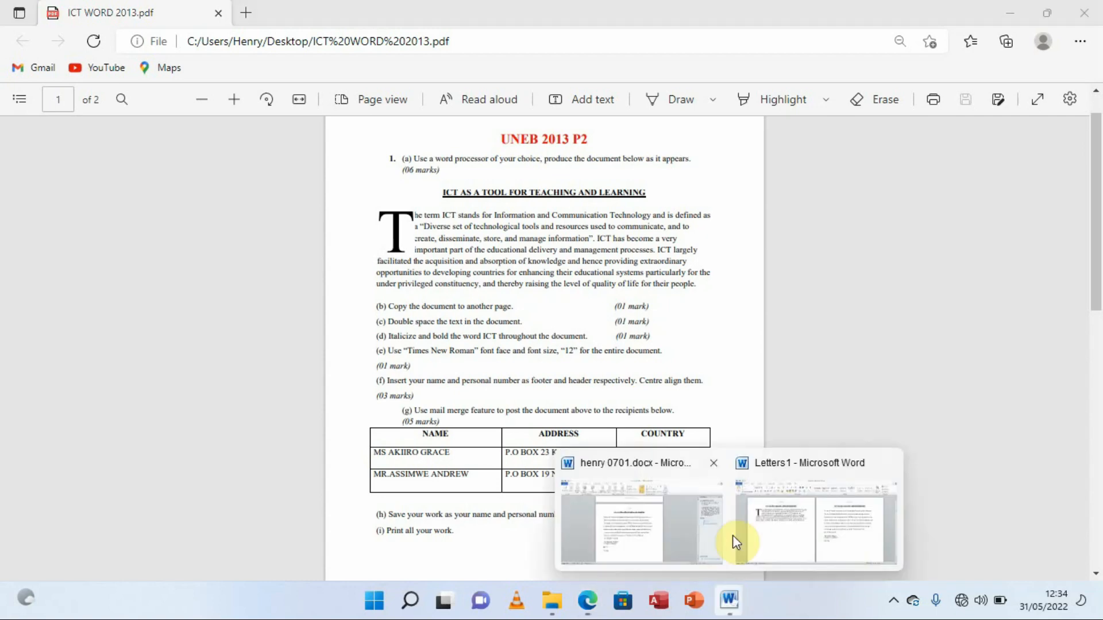
{"action": "left_click", "coordinate": [805, 526]}
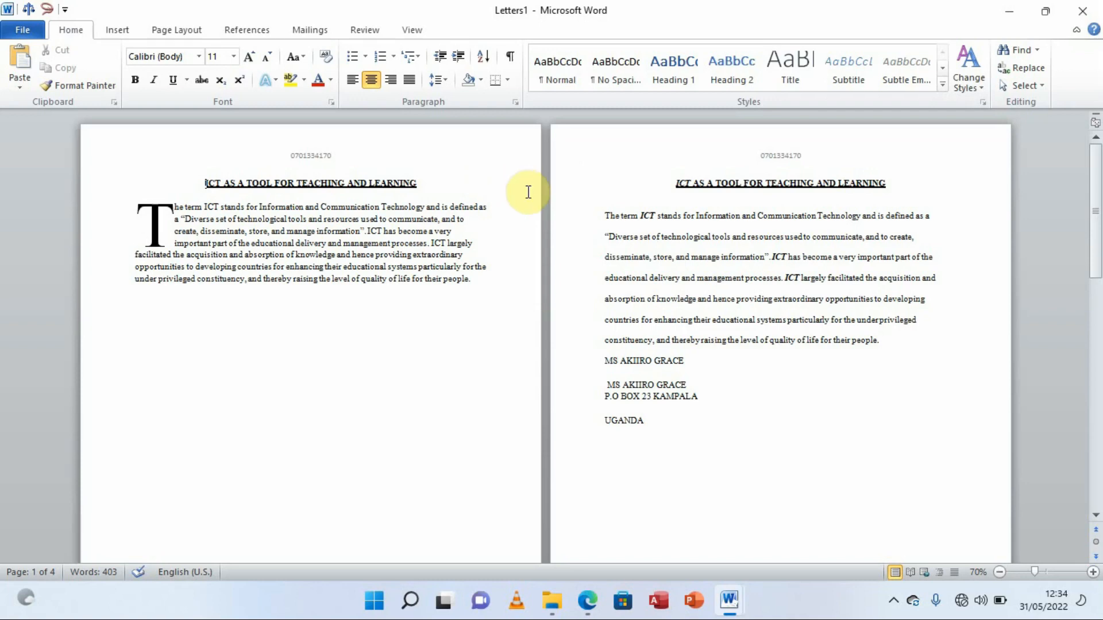
{"action": "left_click", "coordinate": [26, 33]}
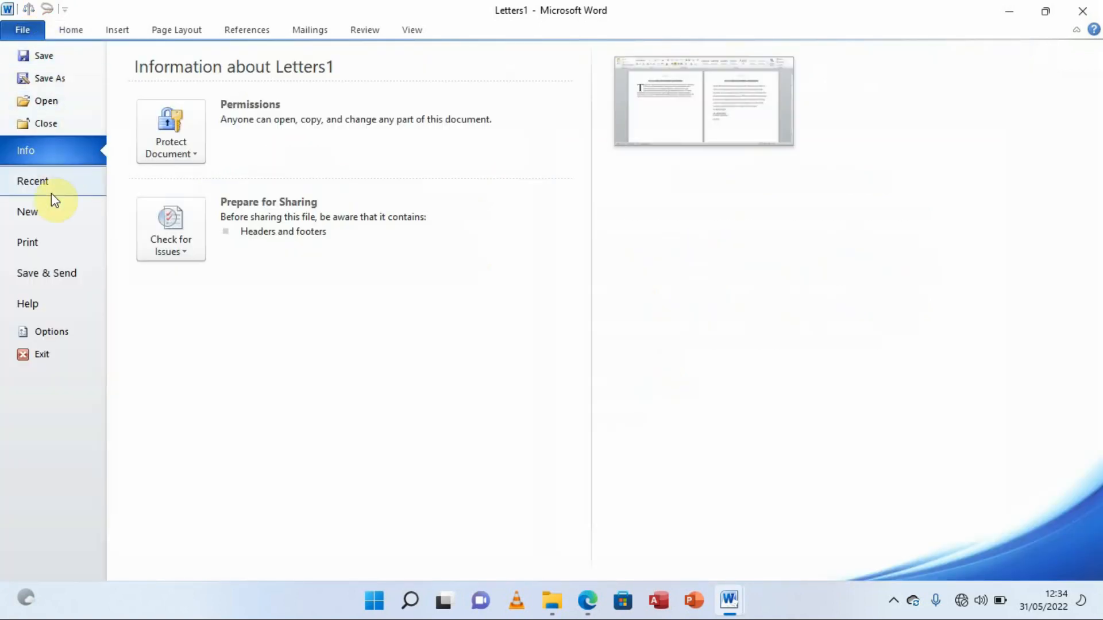
{"action": "left_click", "coordinate": [46, 240]}
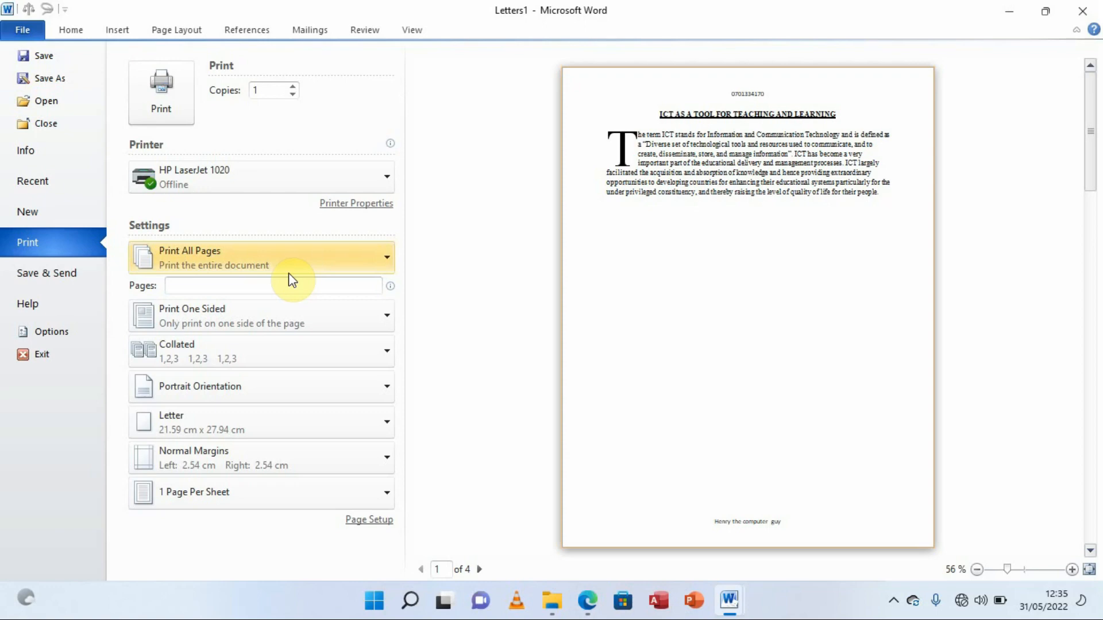
{"action": "left_click", "coordinate": [22, 35]}
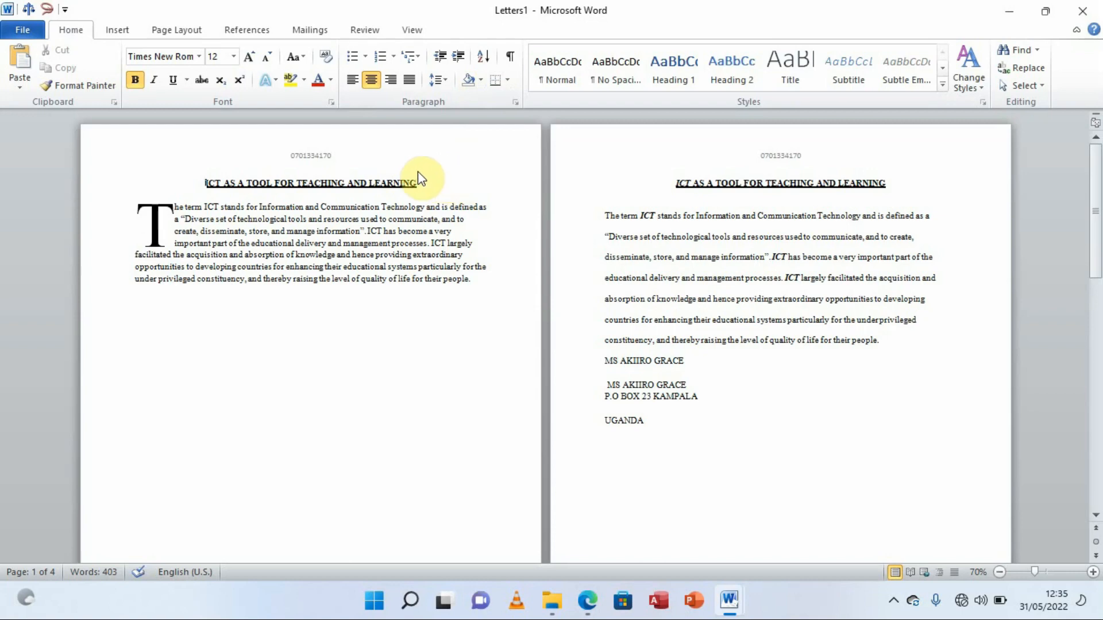
Start Save As for the merged letters and browse to the Desktop's uneb 2013 p2 folder
{"action": "left_click", "coordinate": [22, 29]}
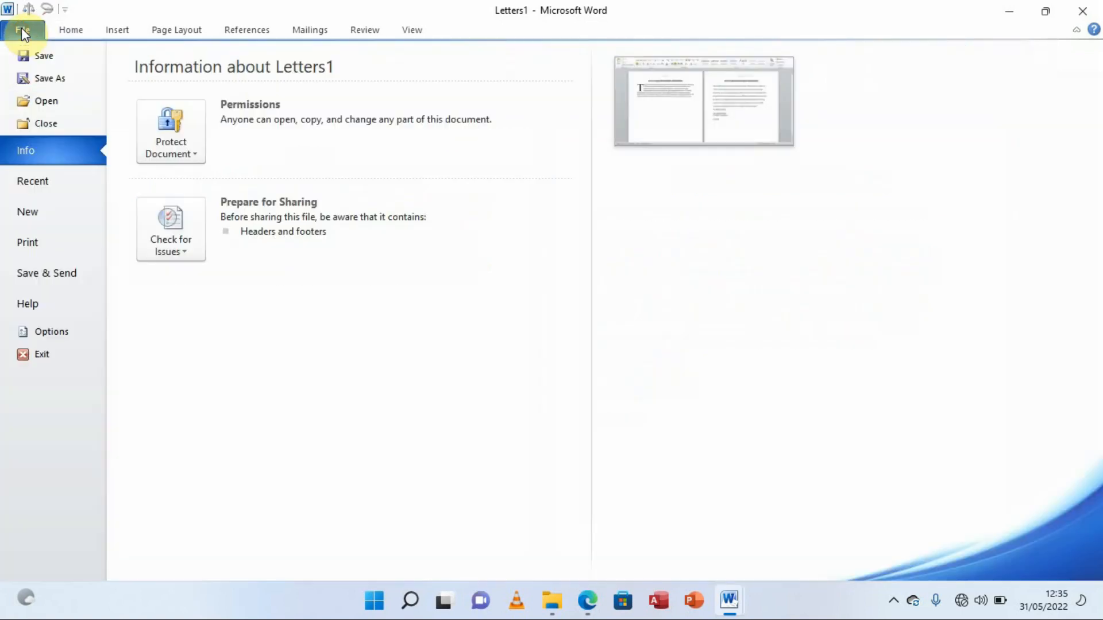
{"action": "left_click", "coordinate": [40, 57]}
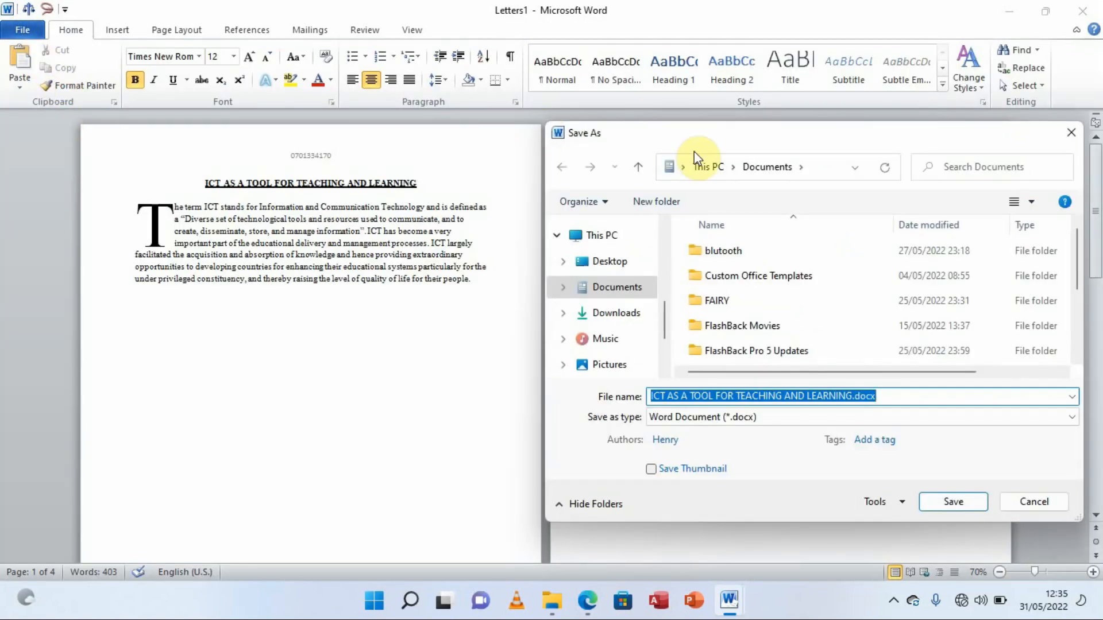
{"action": "left_click_drag", "start_coordinate": [745, 138], "coordinate": [625, 115]}
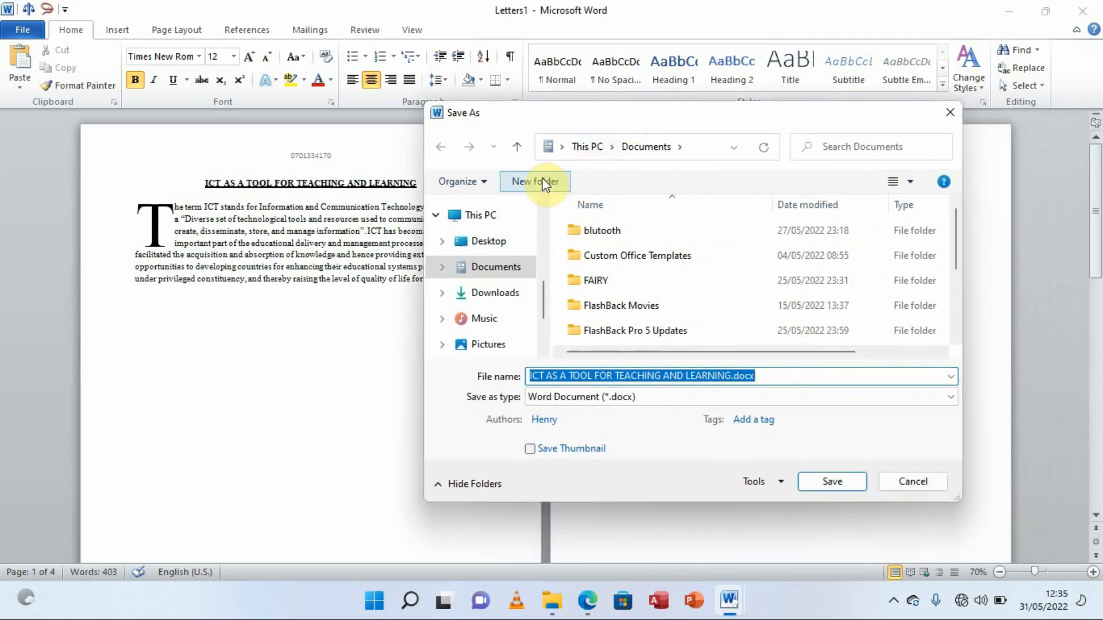
{"action": "left_click", "coordinate": [488, 246]}
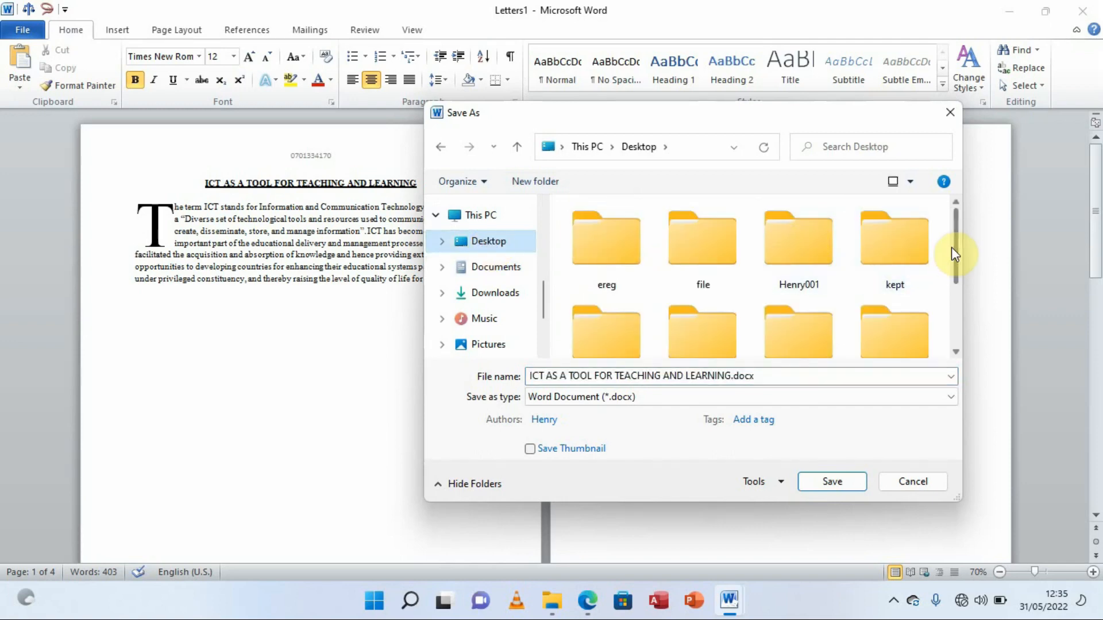
{"action": "left_click_drag", "start_coordinate": [959, 236], "coordinate": [959, 305]}
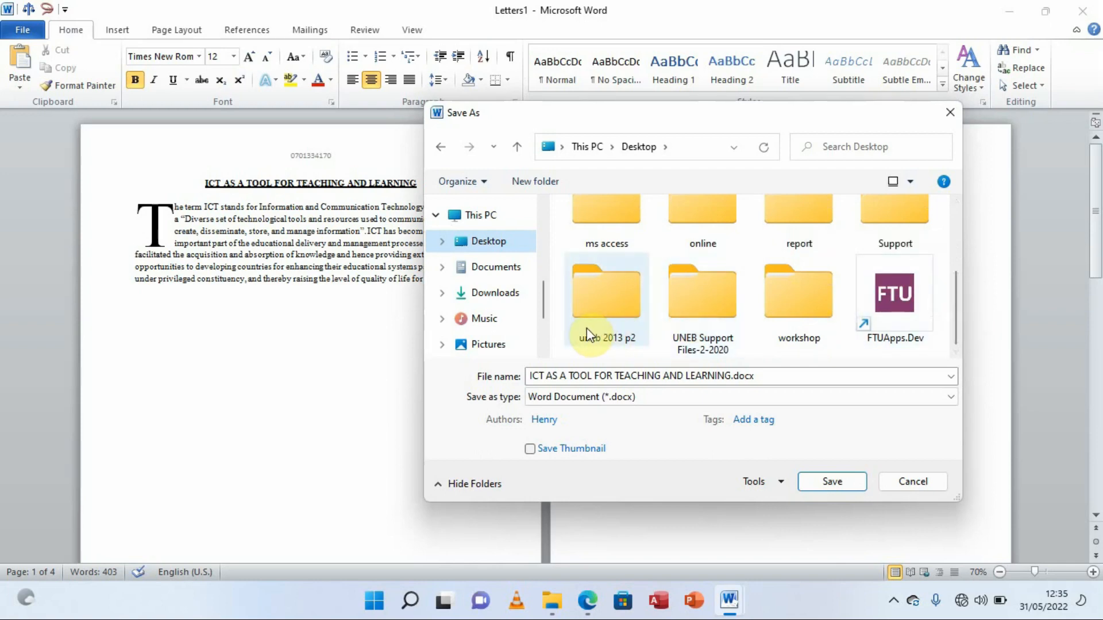
{"action": "left_click", "coordinate": [606, 309]}
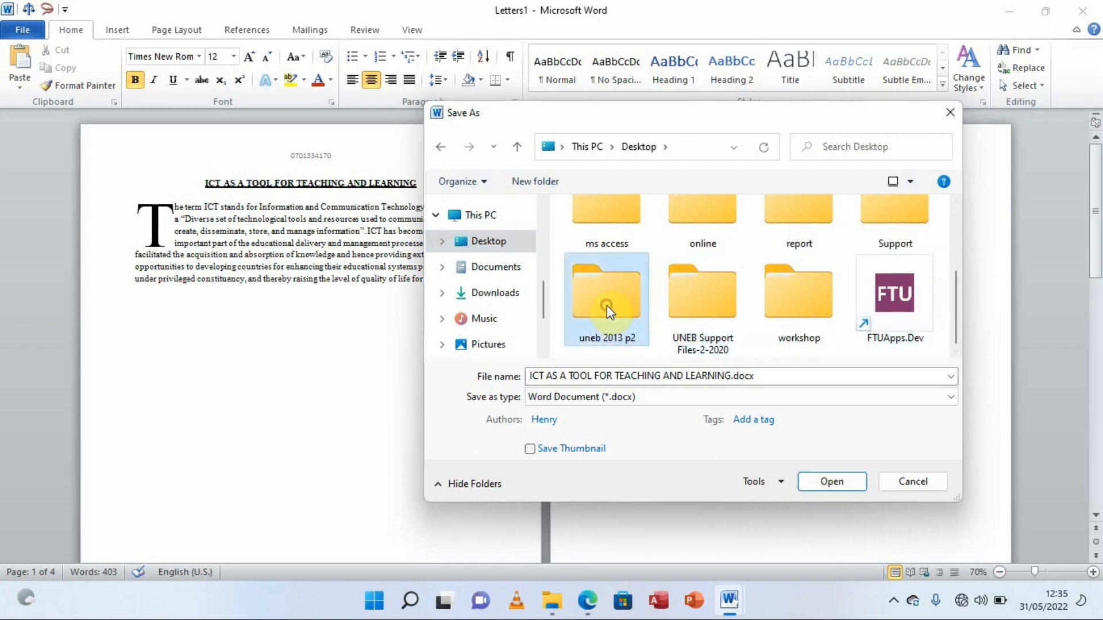
Save the file as LETTERS.docx in uneb 2013 p2, close it, and minimize the exam PDF
{"action": "left_click", "coordinate": [765, 374]}
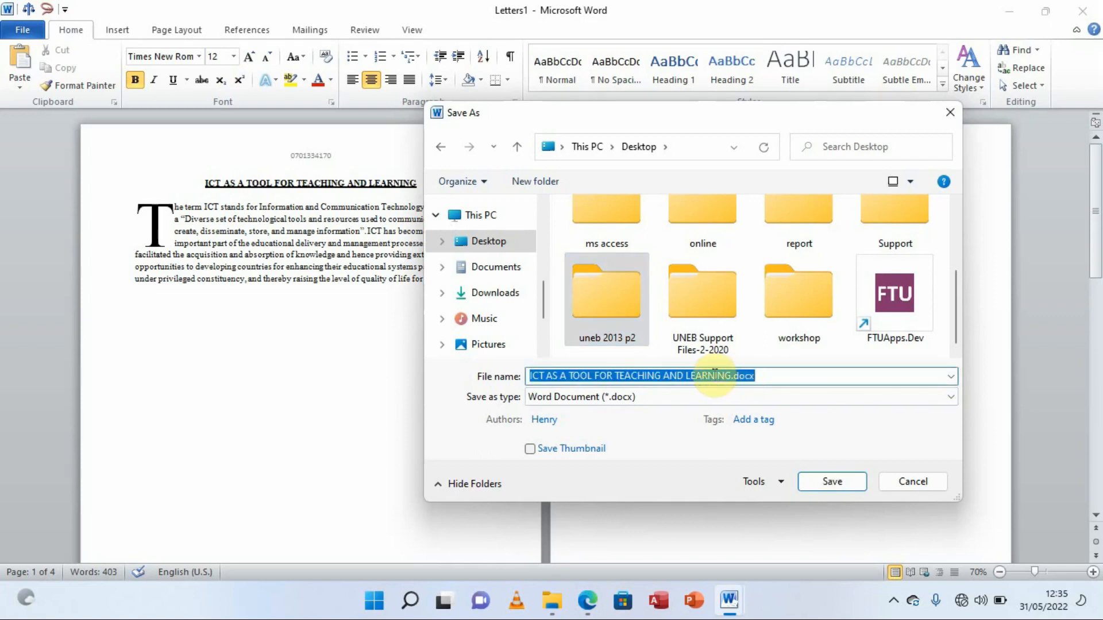
{"action": "type", "text": "LETTERS"}
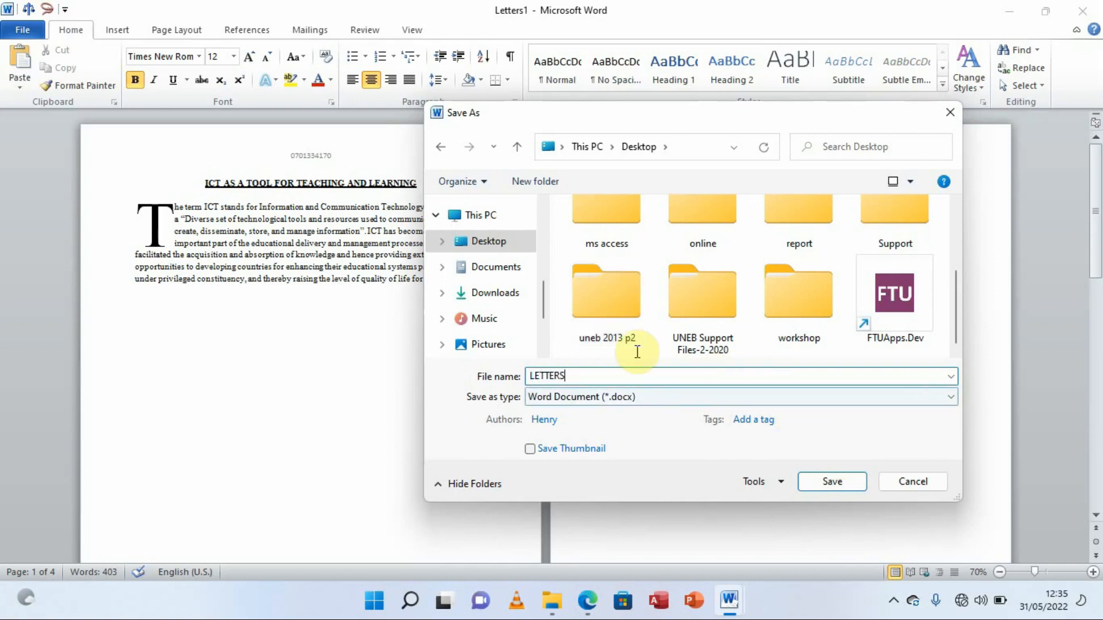
{"action": "left_click", "coordinate": [609, 311]}
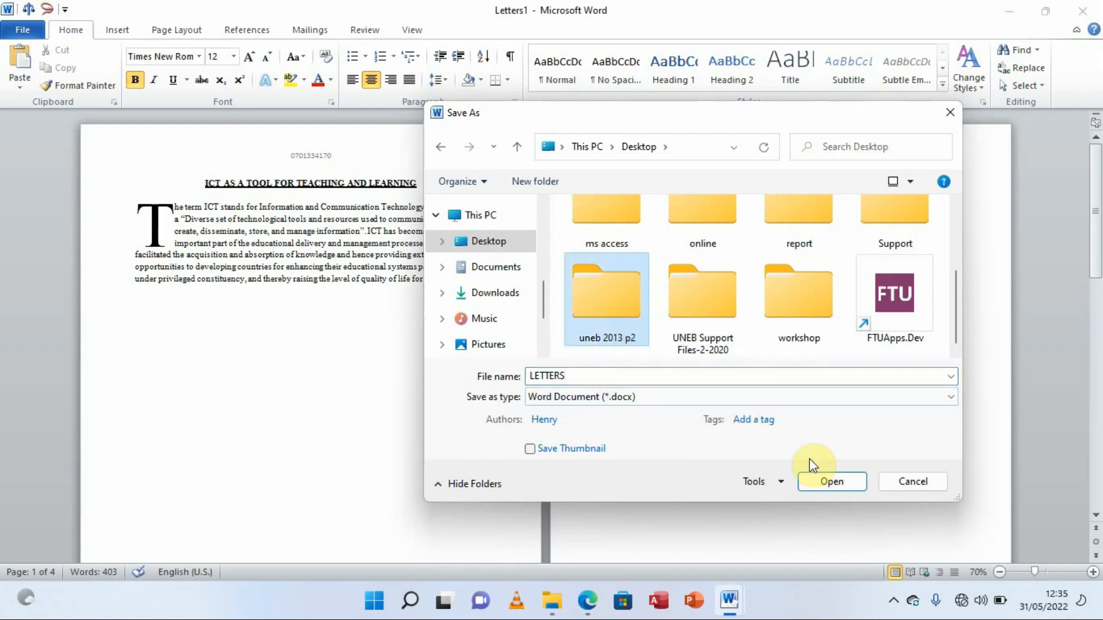
{"action": "left_click", "coordinate": [830, 481]}
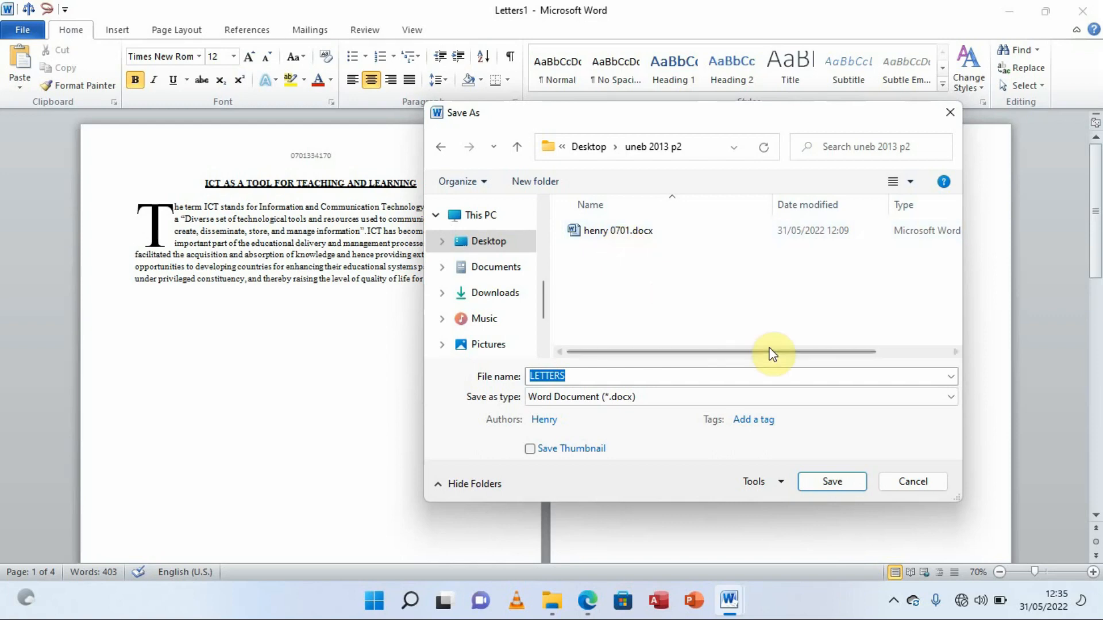
{"action": "left_click", "coordinate": [831, 483]}
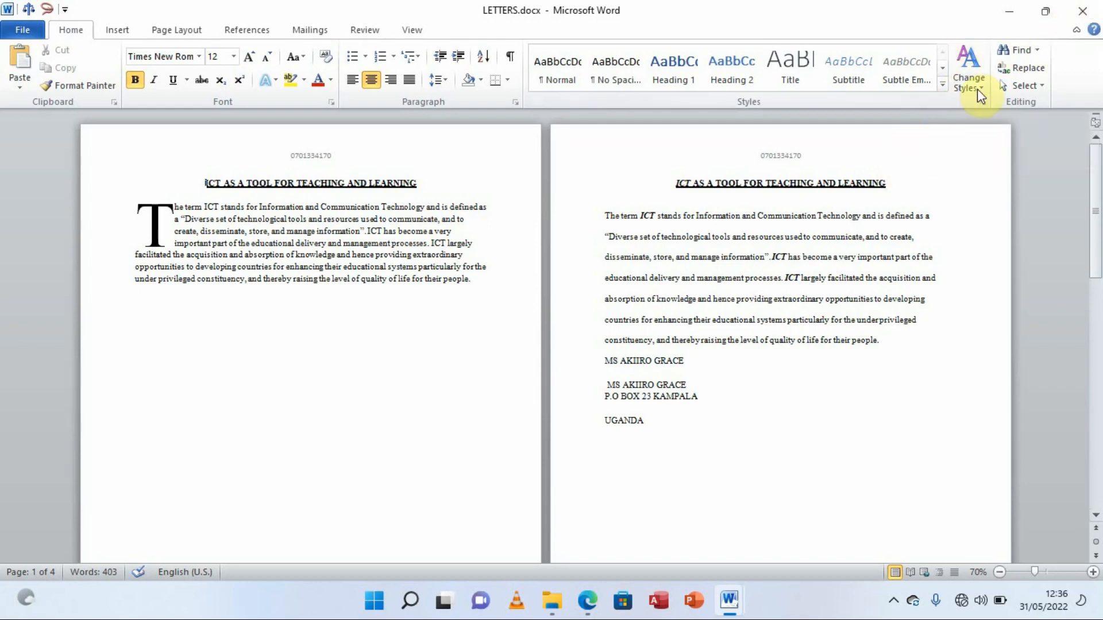
{"action": "left_click", "coordinate": [1081, 15]}
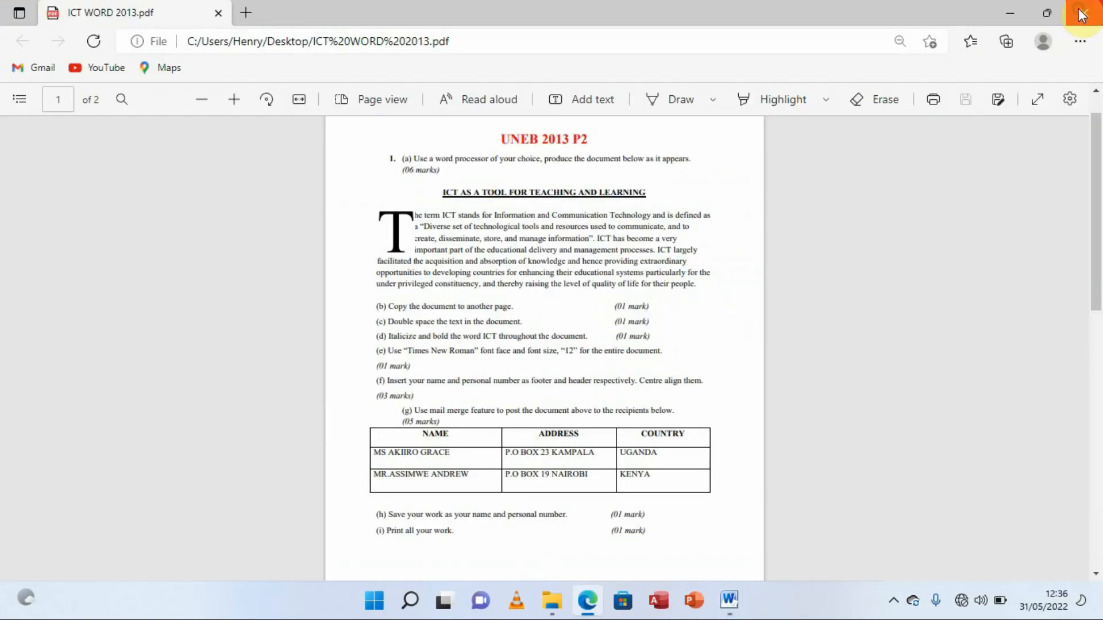
{"action": "left_click", "coordinate": [1007, 16]}
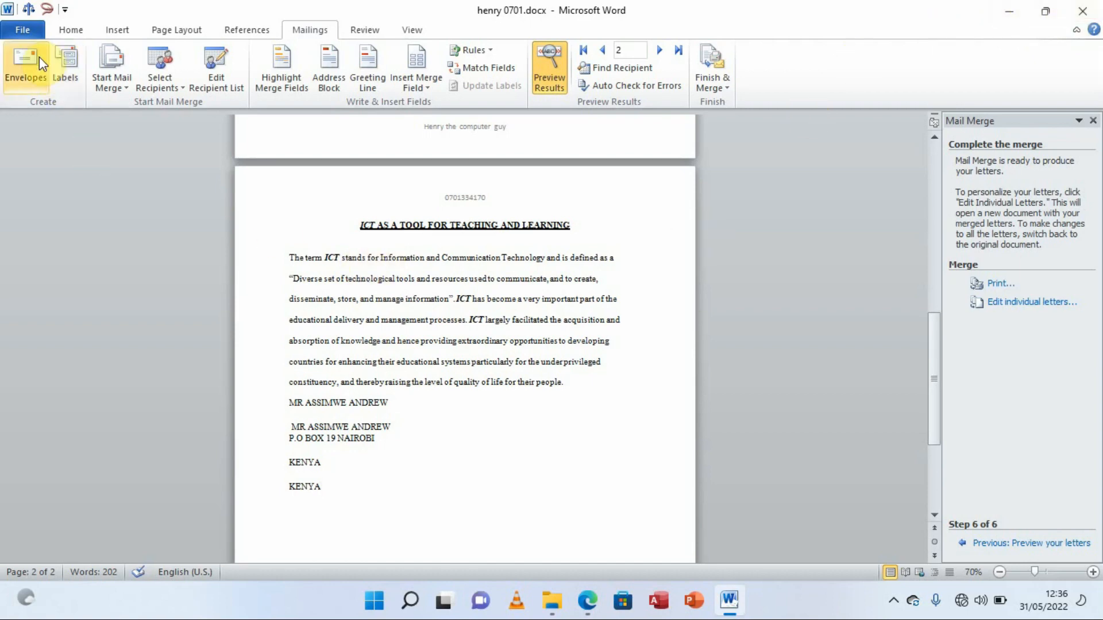
Save the original henry 0701 document and close Word
{"action": "left_click", "coordinate": [22, 31]}
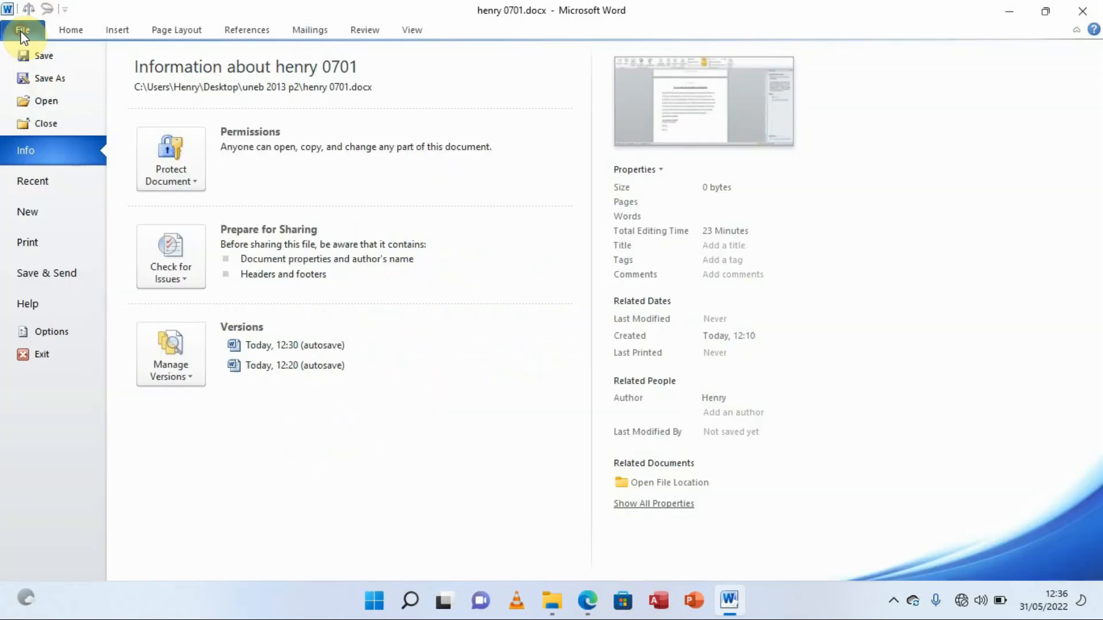
{"action": "left_click", "coordinate": [43, 55]}
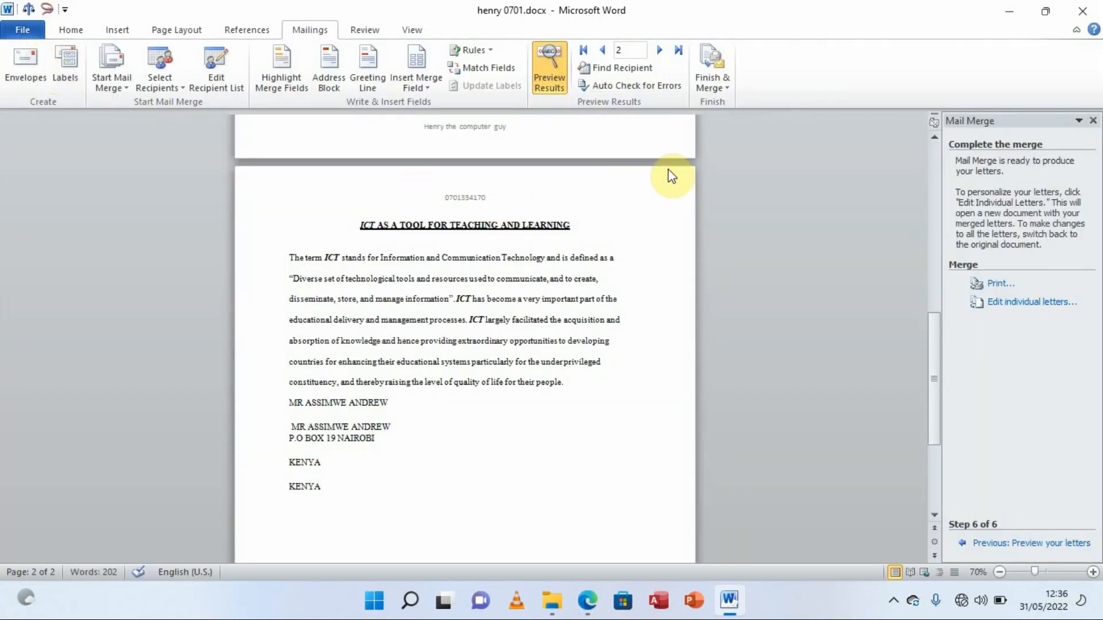
{"action": "left_click", "coordinate": [1079, 17]}
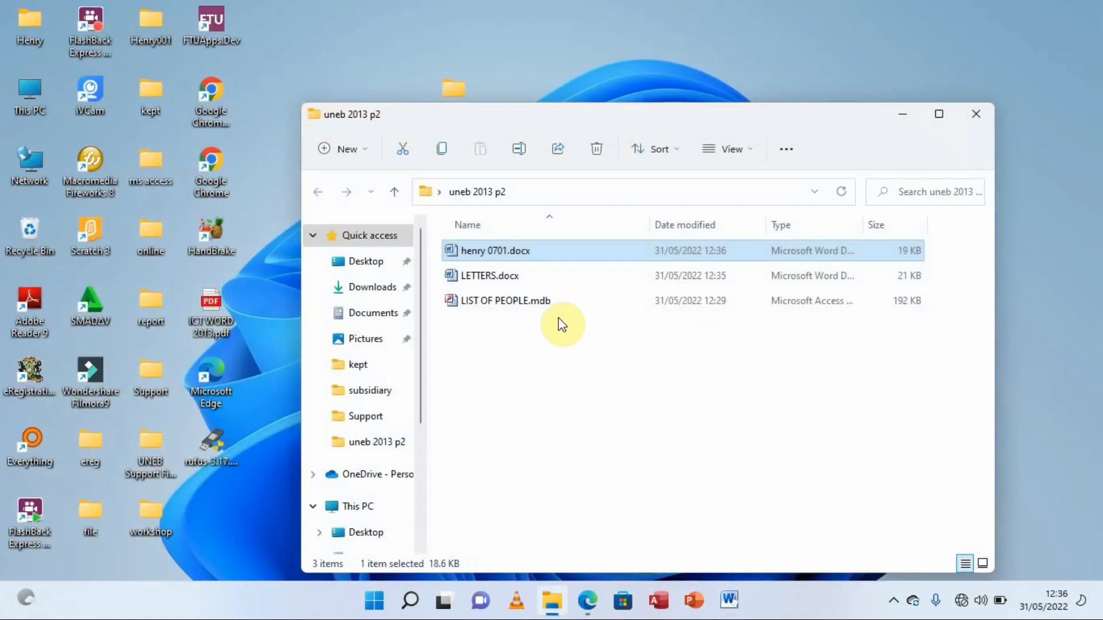